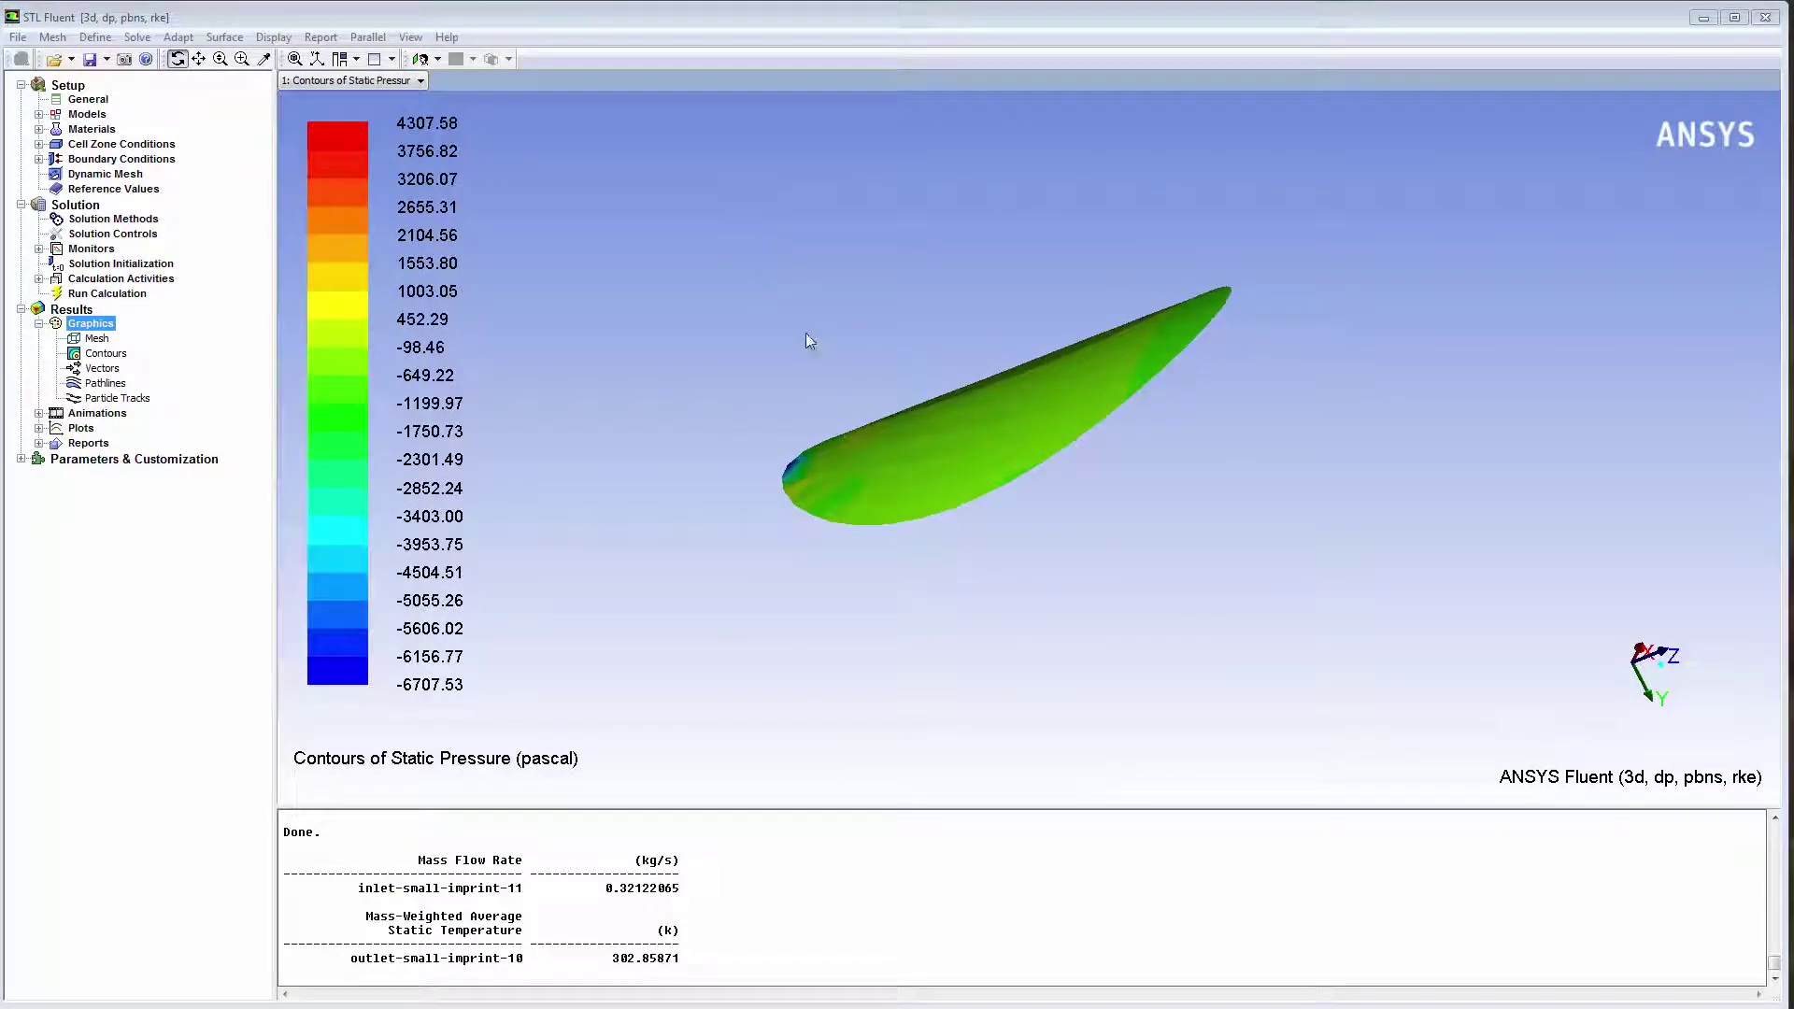
Step: Rotate the static pressure contour plot to view another side of the pipe
{"action": "left_click_drag", "start_coordinate": [809, 340], "coordinate": [1444, 558]}
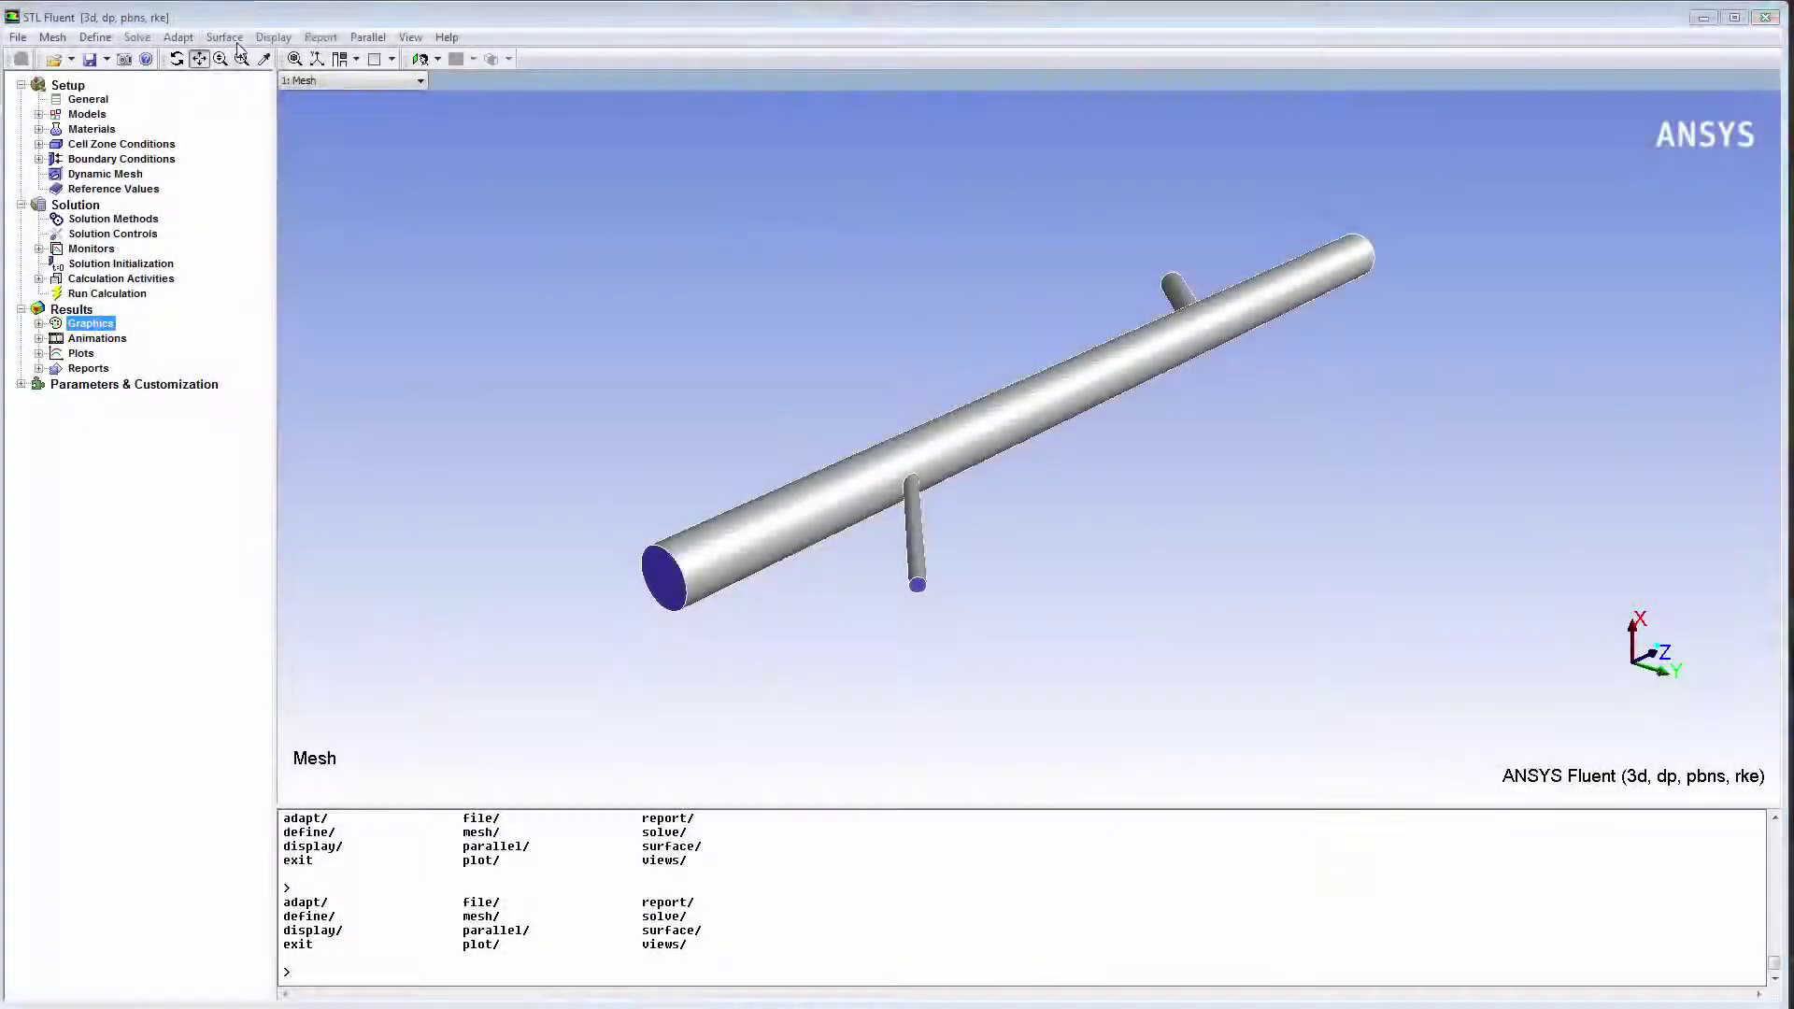
Step: Draw Static Temperature contours on plane-cross-sect and zoom in on that disc
{"action": "left_click", "coordinate": [225, 36]}
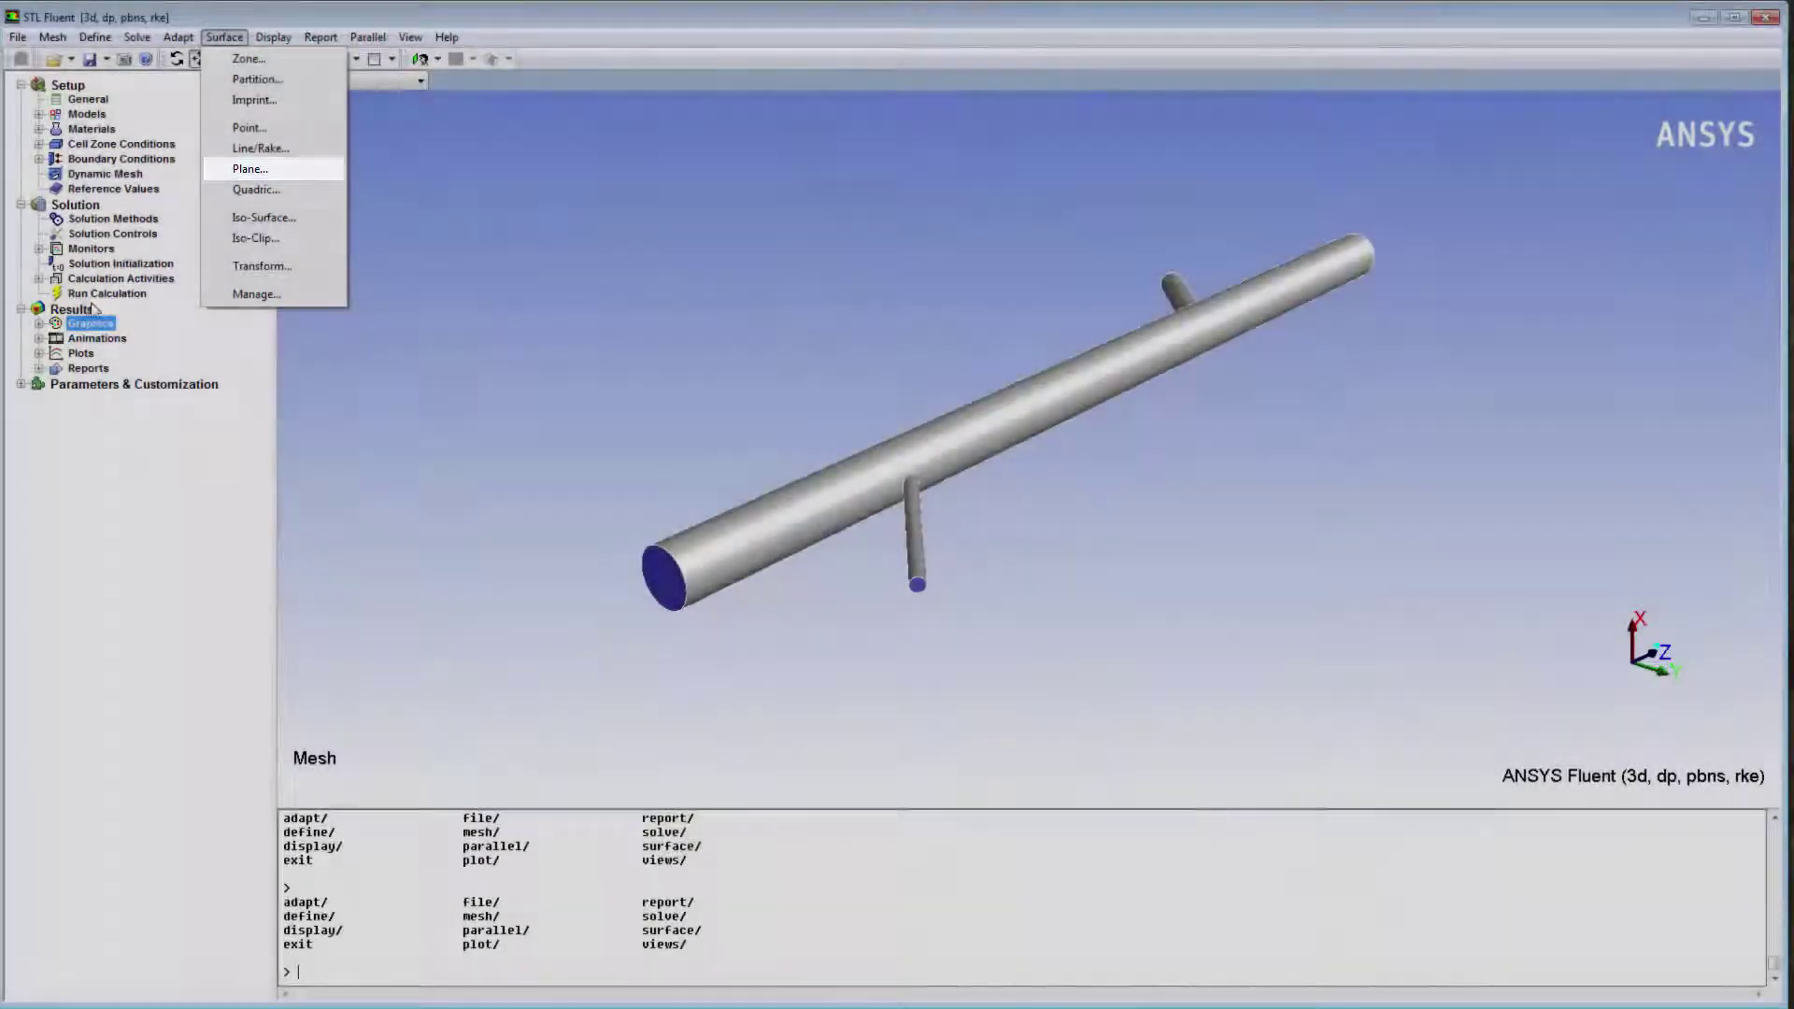
{"action": "left_click", "coordinate": [39, 324]}
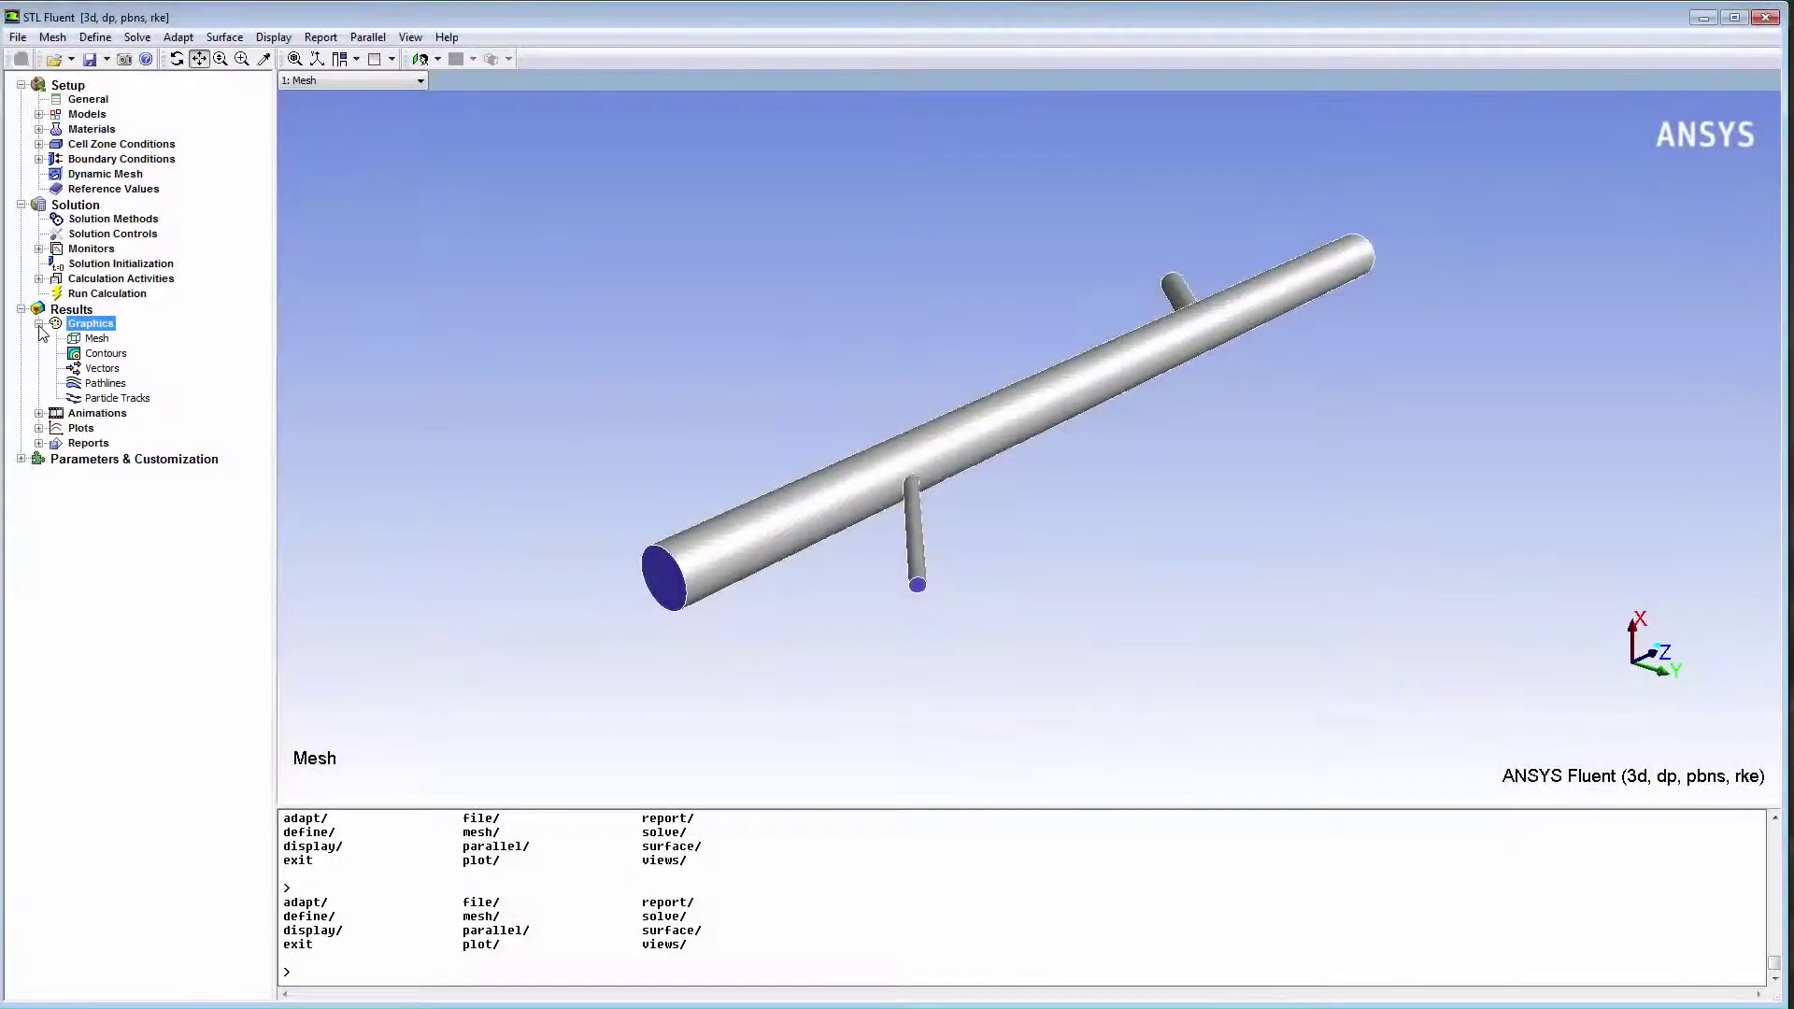
{"action": "double_click", "coordinate": [105, 354]}
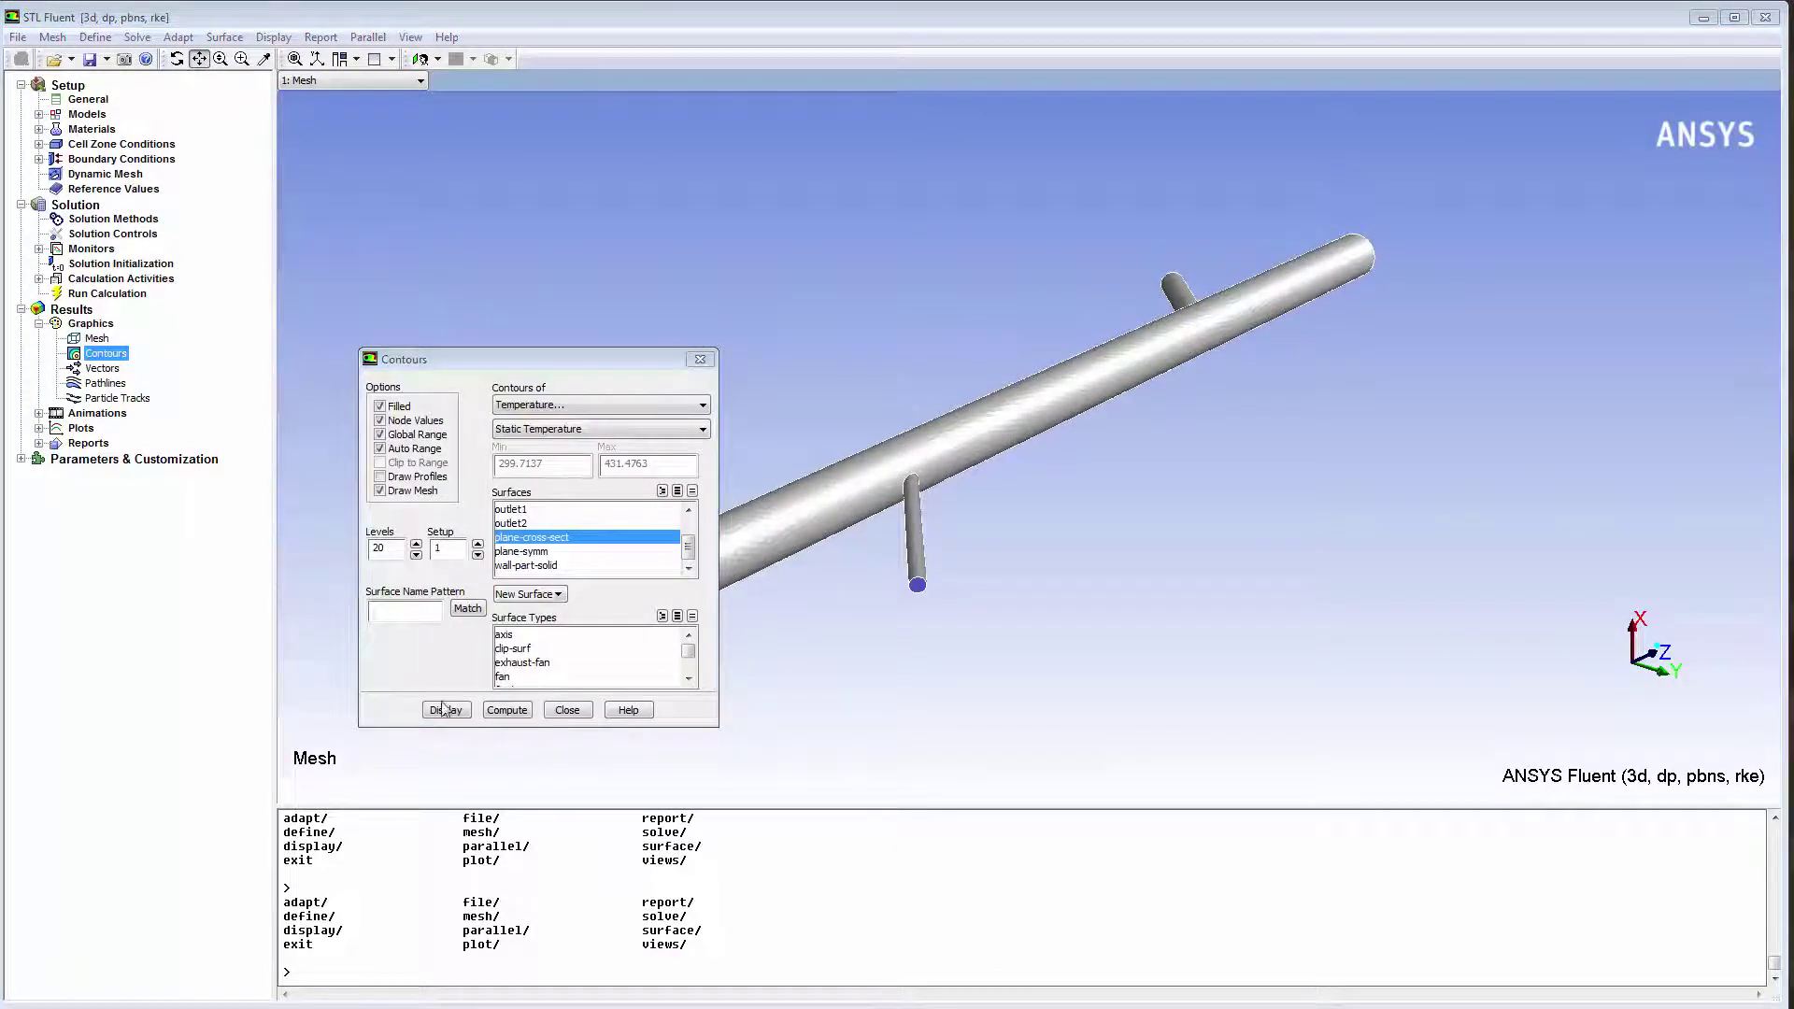
{"action": "left_click", "coordinate": [446, 710]}
{"action": "left_click", "coordinate": [568, 710]}
{"action": "middle_click_drag", "start_coordinate": [904, 361], "coordinate": [1073, 490]}
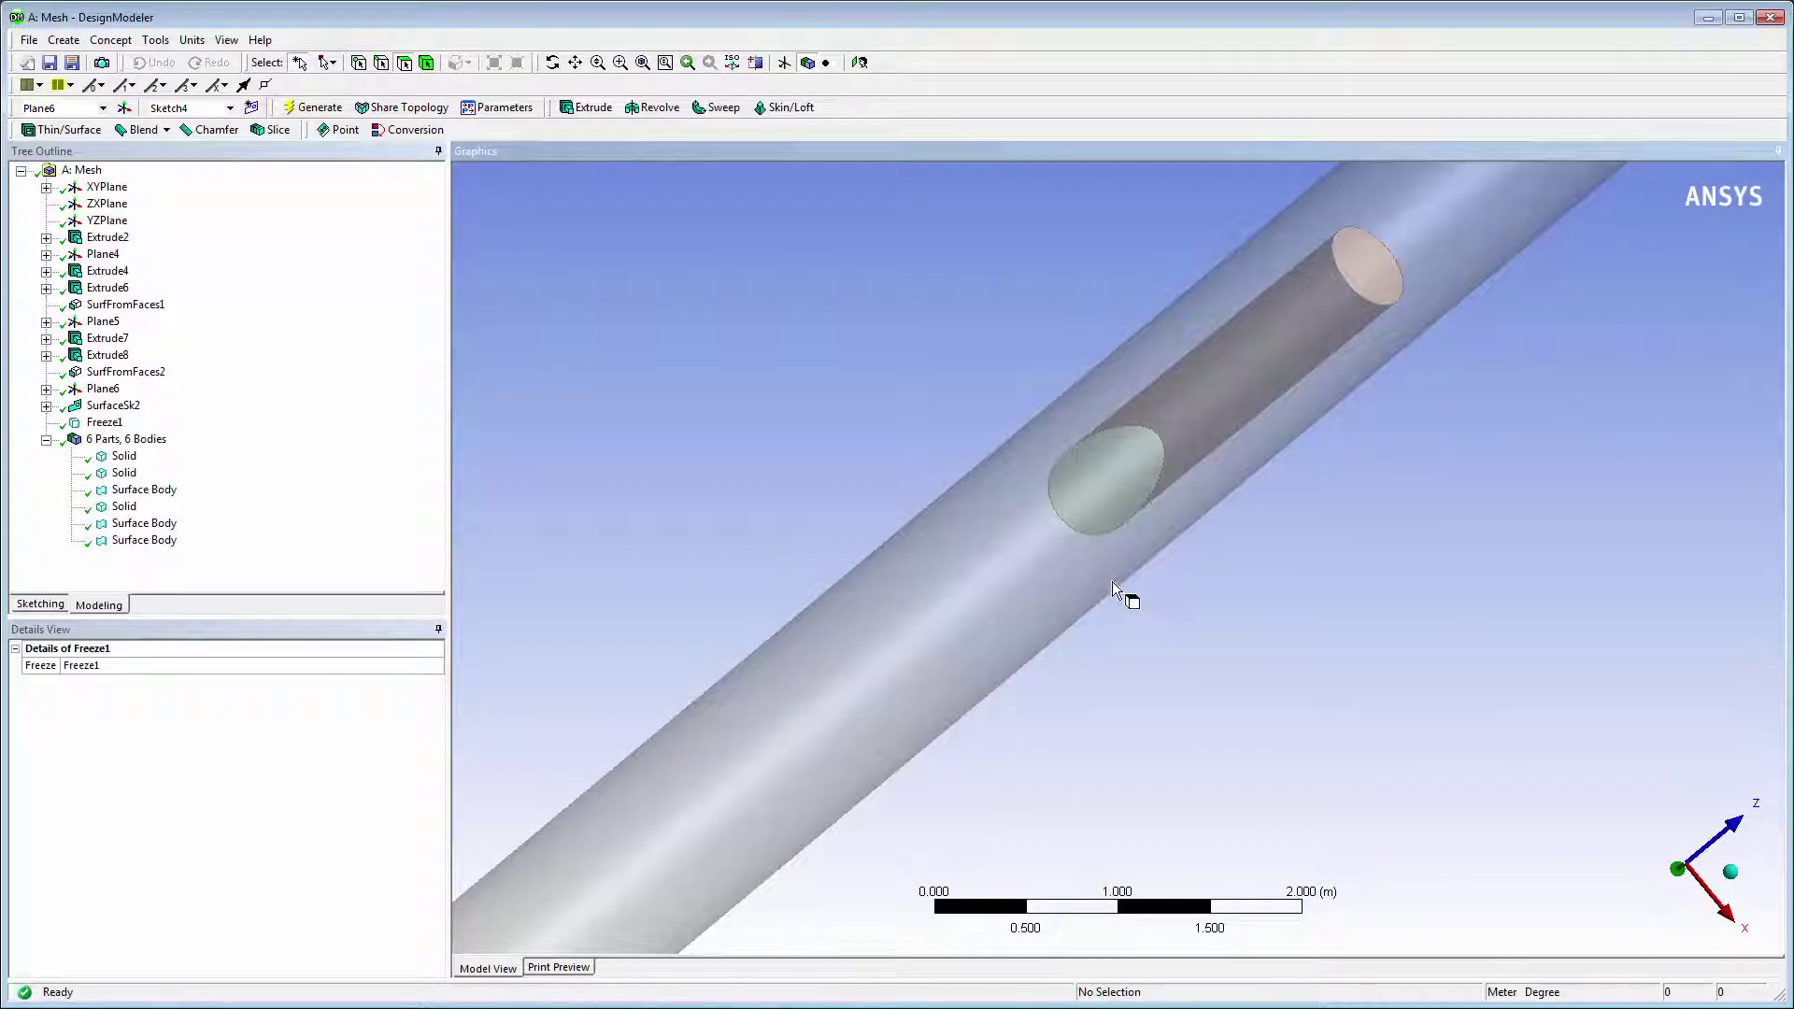
Step: Orbit the DesignModeler model to inspect the circular surface body inside the main pipe
{"action": "middle_click_drag", "start_coordinate": [1112, 582], "coordinate": [973, 444]}
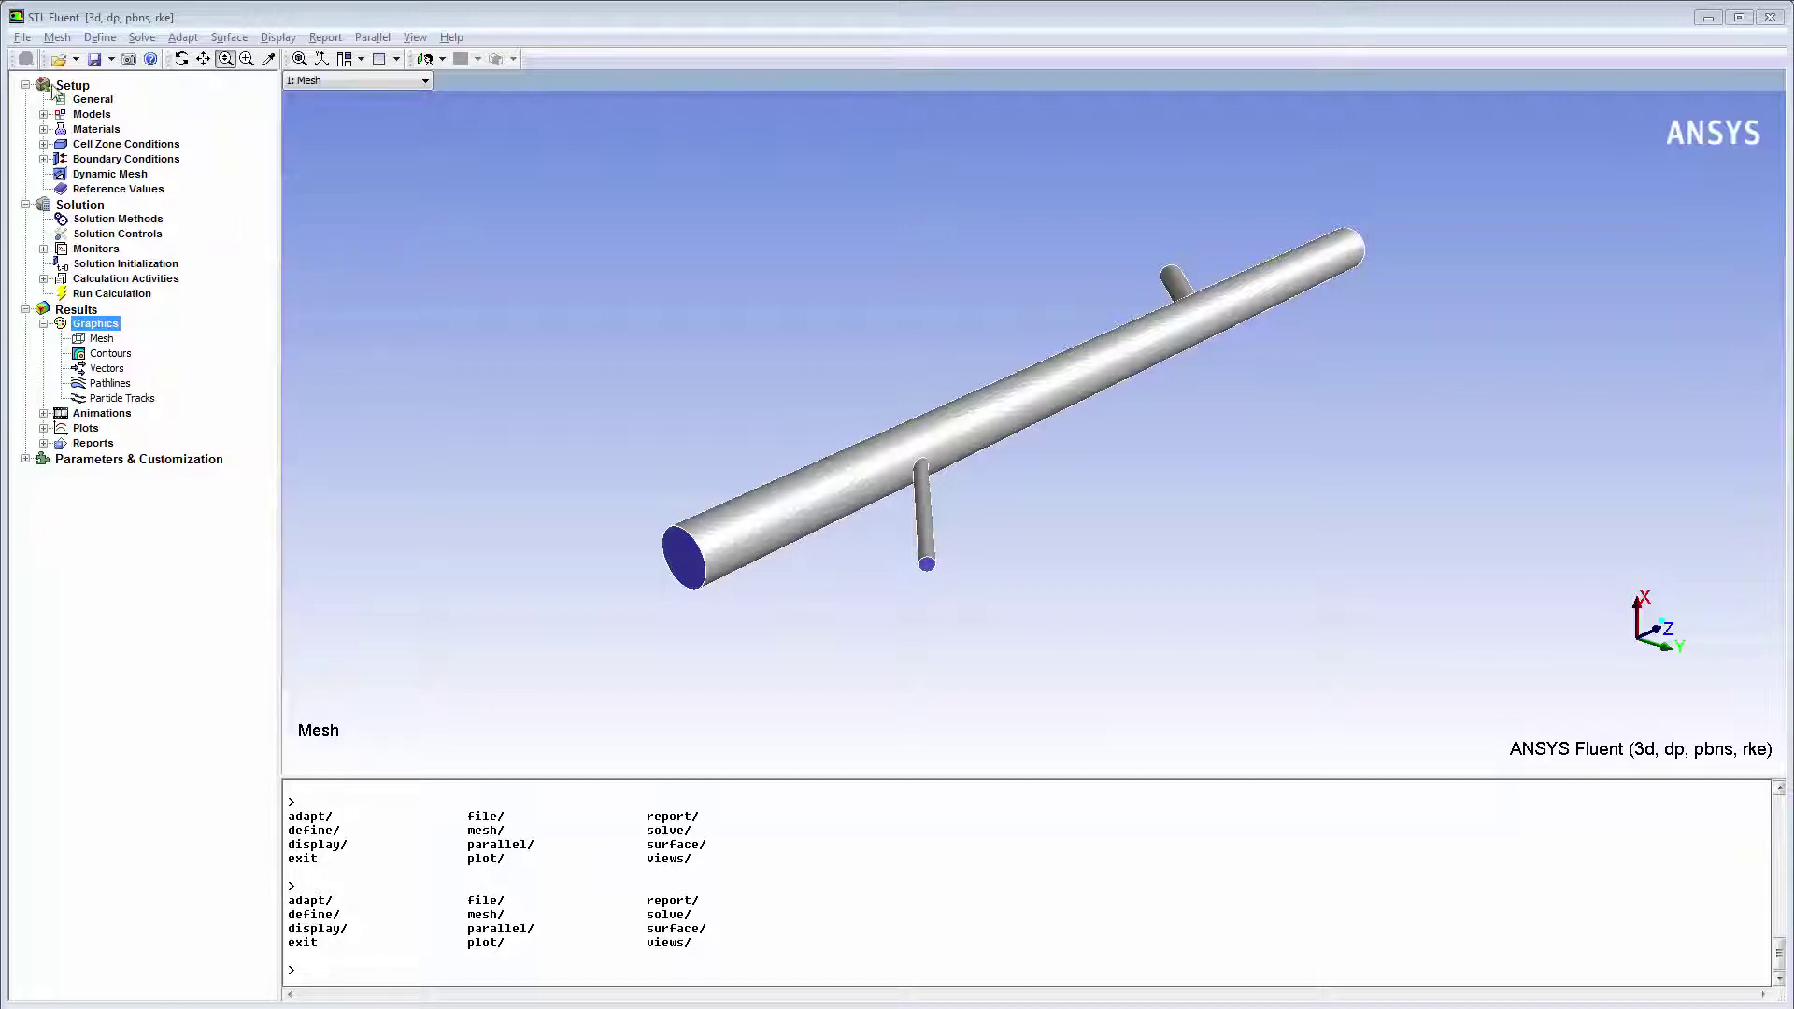
Step: Write the case and data to STL.cas and STL.dat, confirming the overwrite
{"action": "left_click", "coordinate": [21, 38]}
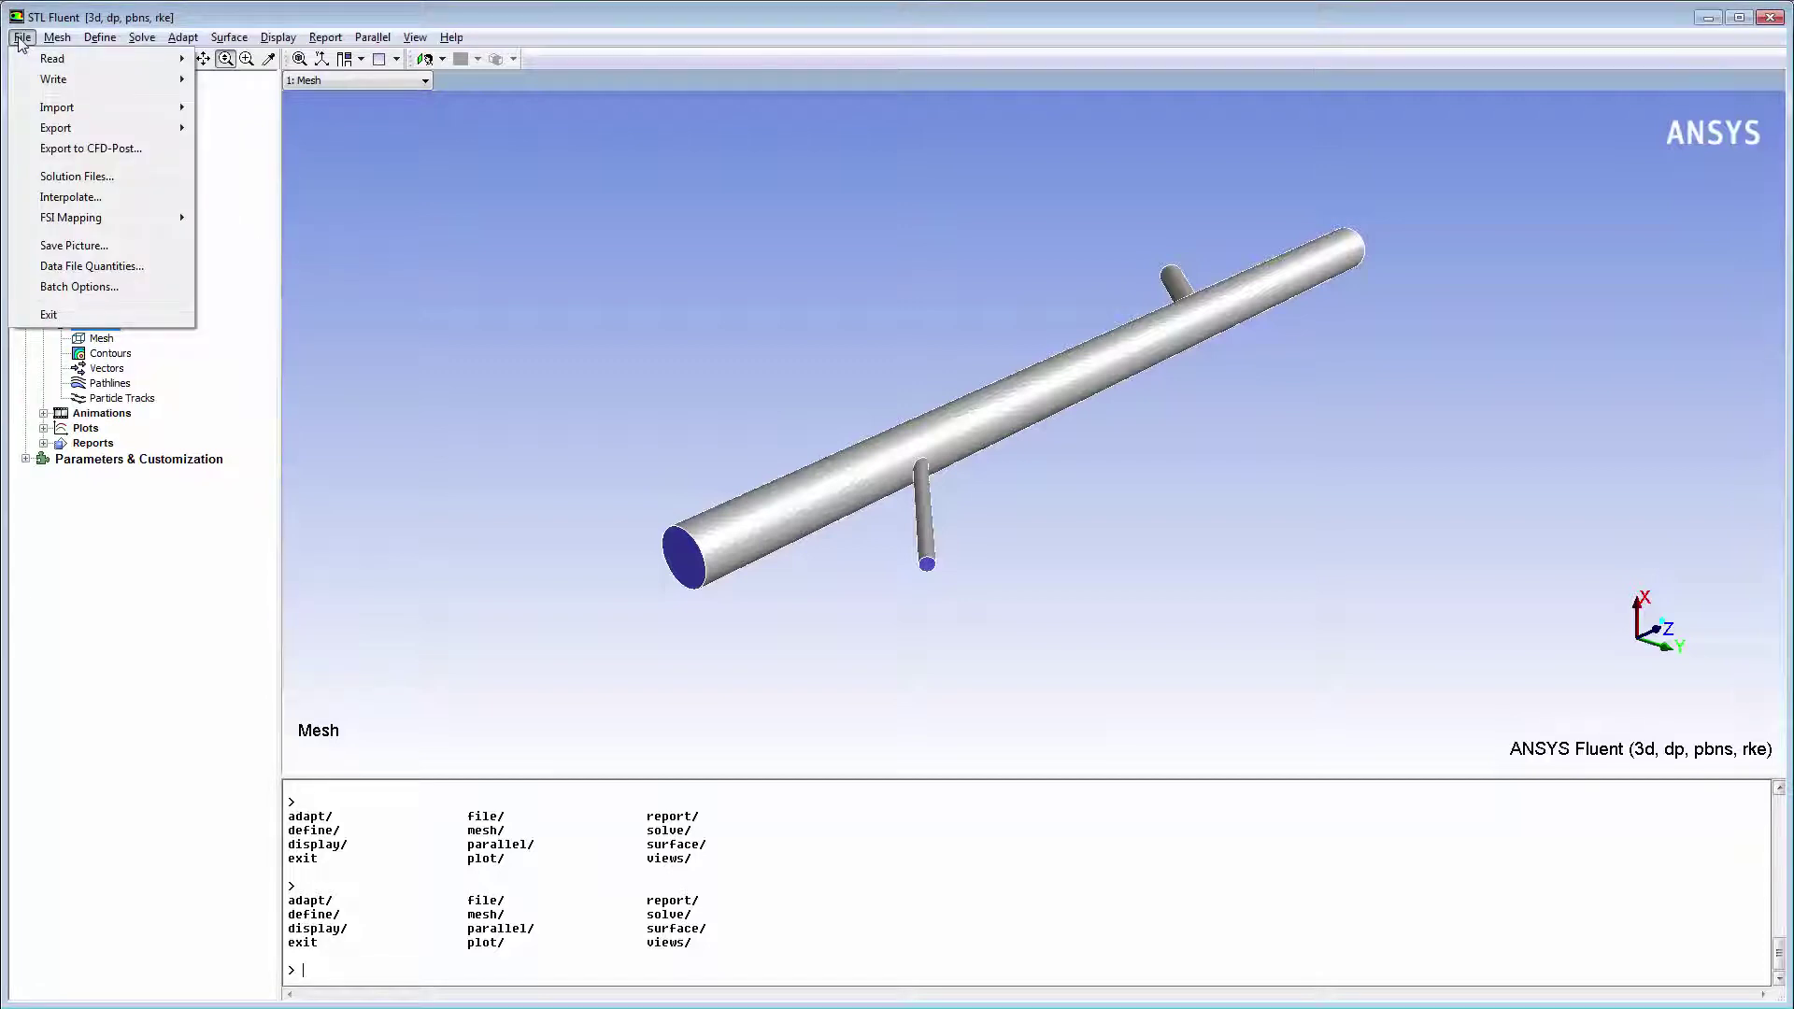
{"action": "mouse_move", "coordinate": [53, 80]}
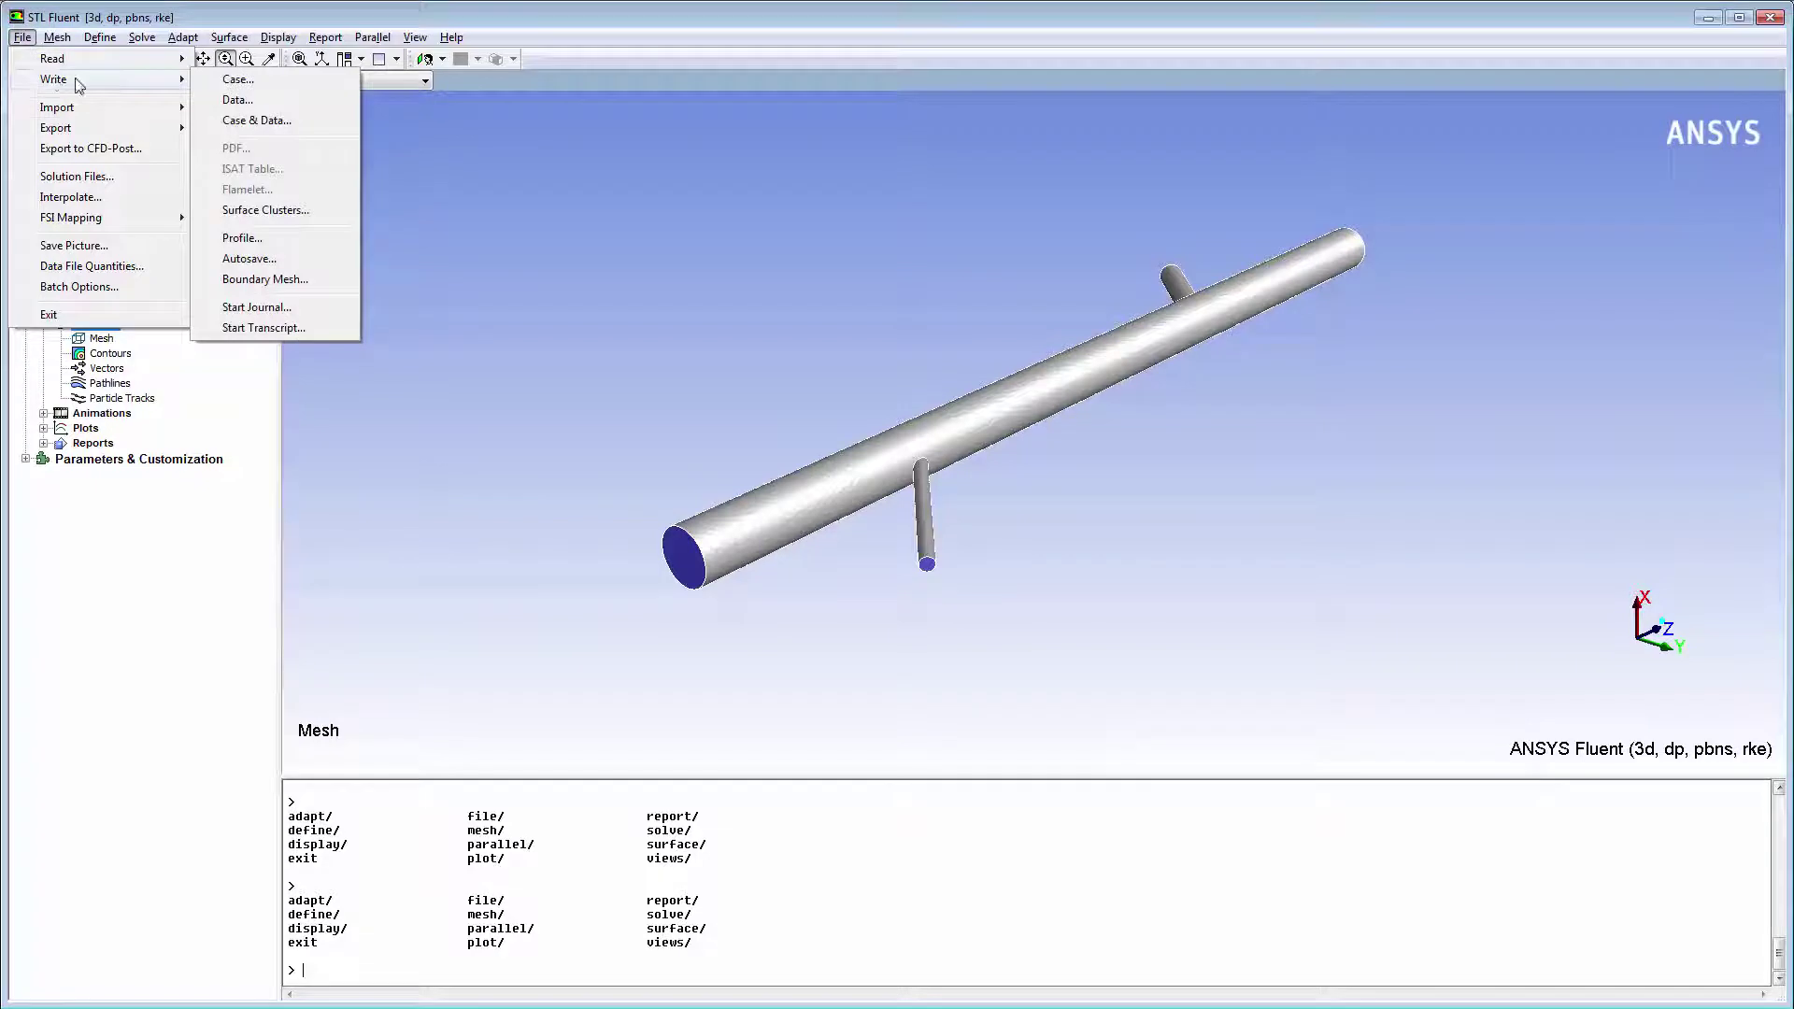
{"action": "left_click", "coordinate": [240, 123]}
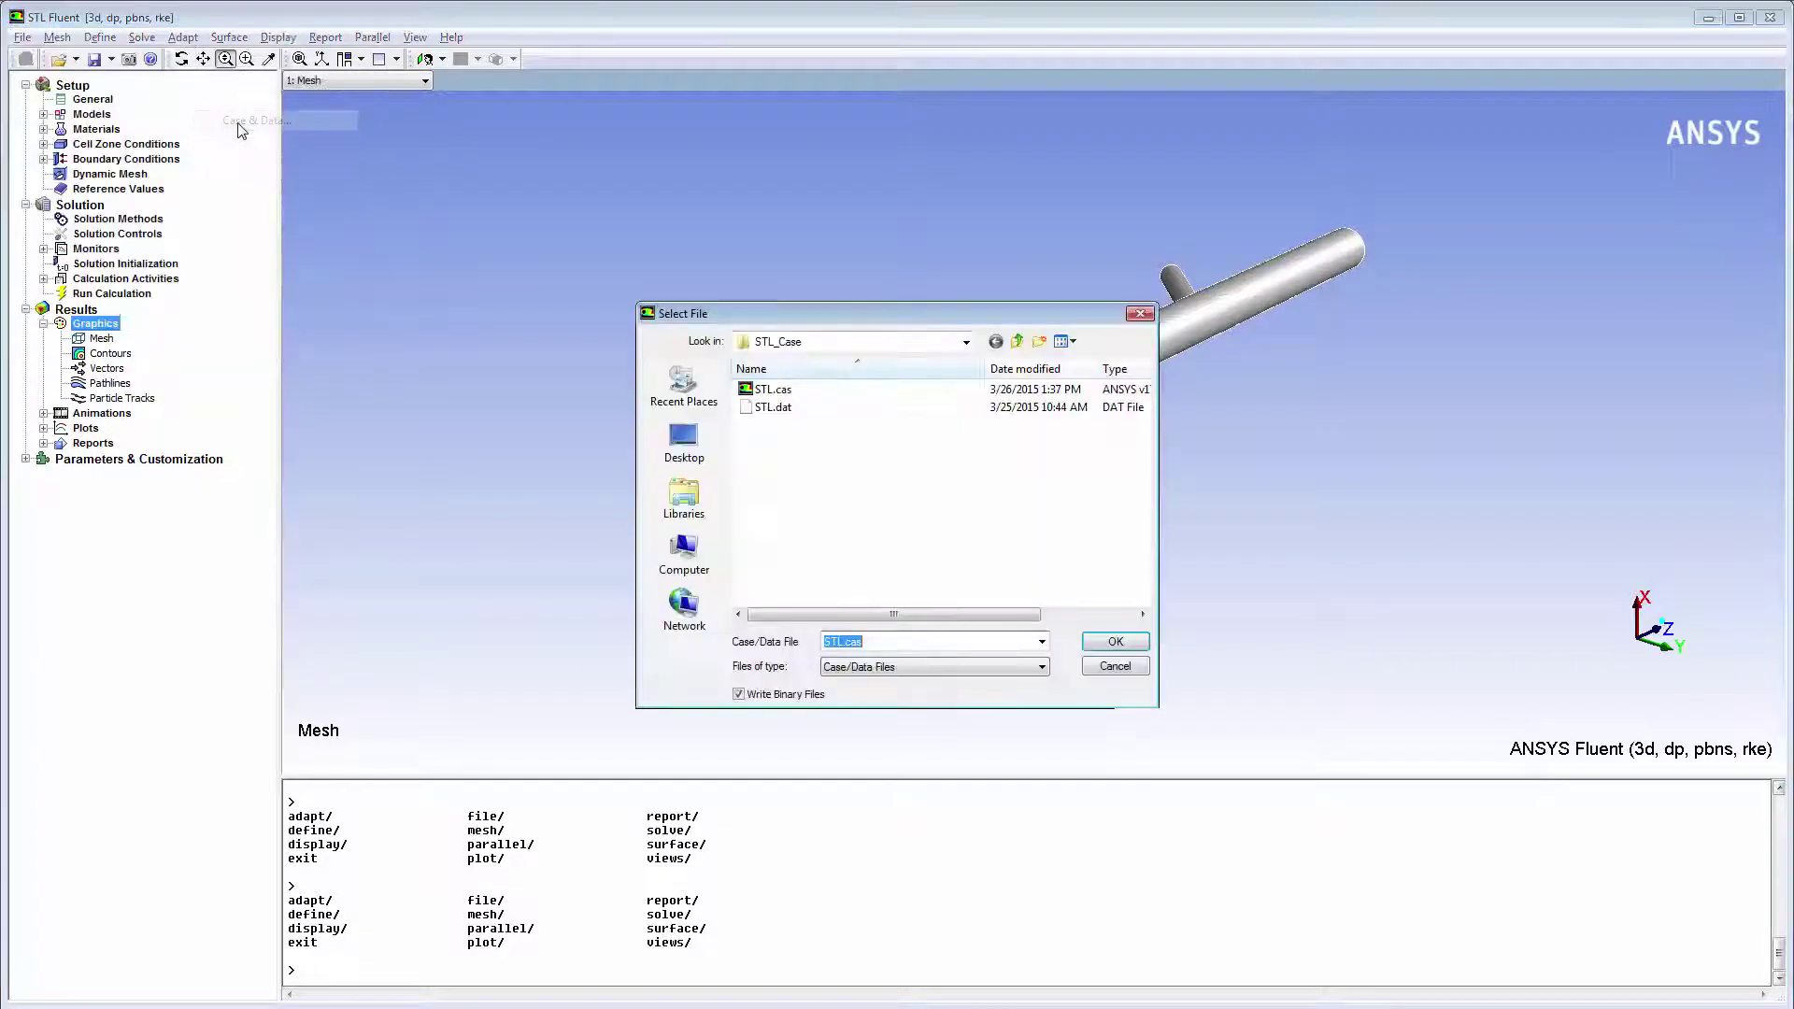
{"action": "left_click", "coordinate": [1101, 647]}
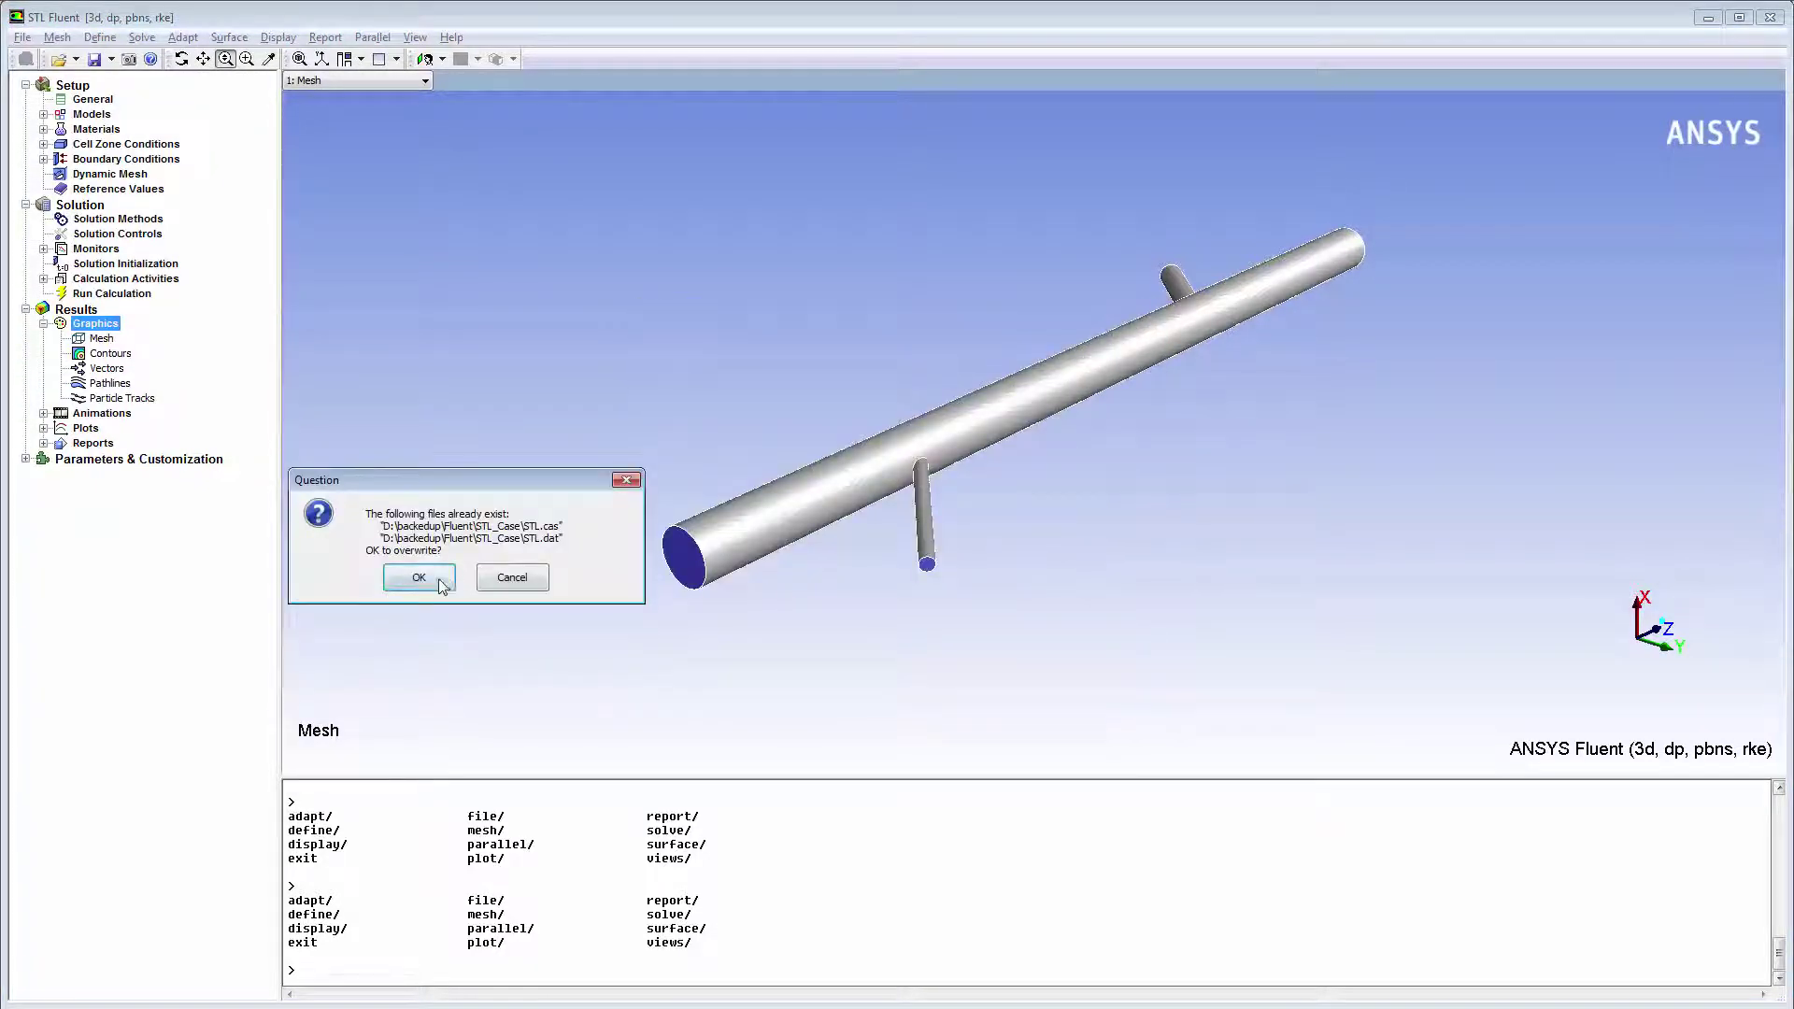
{"action": "left_click", "coordinate": [441, 581]}
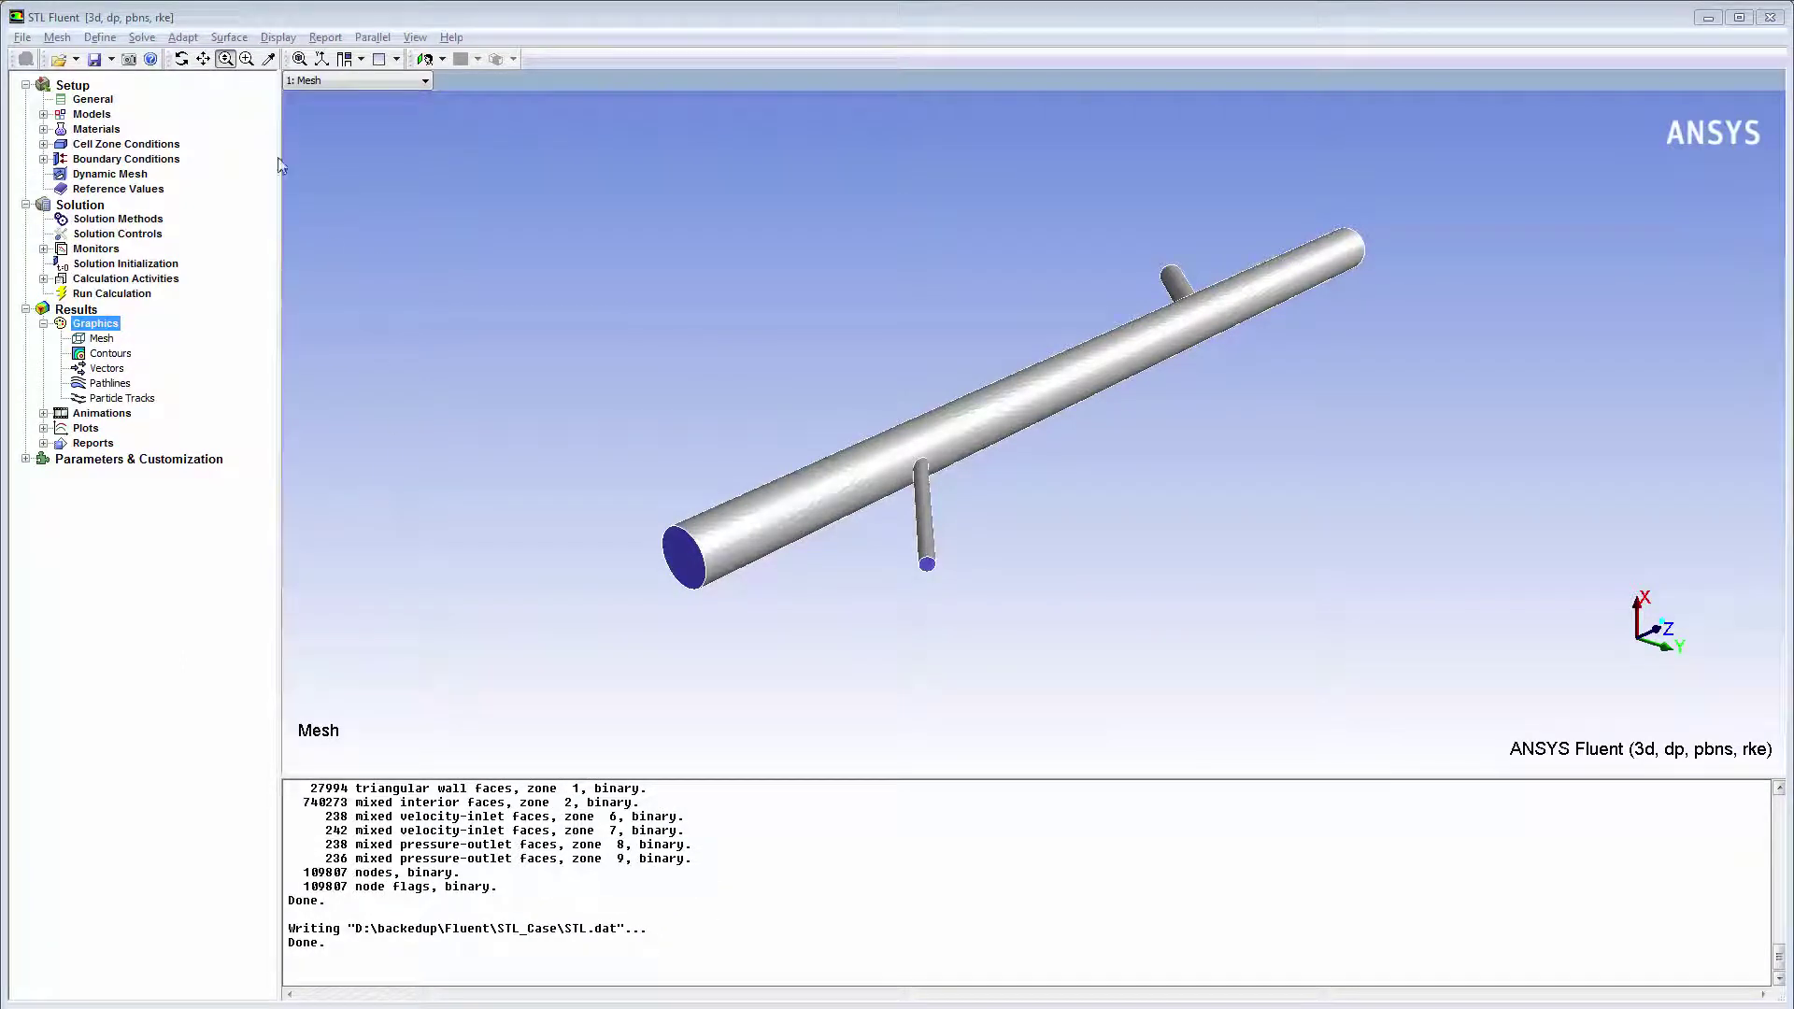
Step: Pick pipemanifold.stl as the imprint surface file, keeping the mesh units in metres
{"action": "left_click", "coordinate": [229, 37]}
{"action": "left_click", "coordinate": [247, 96]}
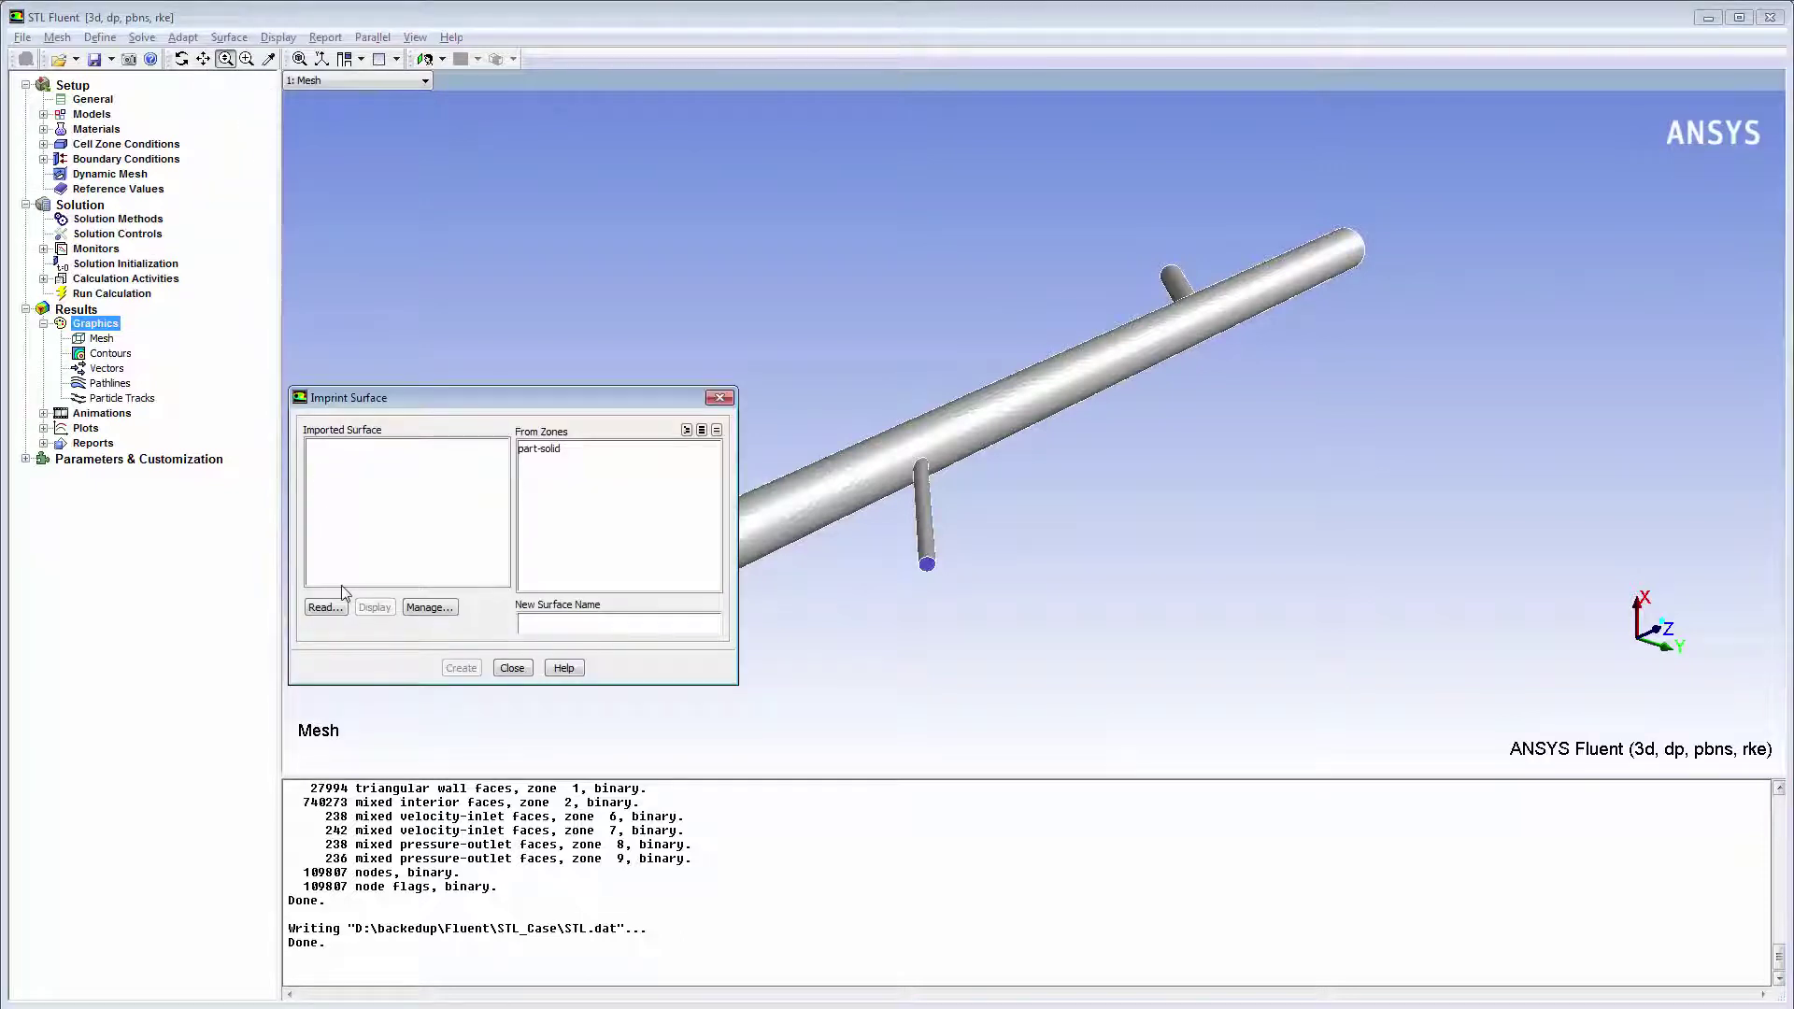
{"action": "left_click", "coordinate": [329, 608]}
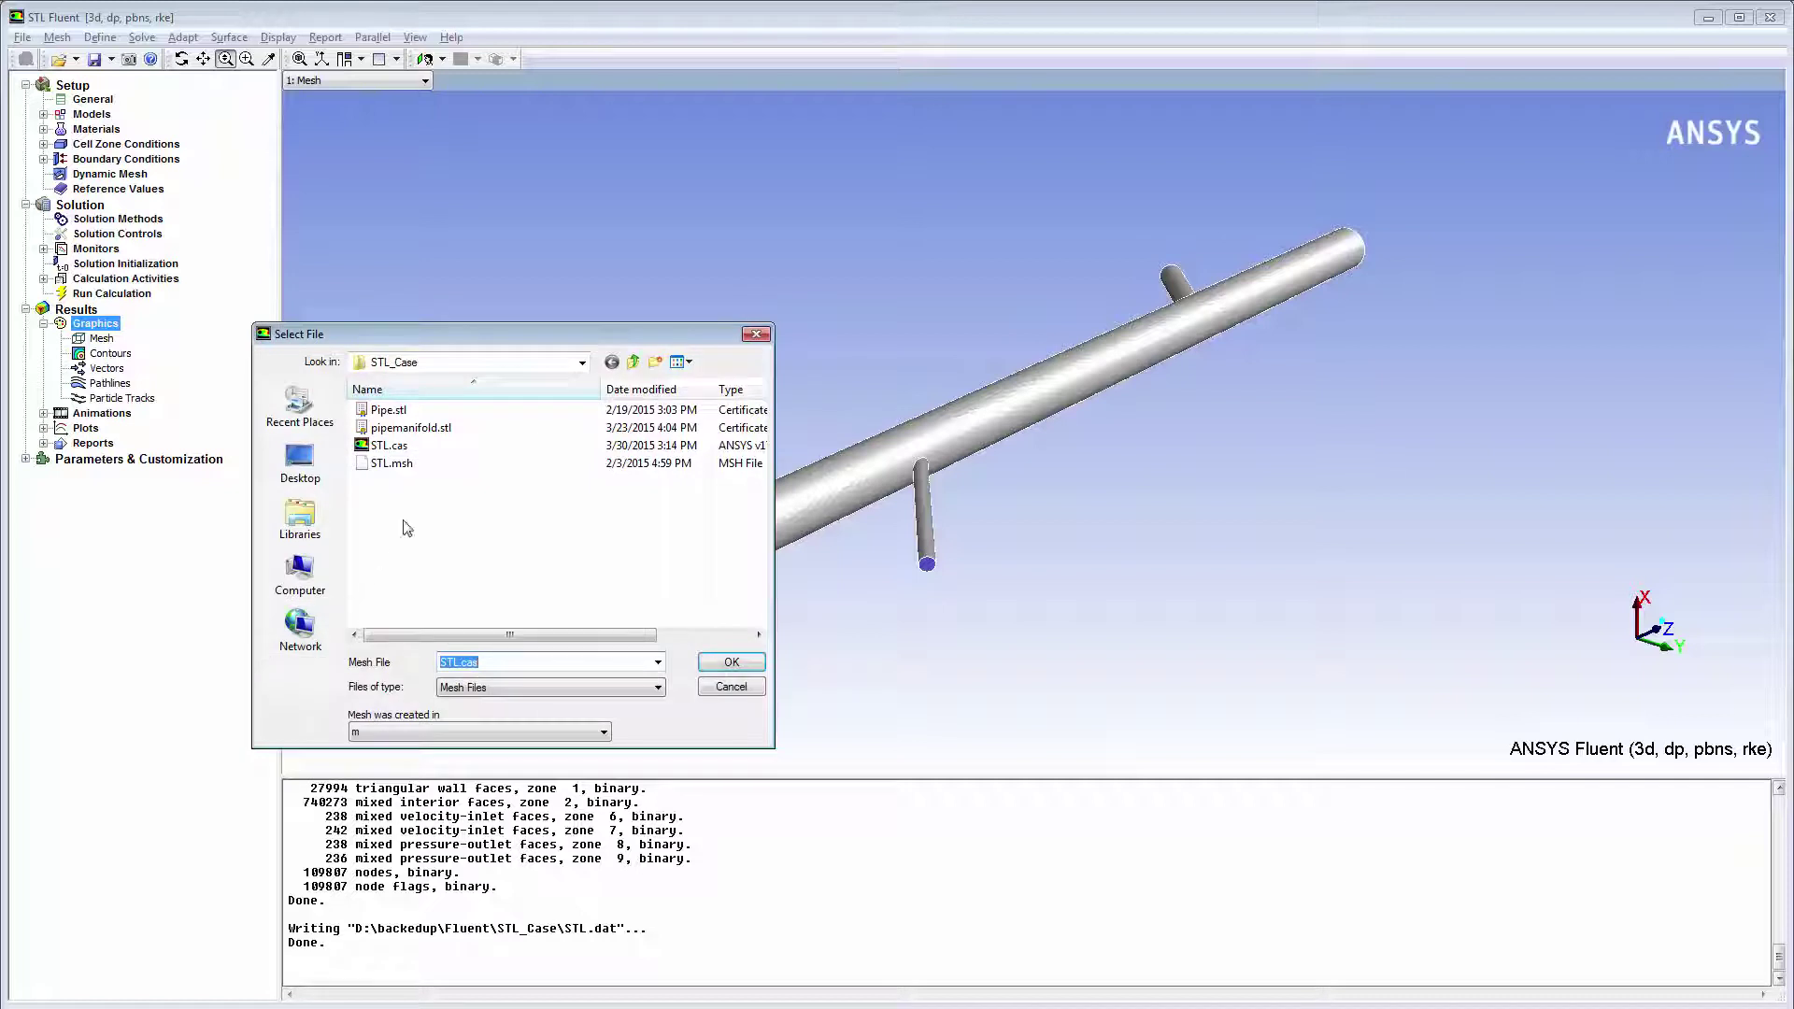
{"action": "left_click", "coordinate": [425, 430]}
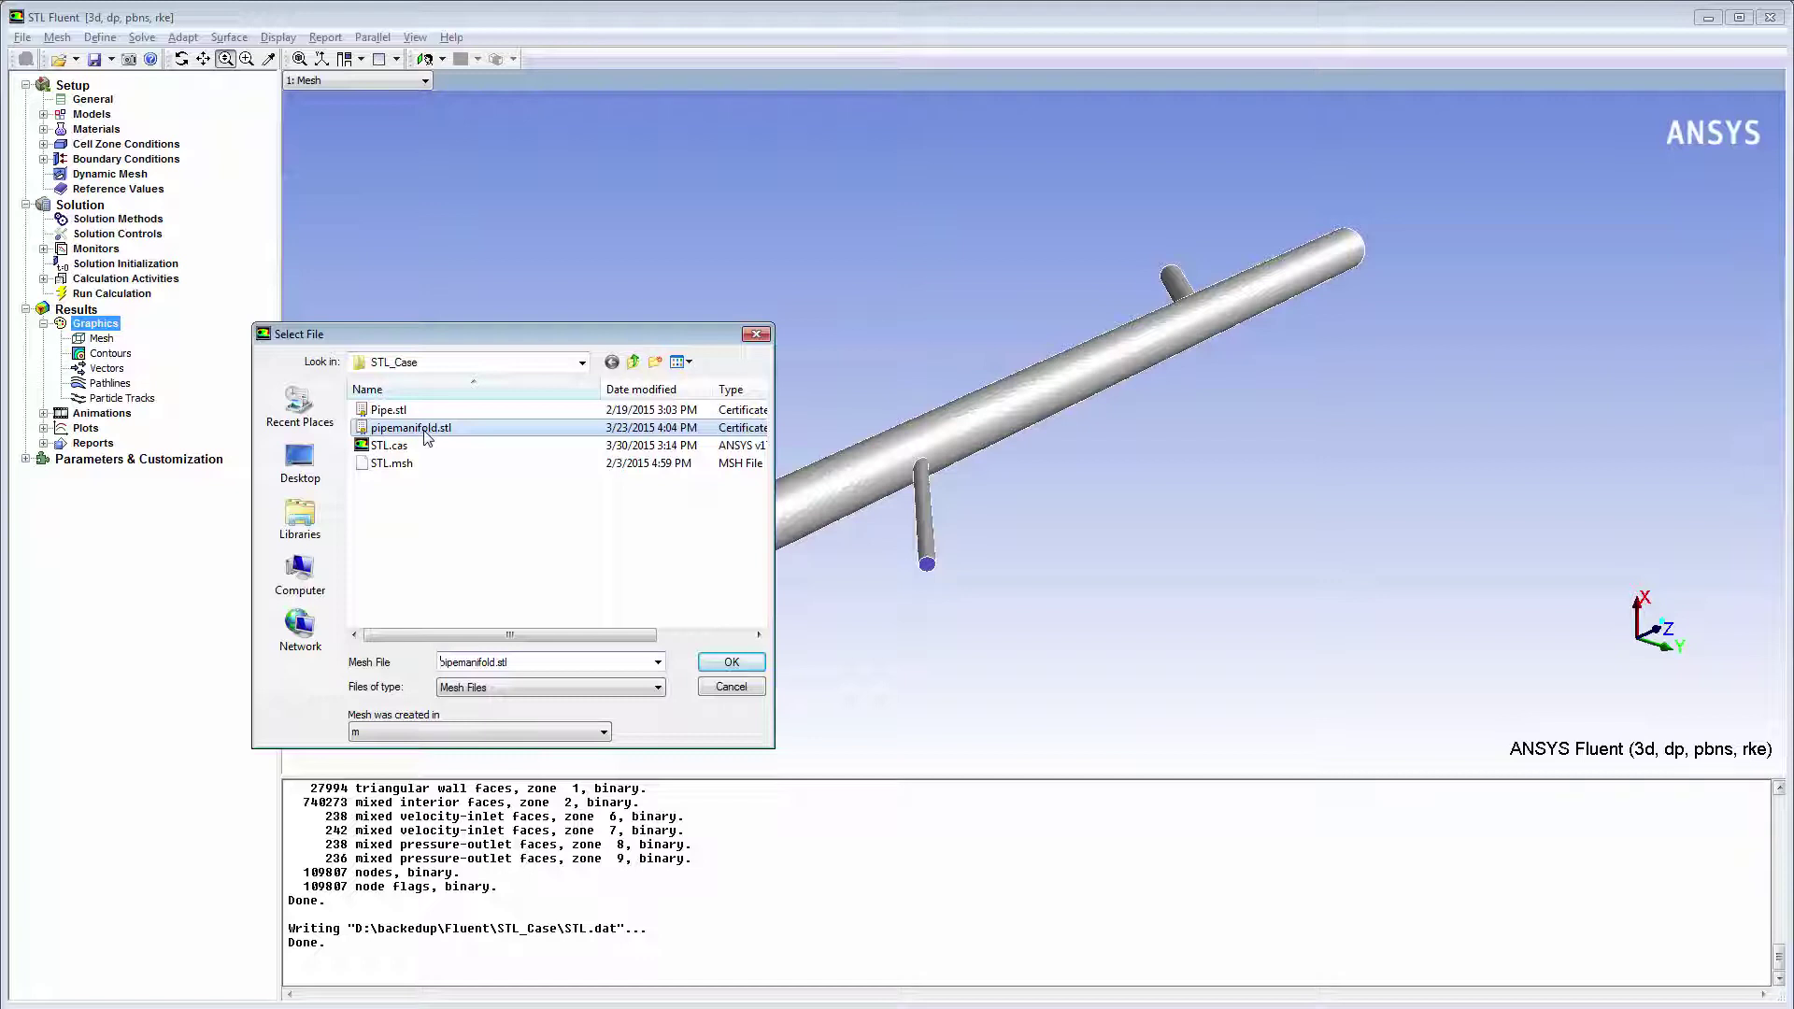
{"action": "left_click", "coordinate": [596, 733]}
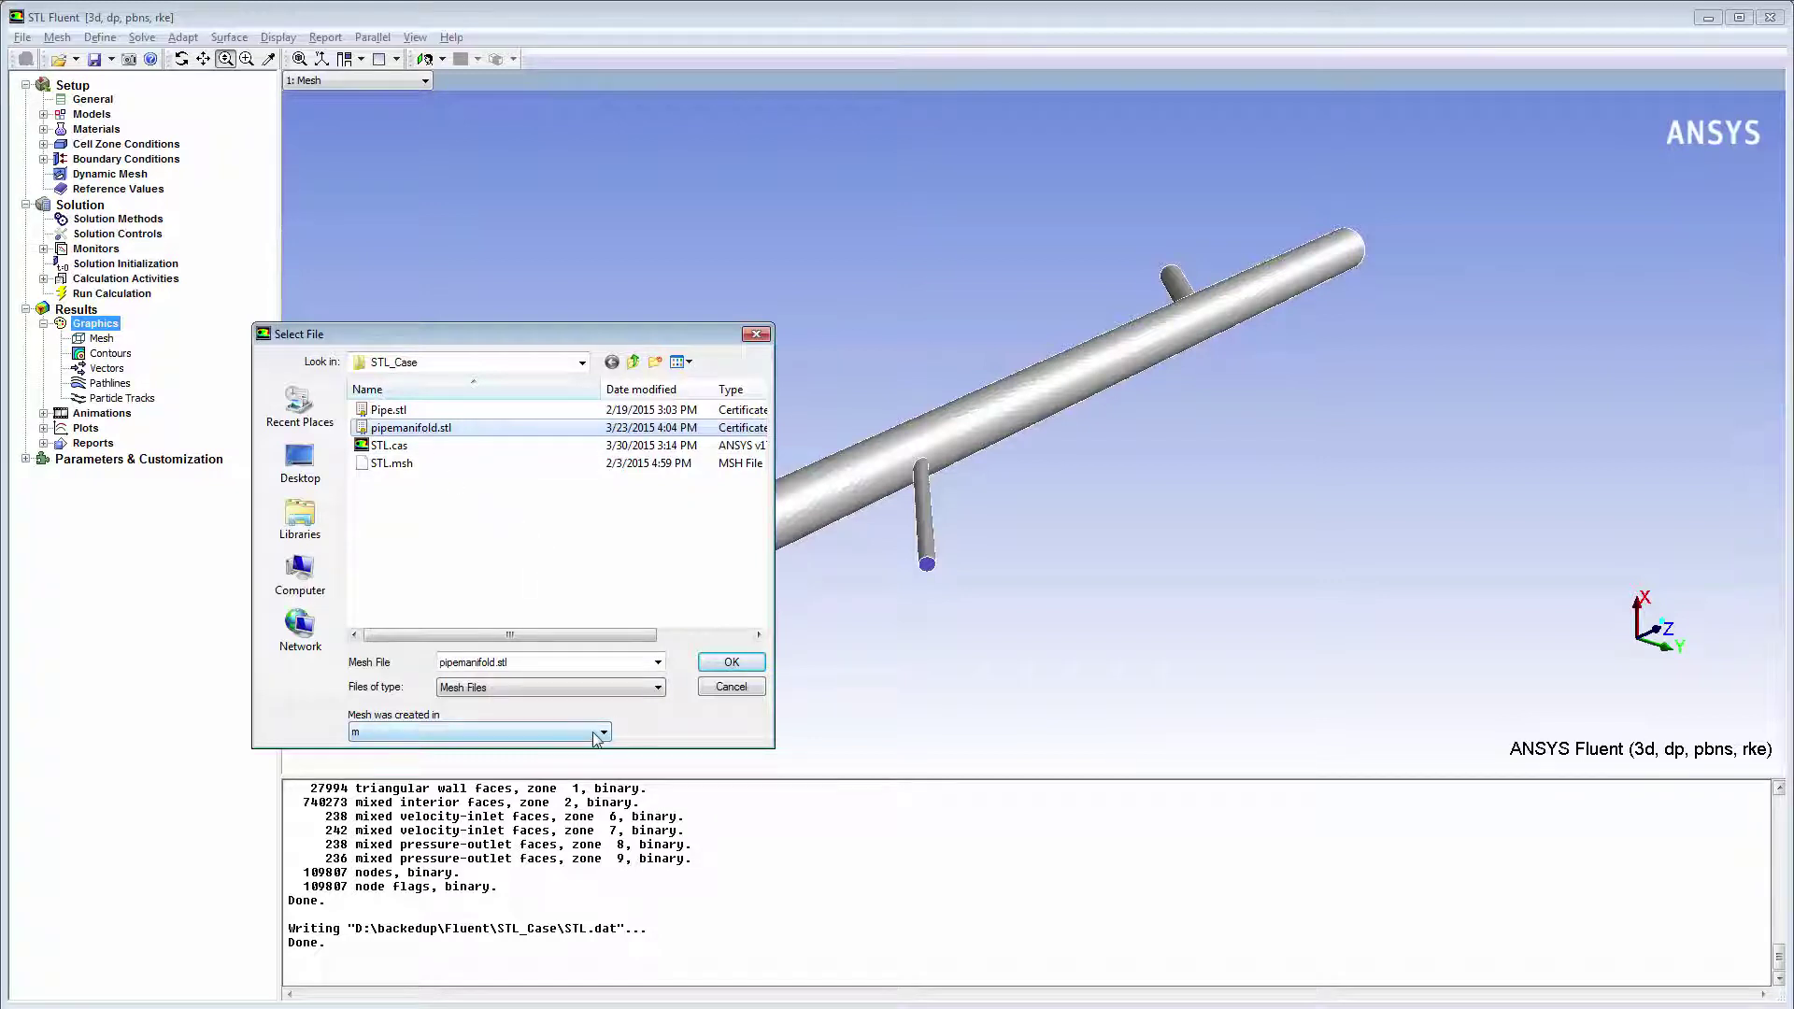
{"action": "left_click", "coordinate": [598, 733]}
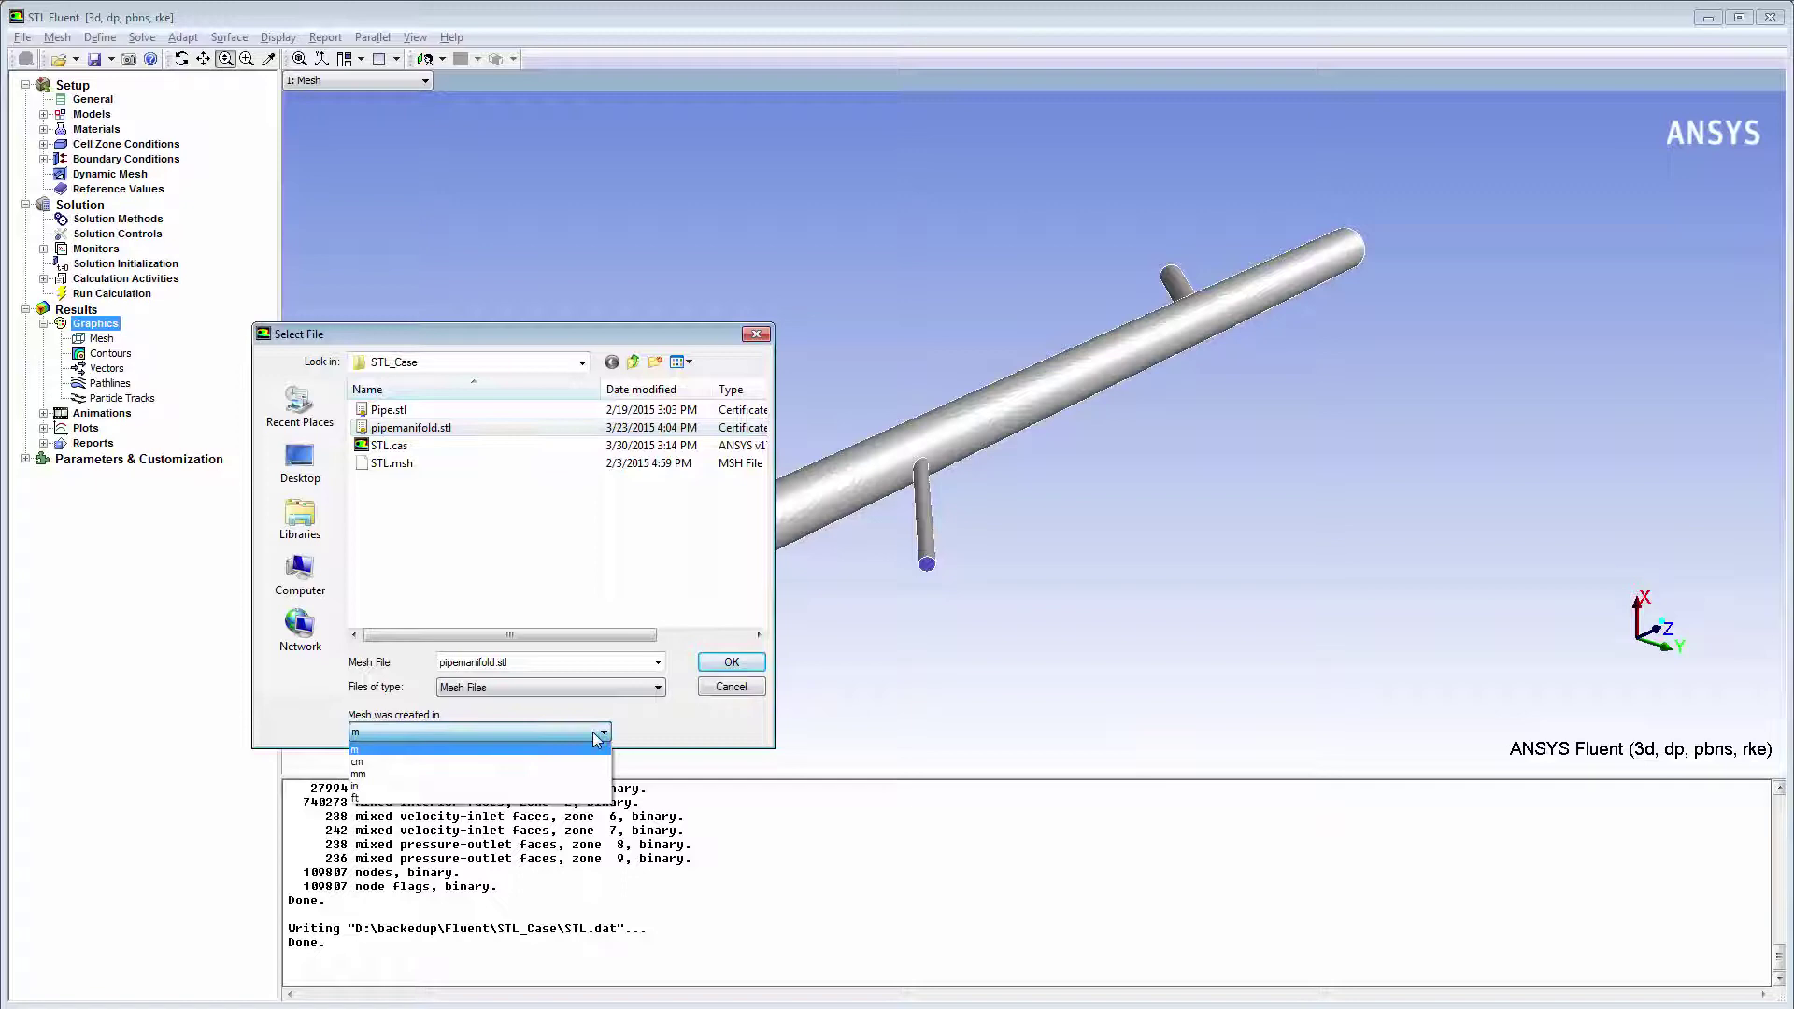
{"action": "left_click", "coordinate": [596, 739]}
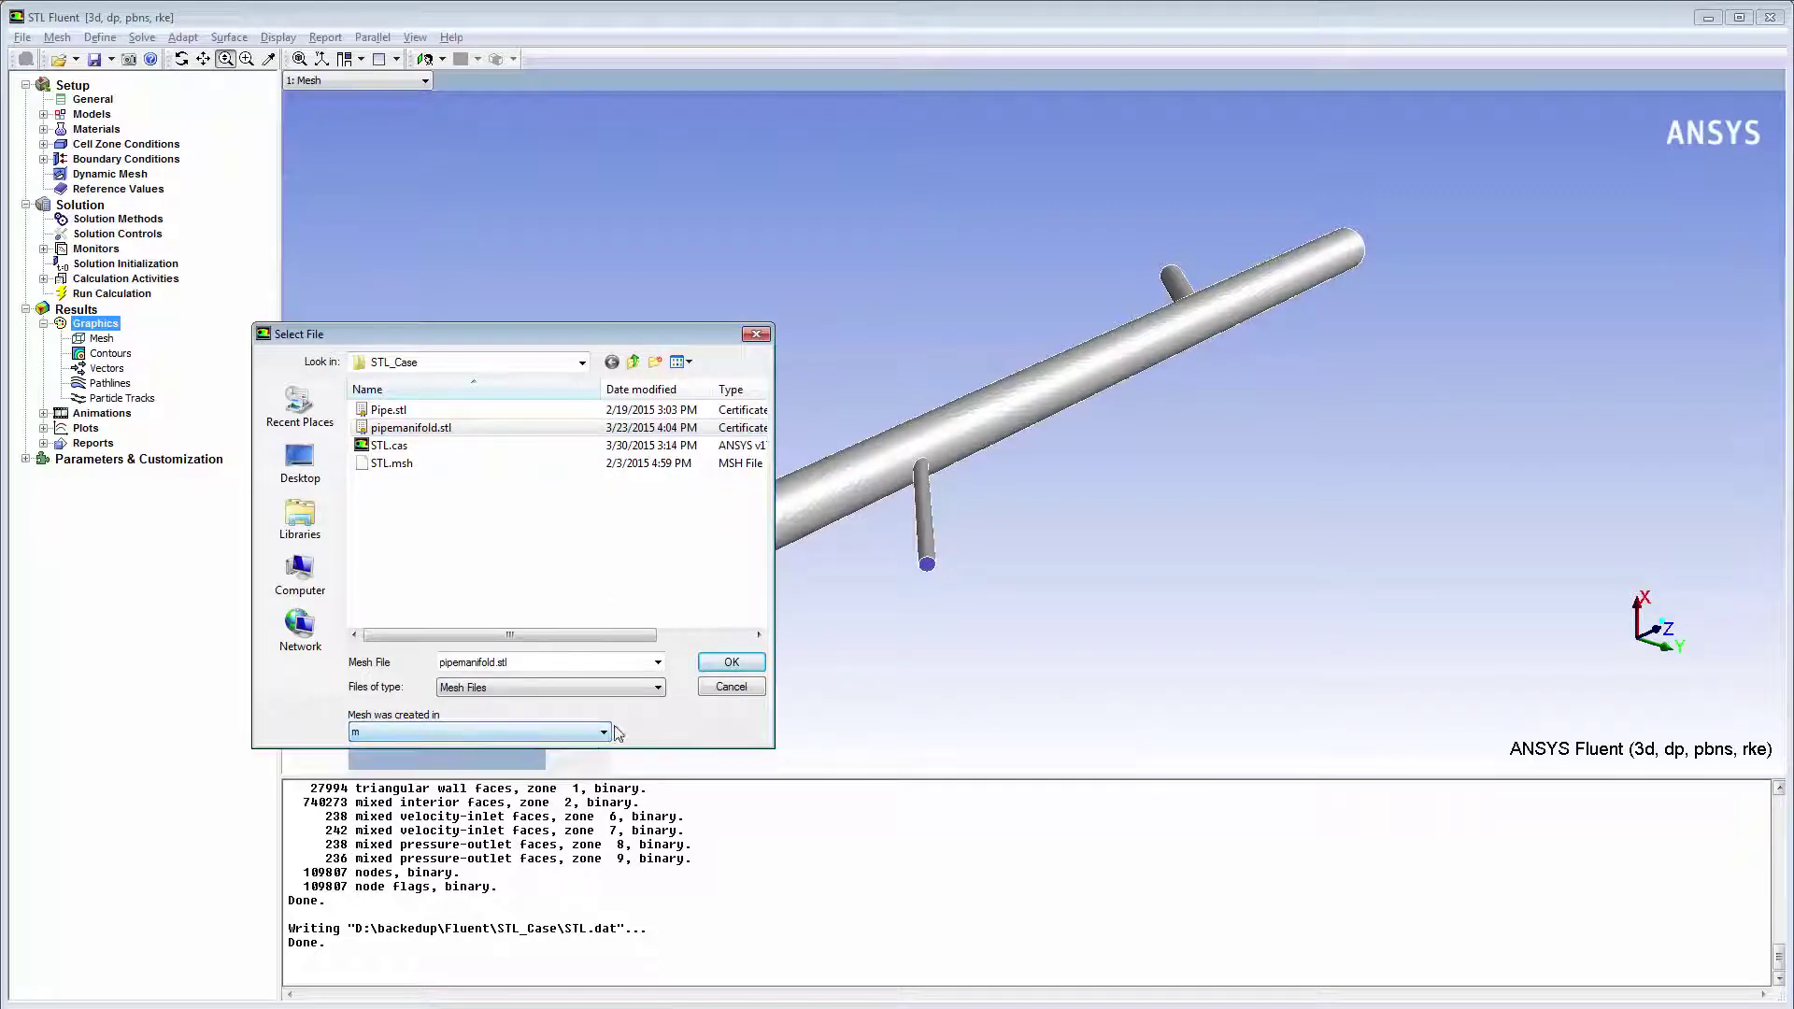
Step: Read the STL, then display the cross-section, outlet-small and inlet-small surface meshes
{"action": "left_click", "coordinate": [719, 666]}
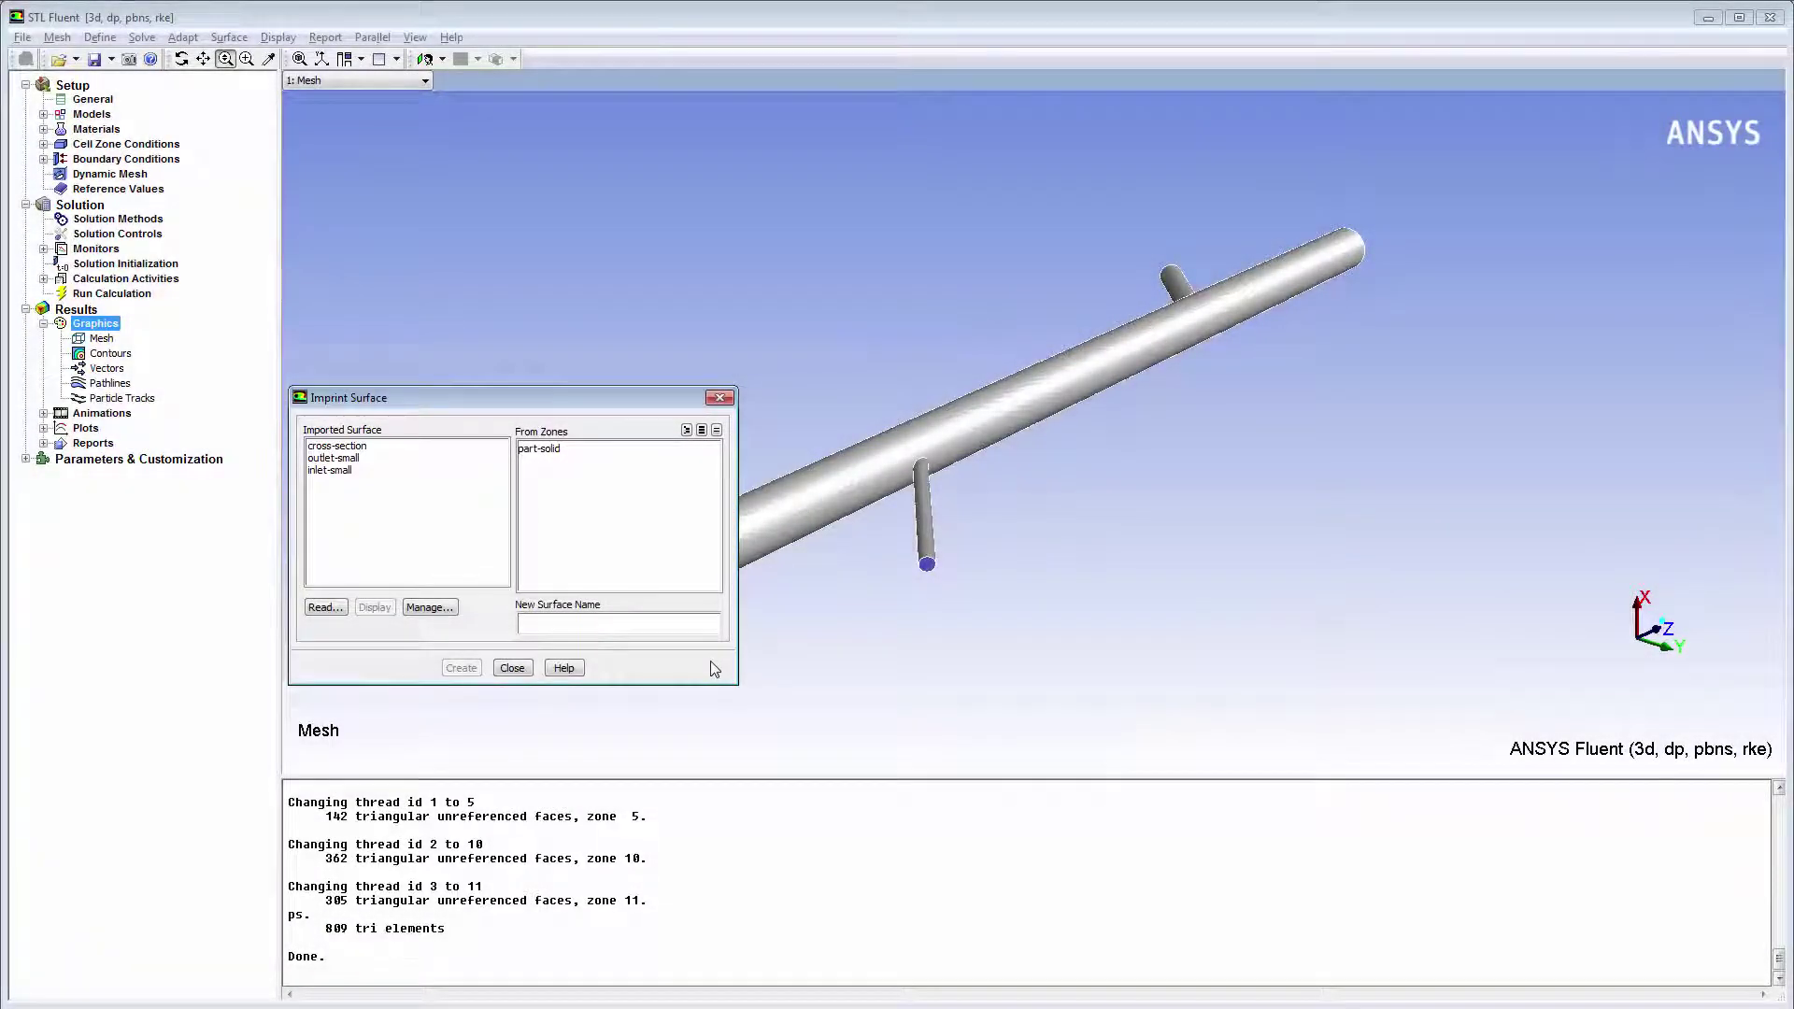
{"action": "left_click", "coordinate": [444, 608]}
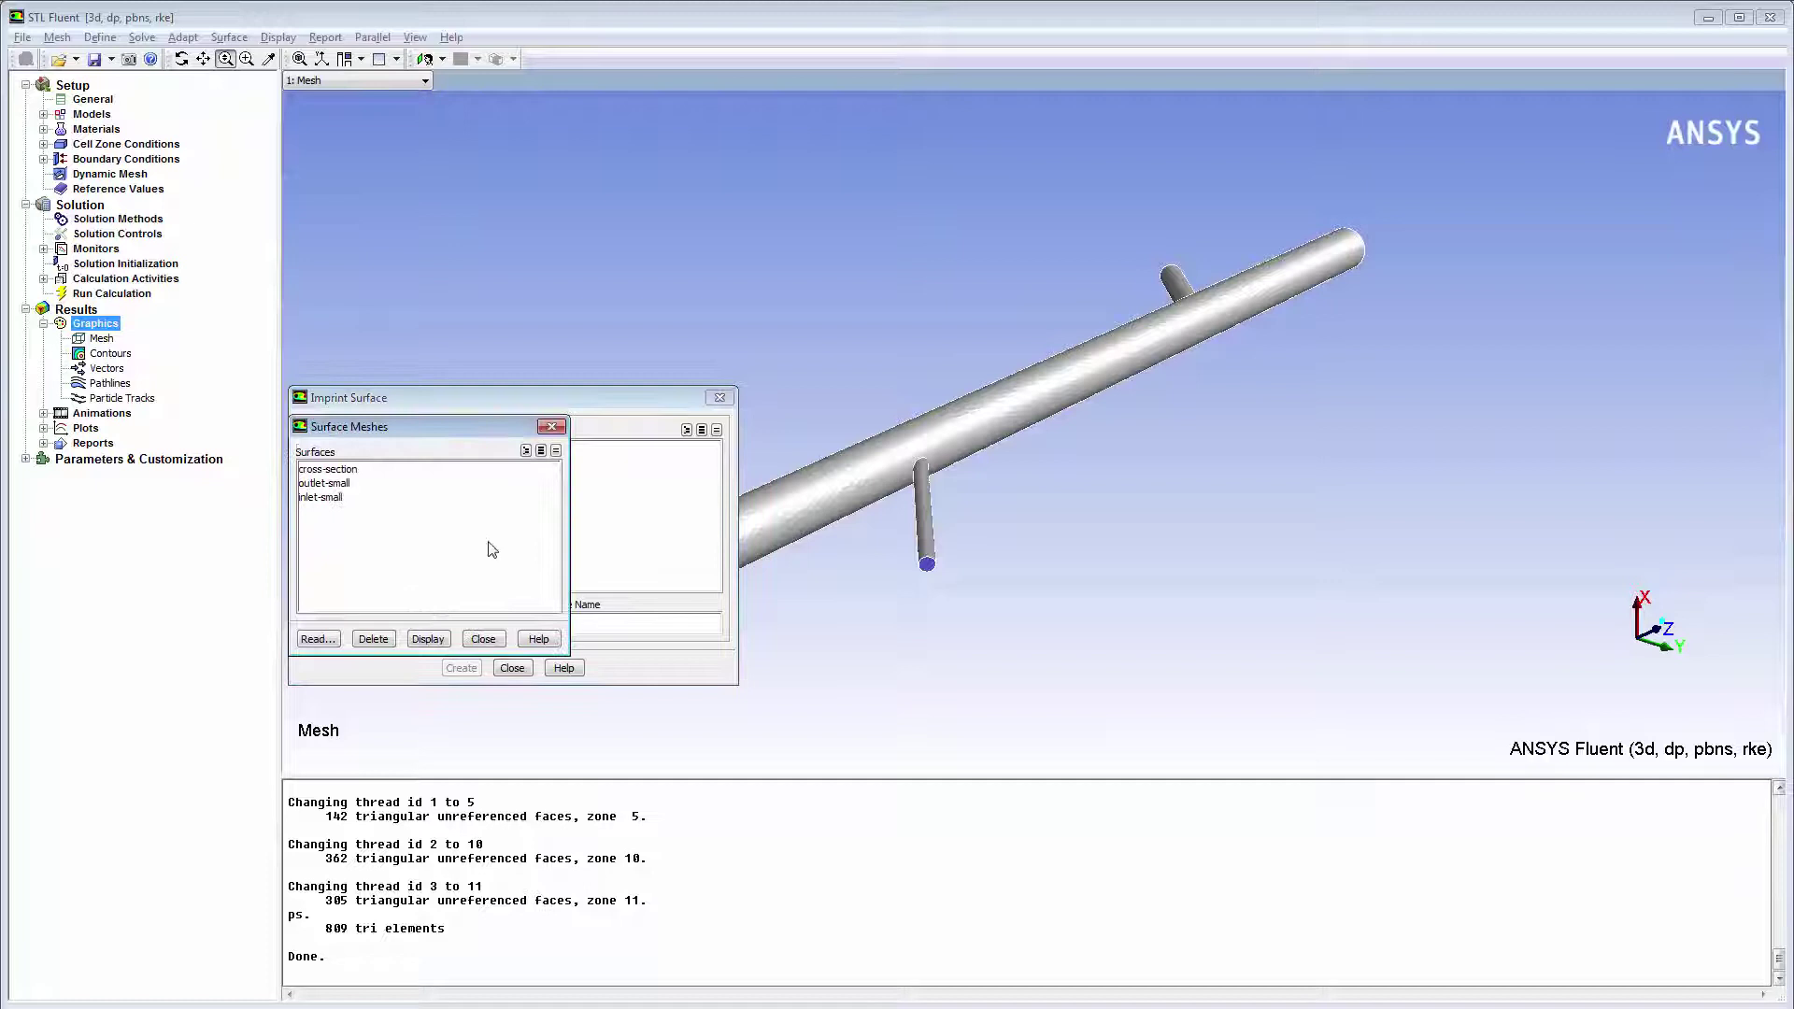
{"action": "left_click", "coordinate": [540, 453]}
{"action": "left_click", "coordinate": [428, 639]}
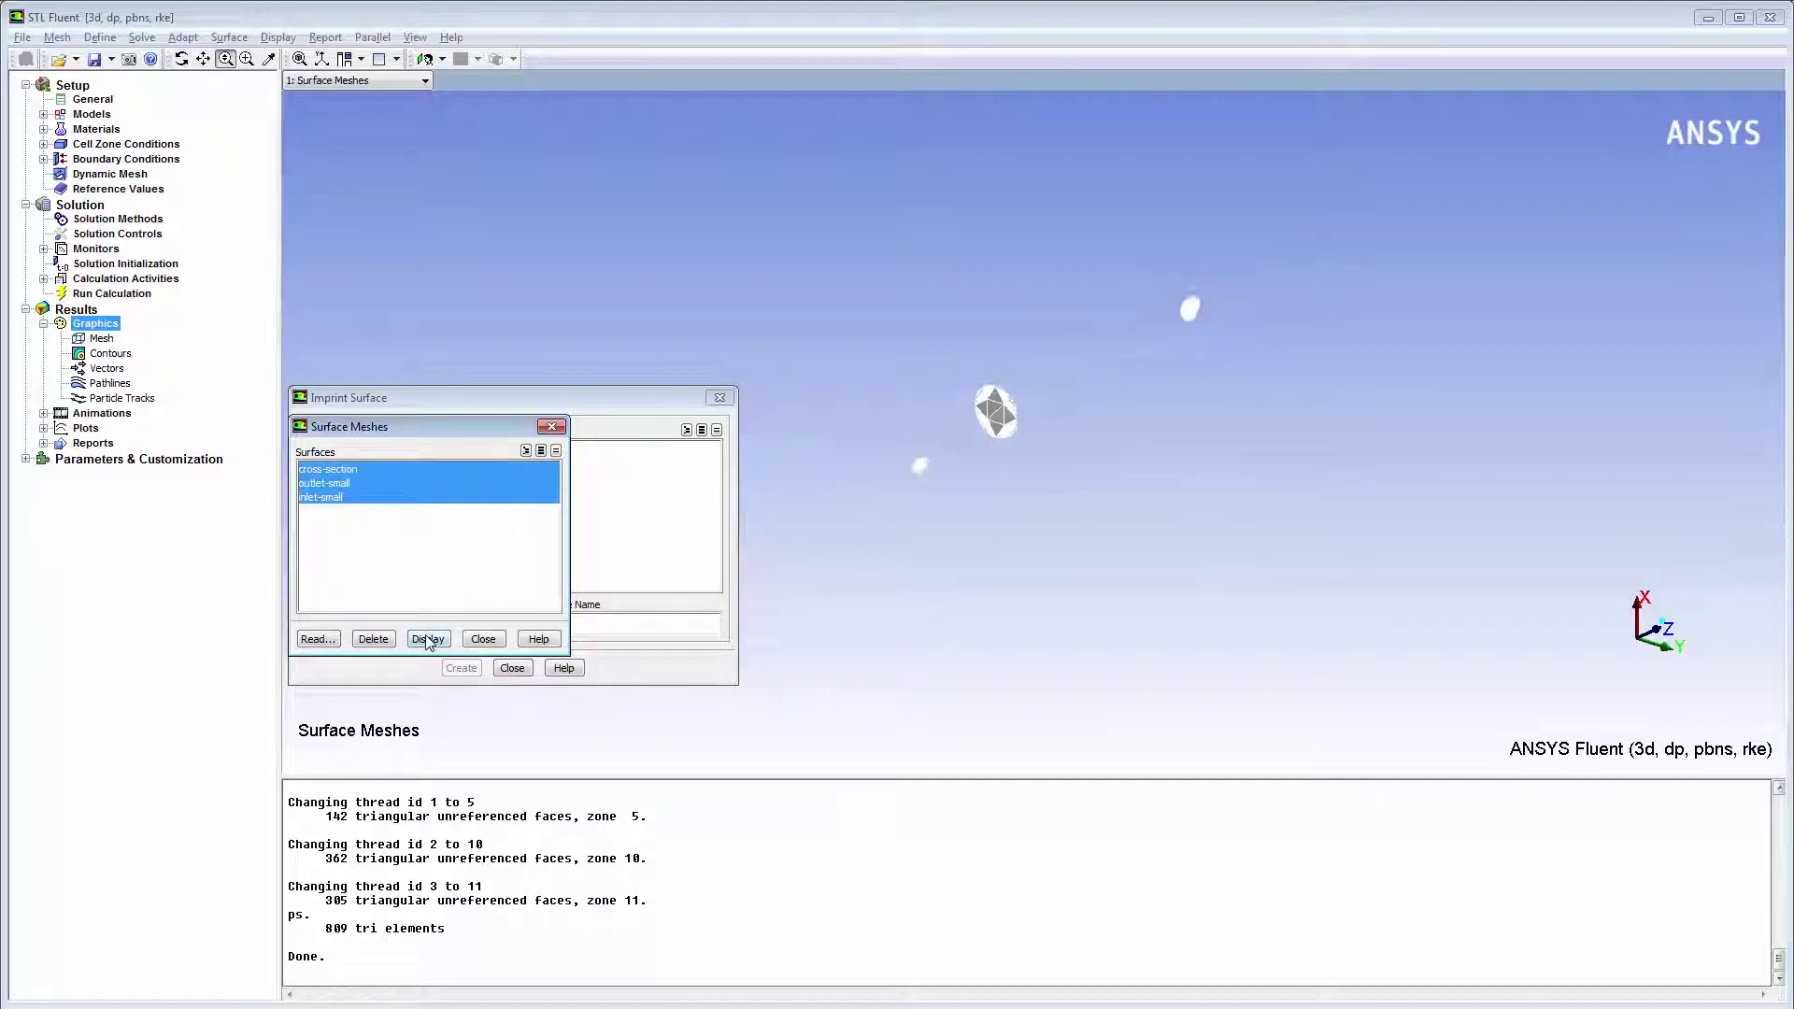
{"action": "left_click", "coordinate": [483, 640]}
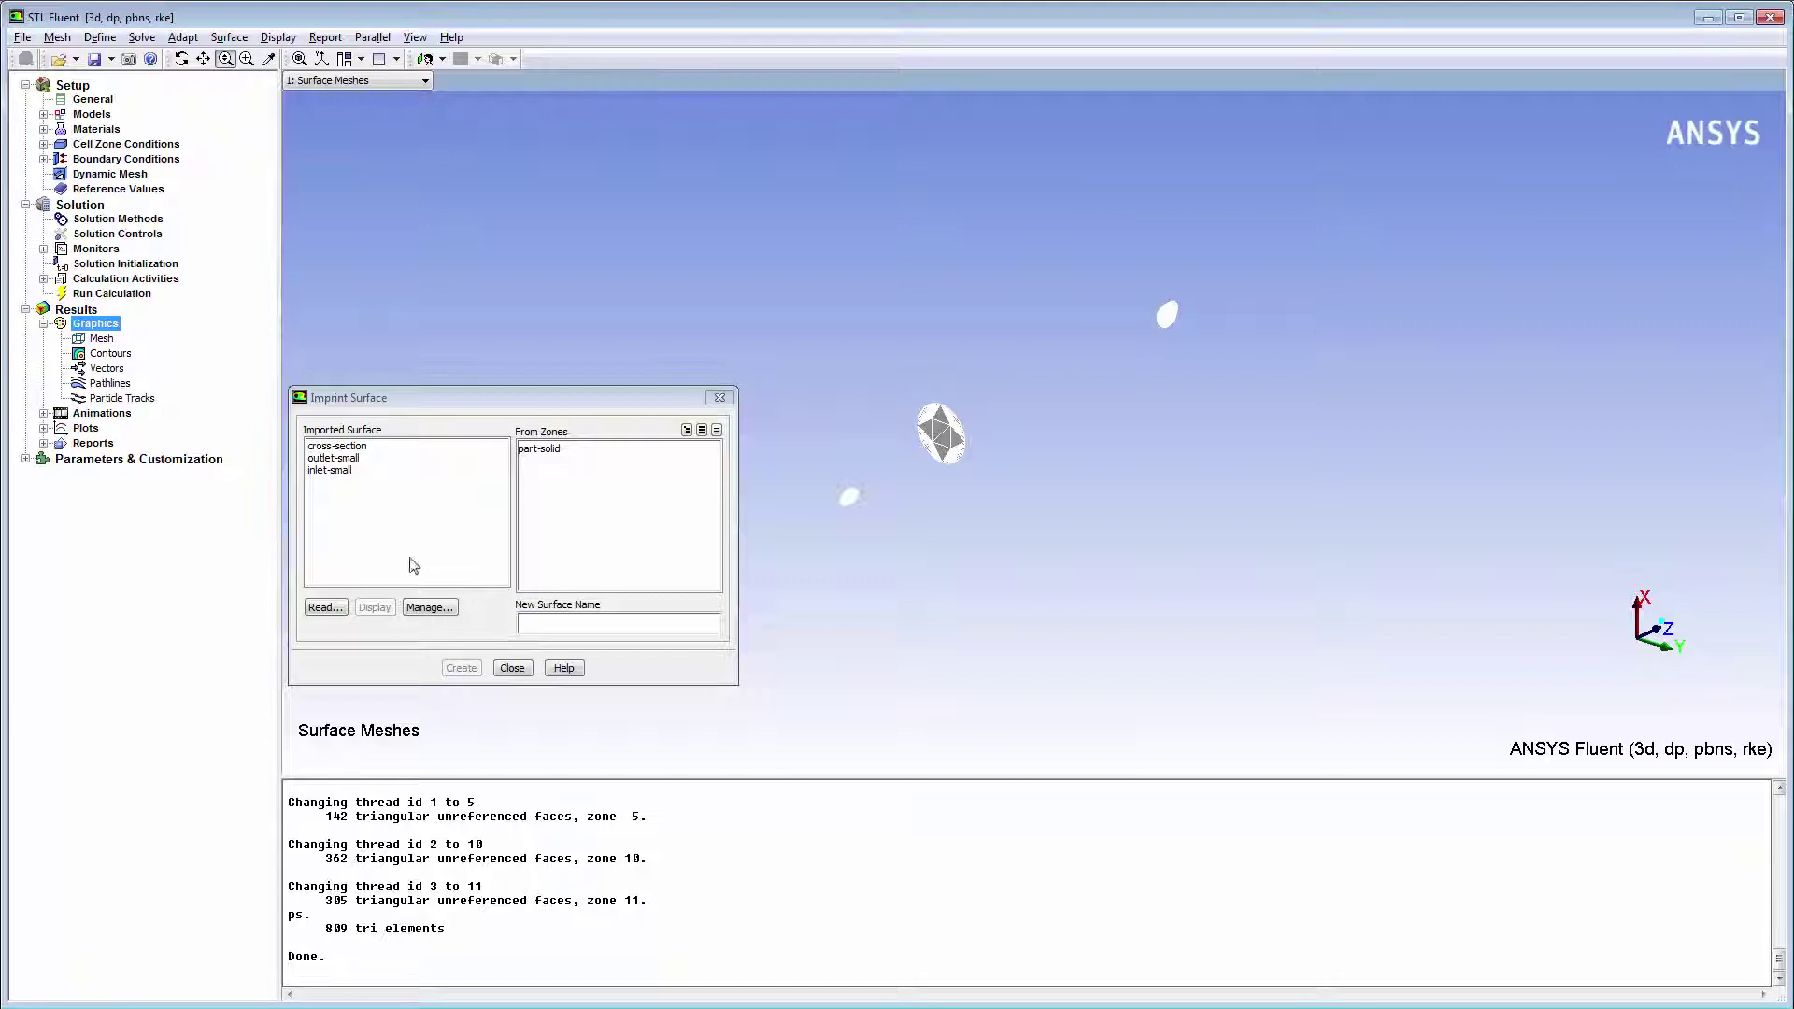
Step: Imprint cross-section into the mesh as cross-section-imprint-8 and pick it in contour settings
{"action": "left_click", "coordinate": [361, 448]}
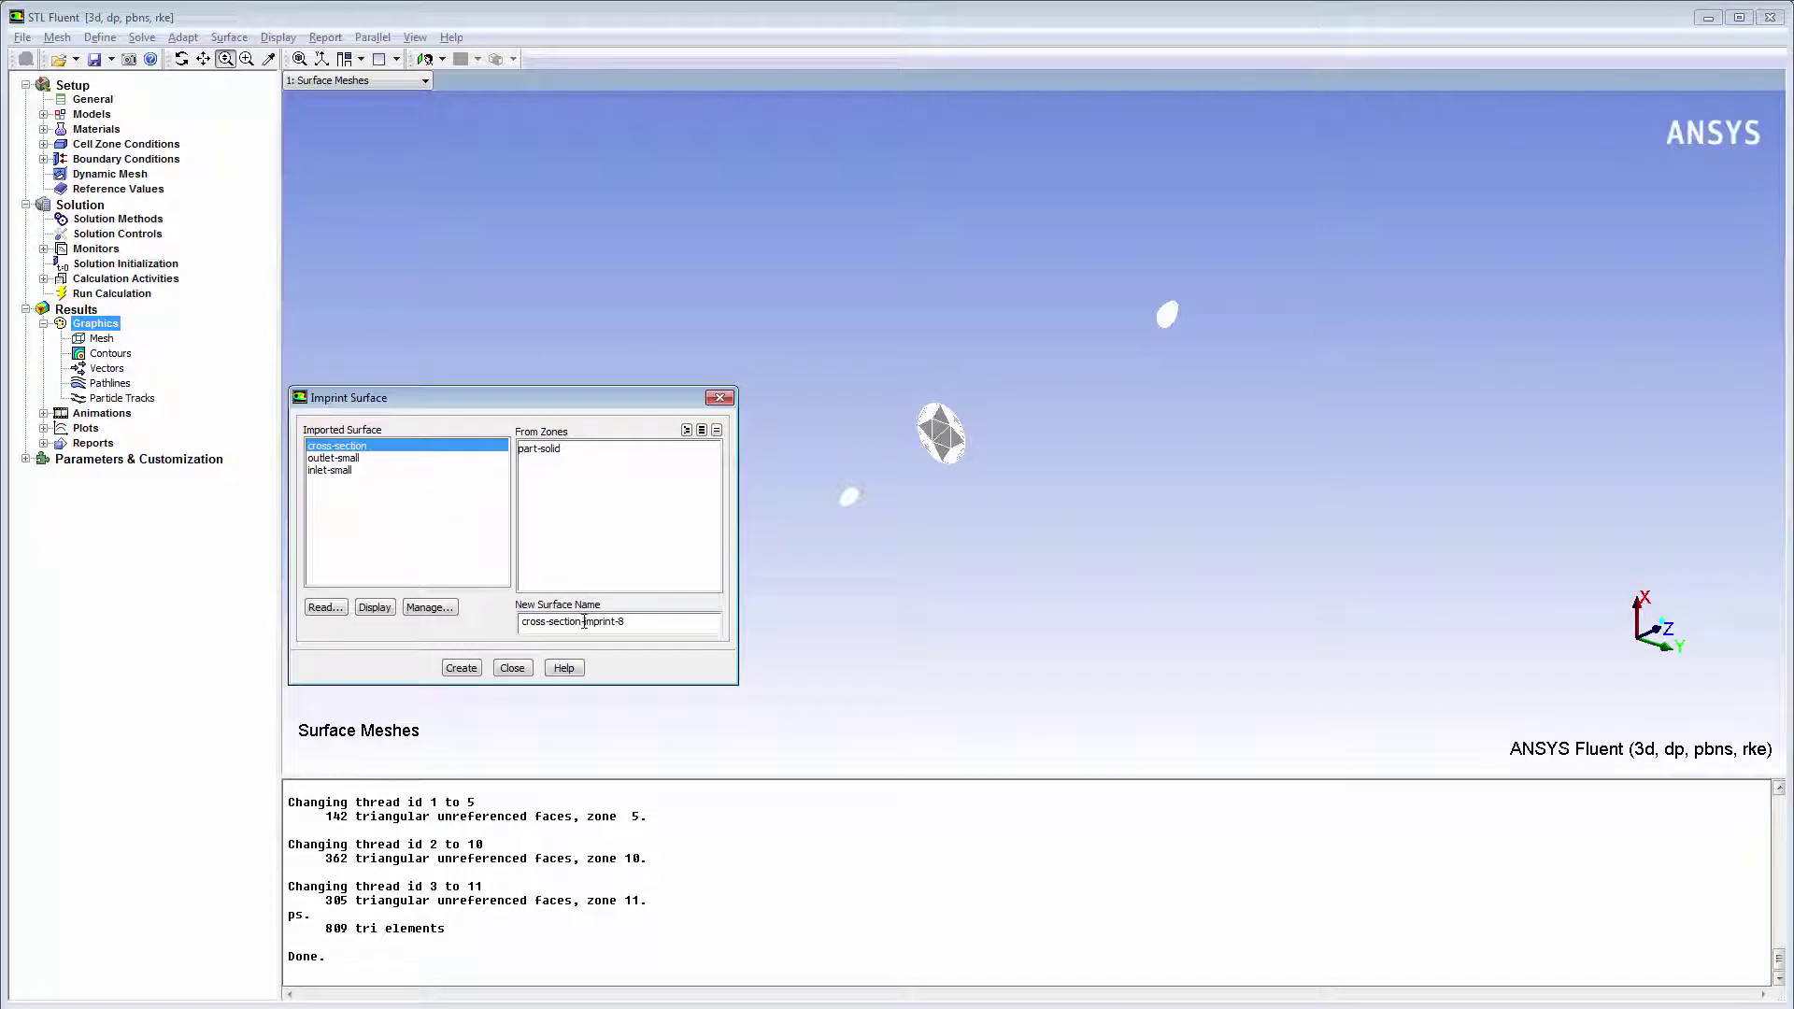
{"action": "left_click_drag", "start_coordinate": [581, 622], "coordinate": [615, 627]}
{"action": "left_click", "coordinate": [462, 667]}
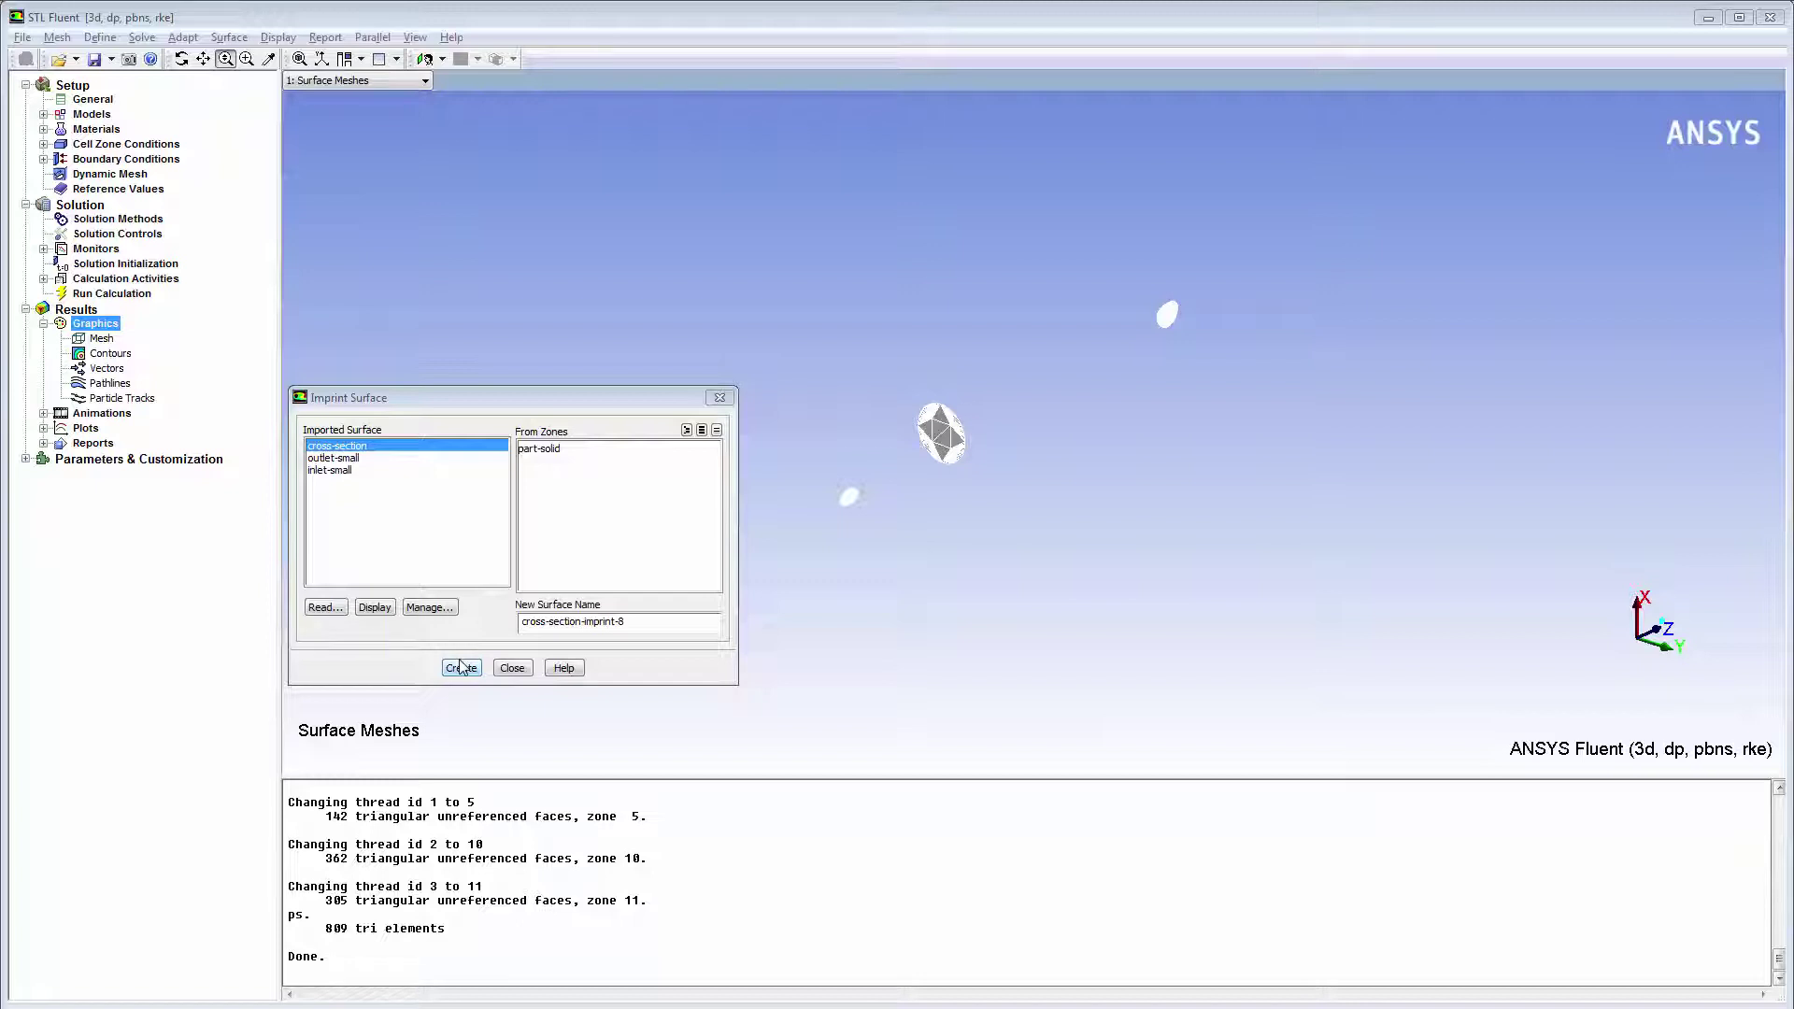
{"action": "left_click", "coordinate": [111, 354]}
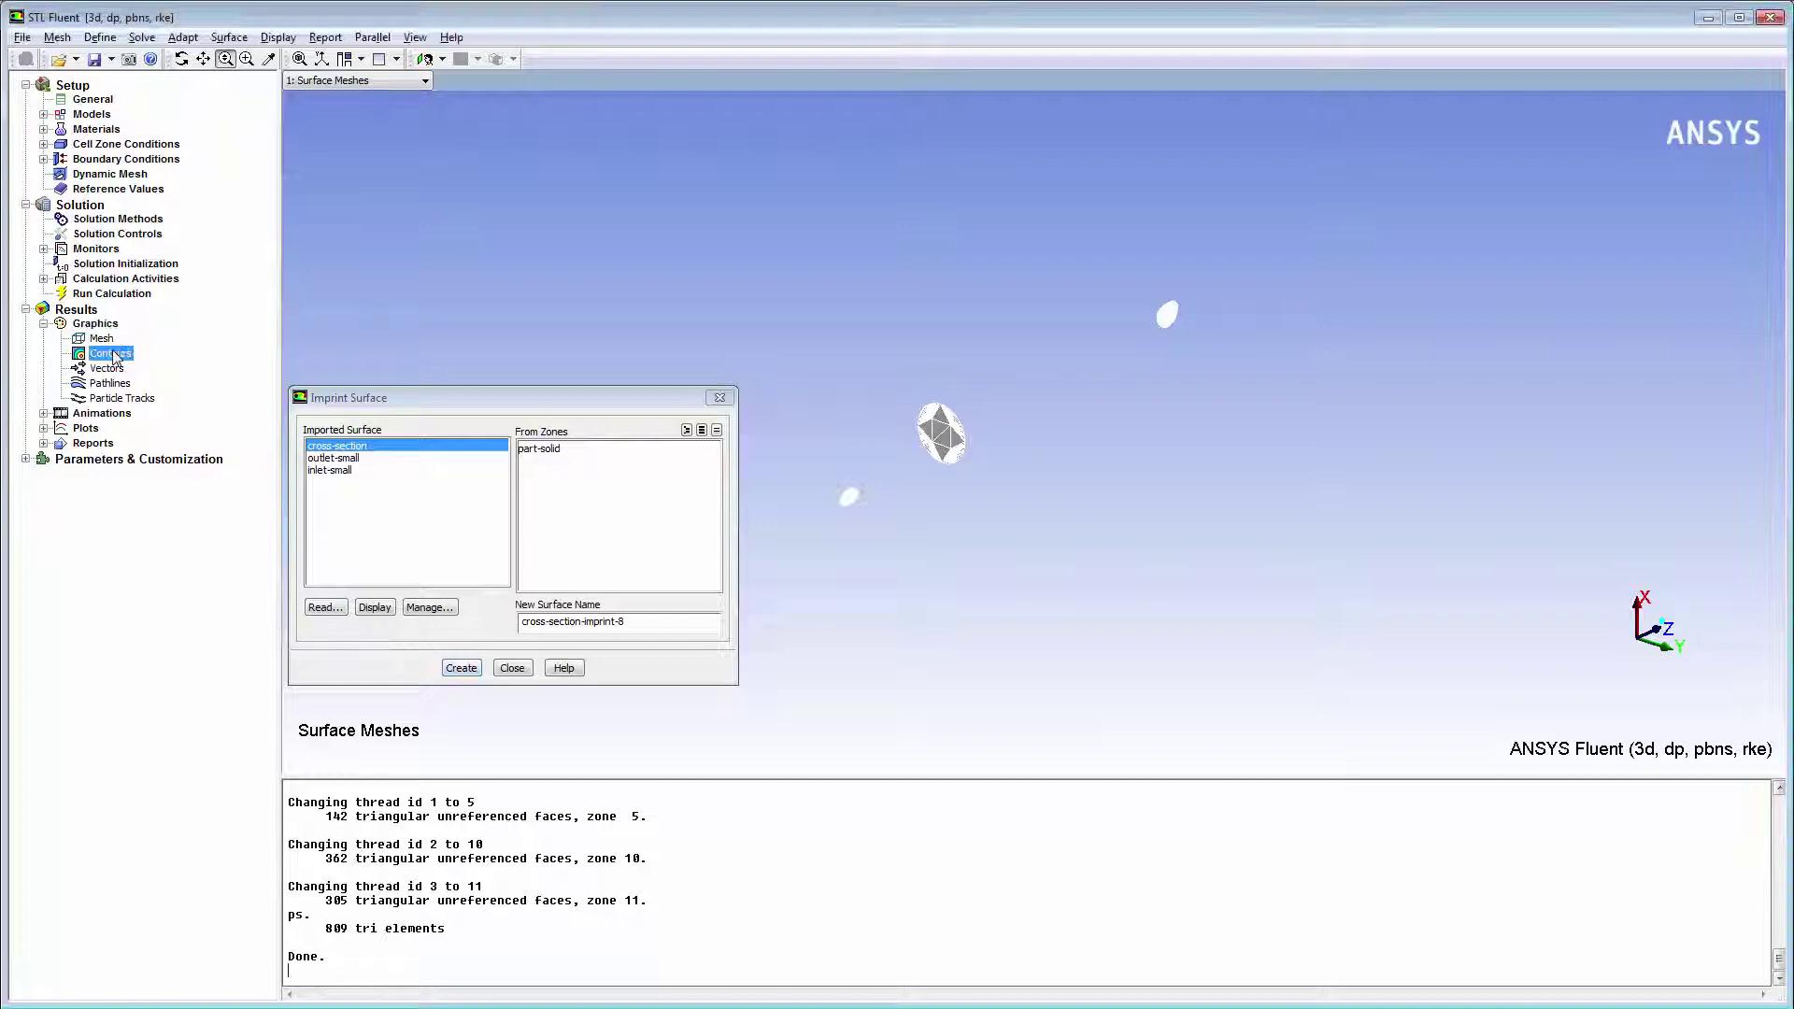
{"action": "double_click", "coordinate": [111, 355]}
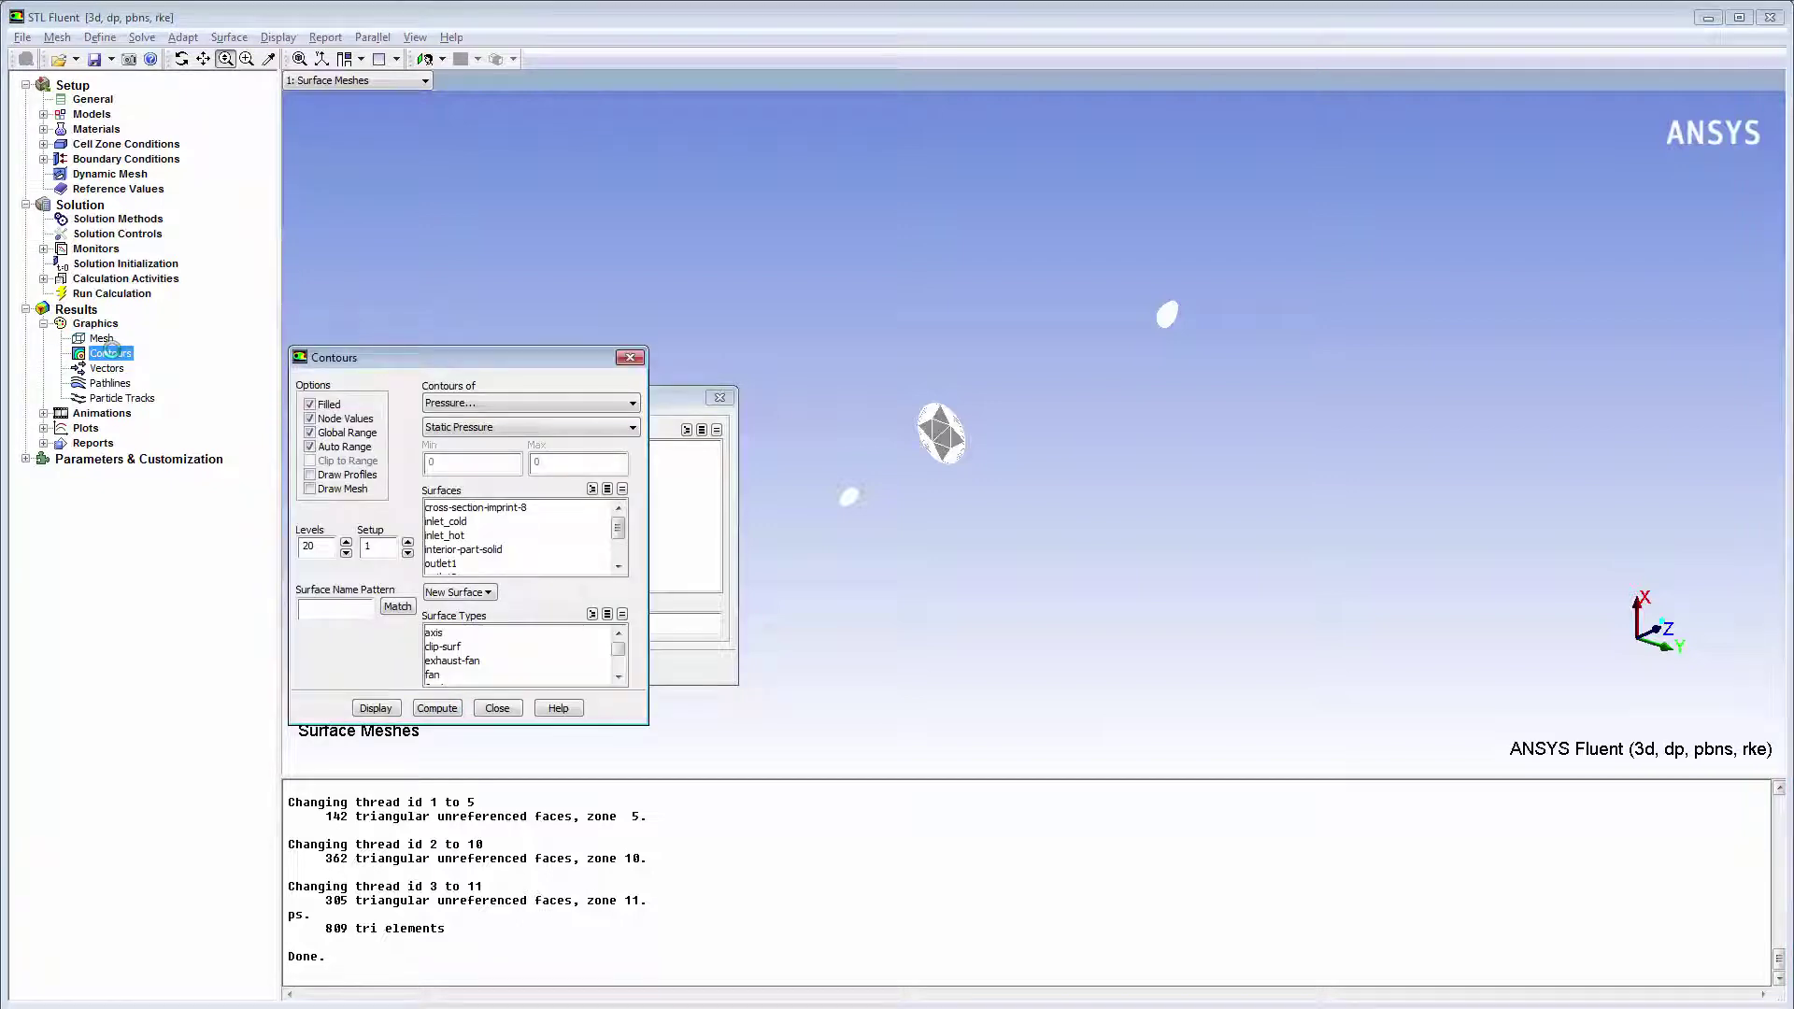
{"action": "left_click", "coordinate": [467, 507]}
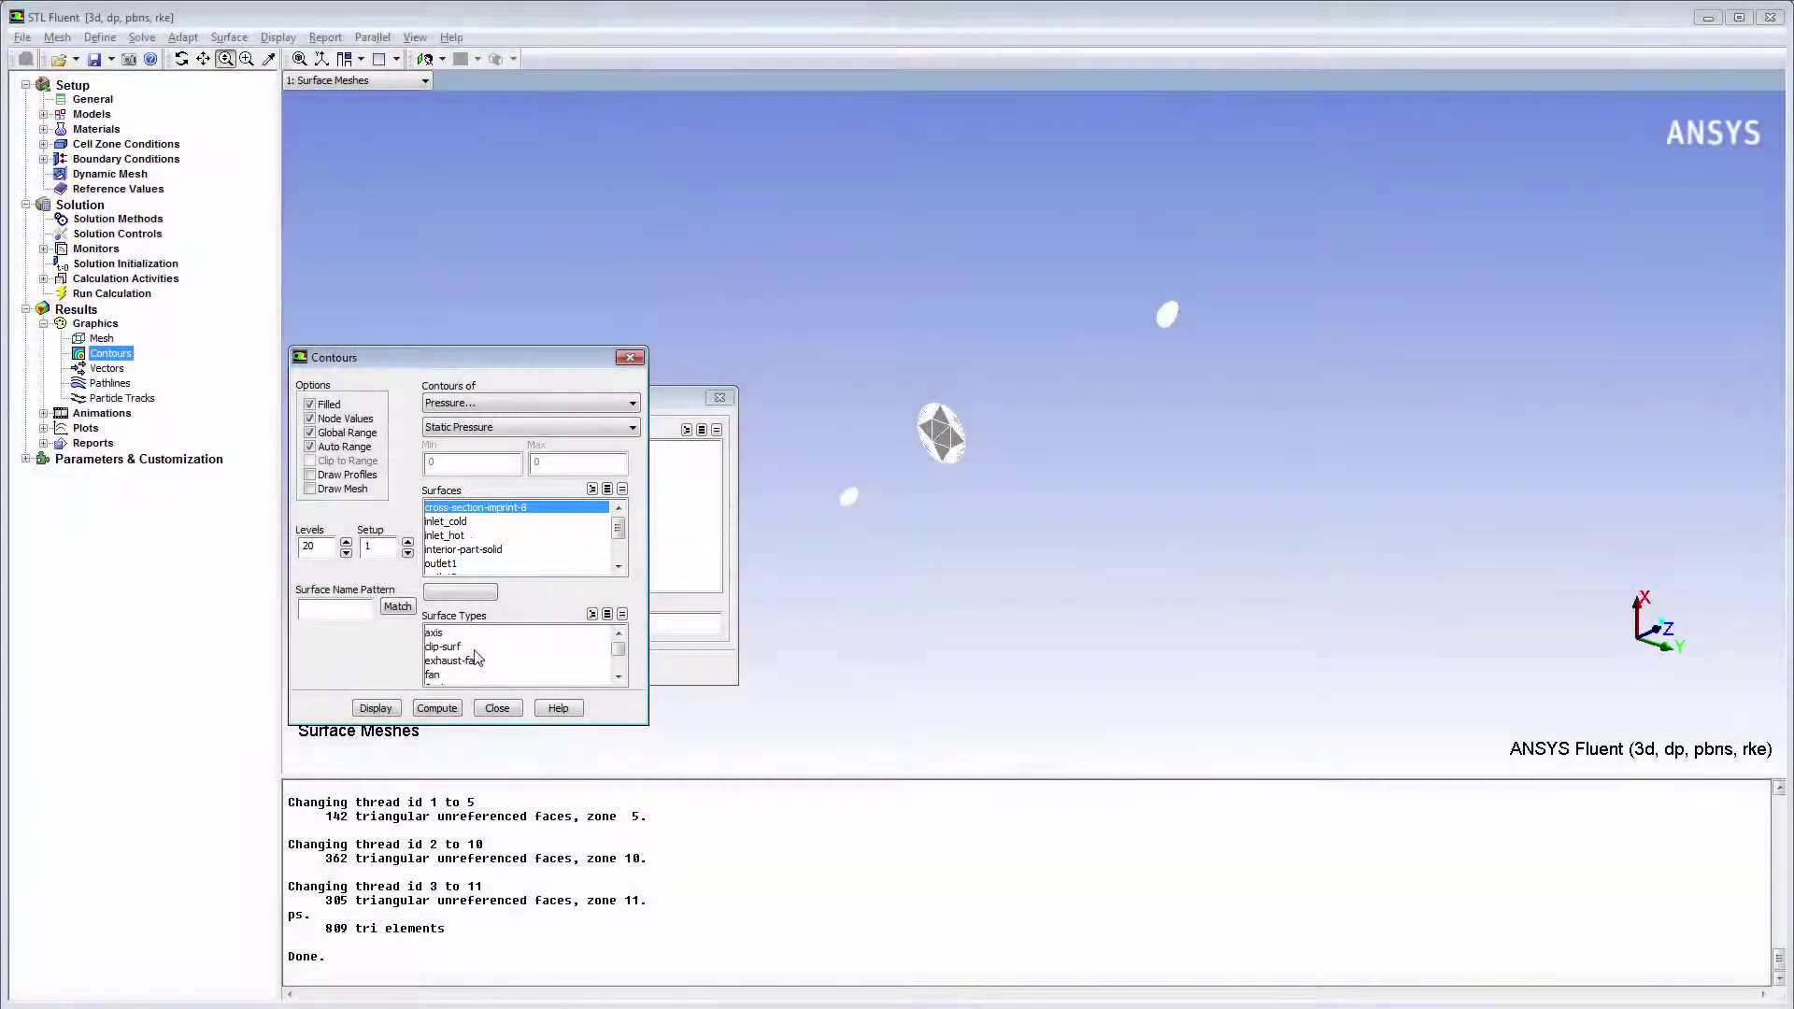
{"action": "left_click", "coordinate": [488, 712]}
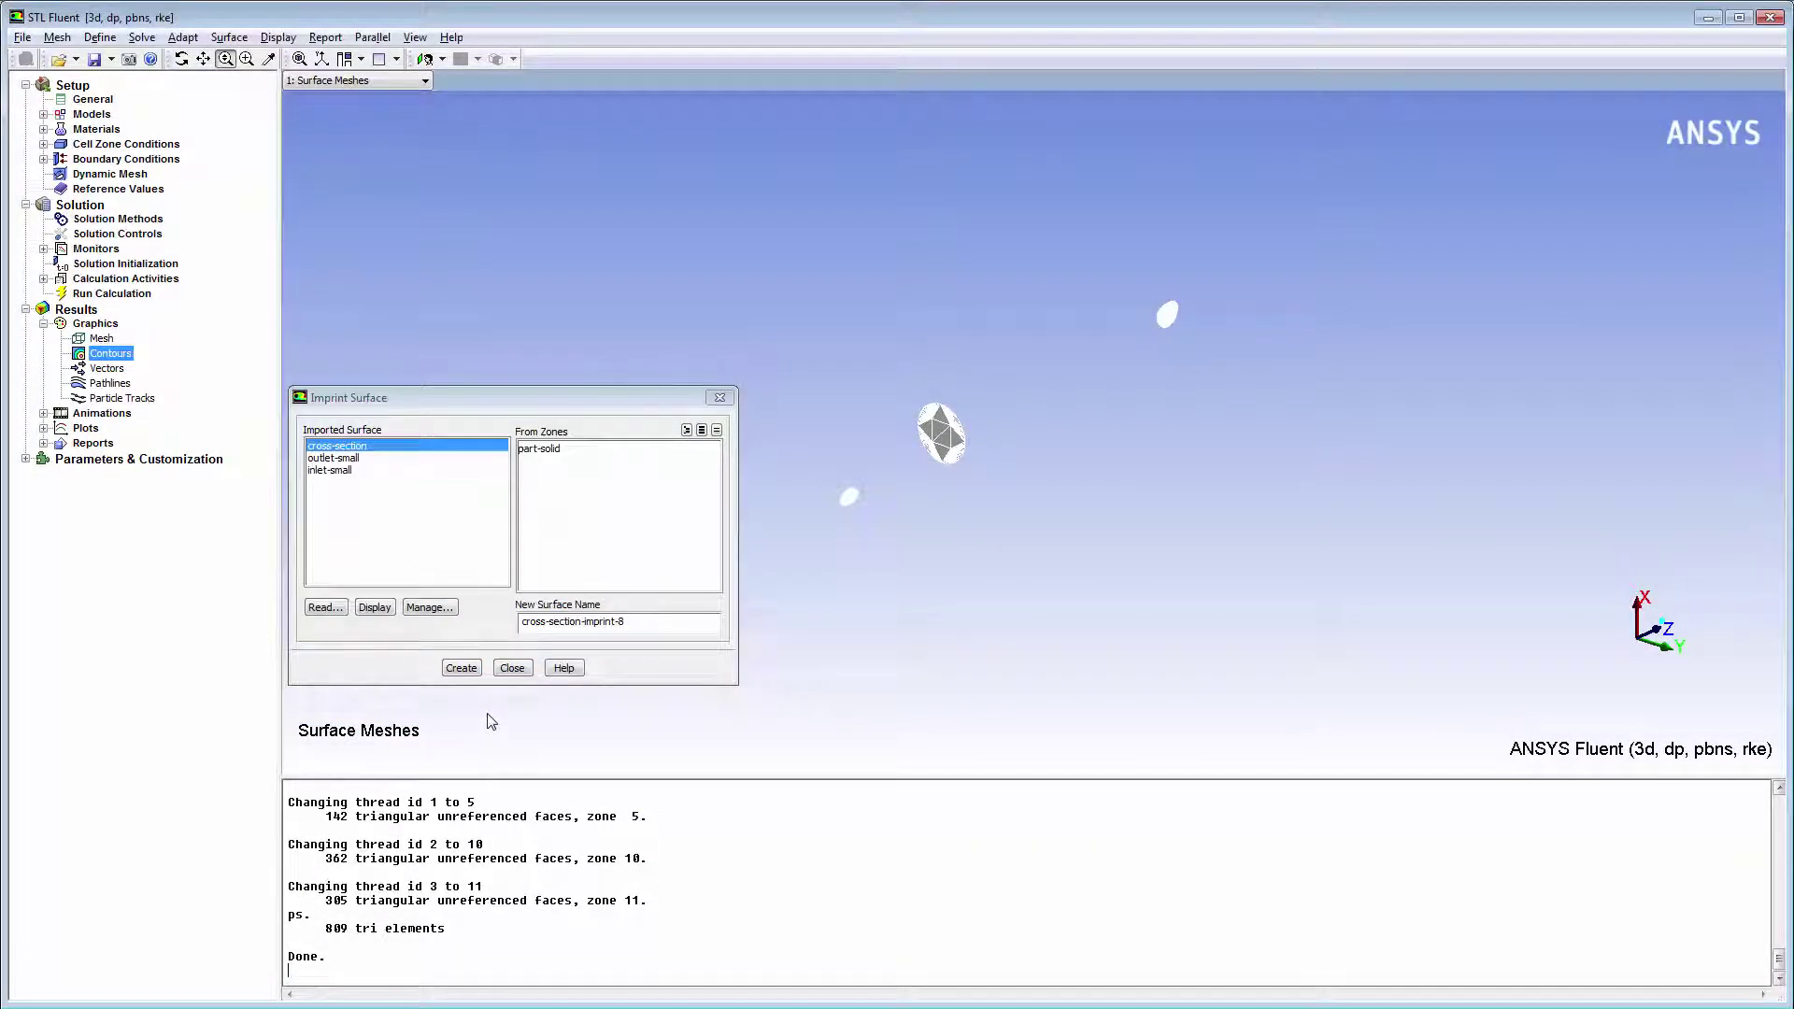
Step: Imprint the outlet-small and inlet-small STL surfaces, then close the Imprint window
{"action": "left_click", "coordinate": [350, 458]}
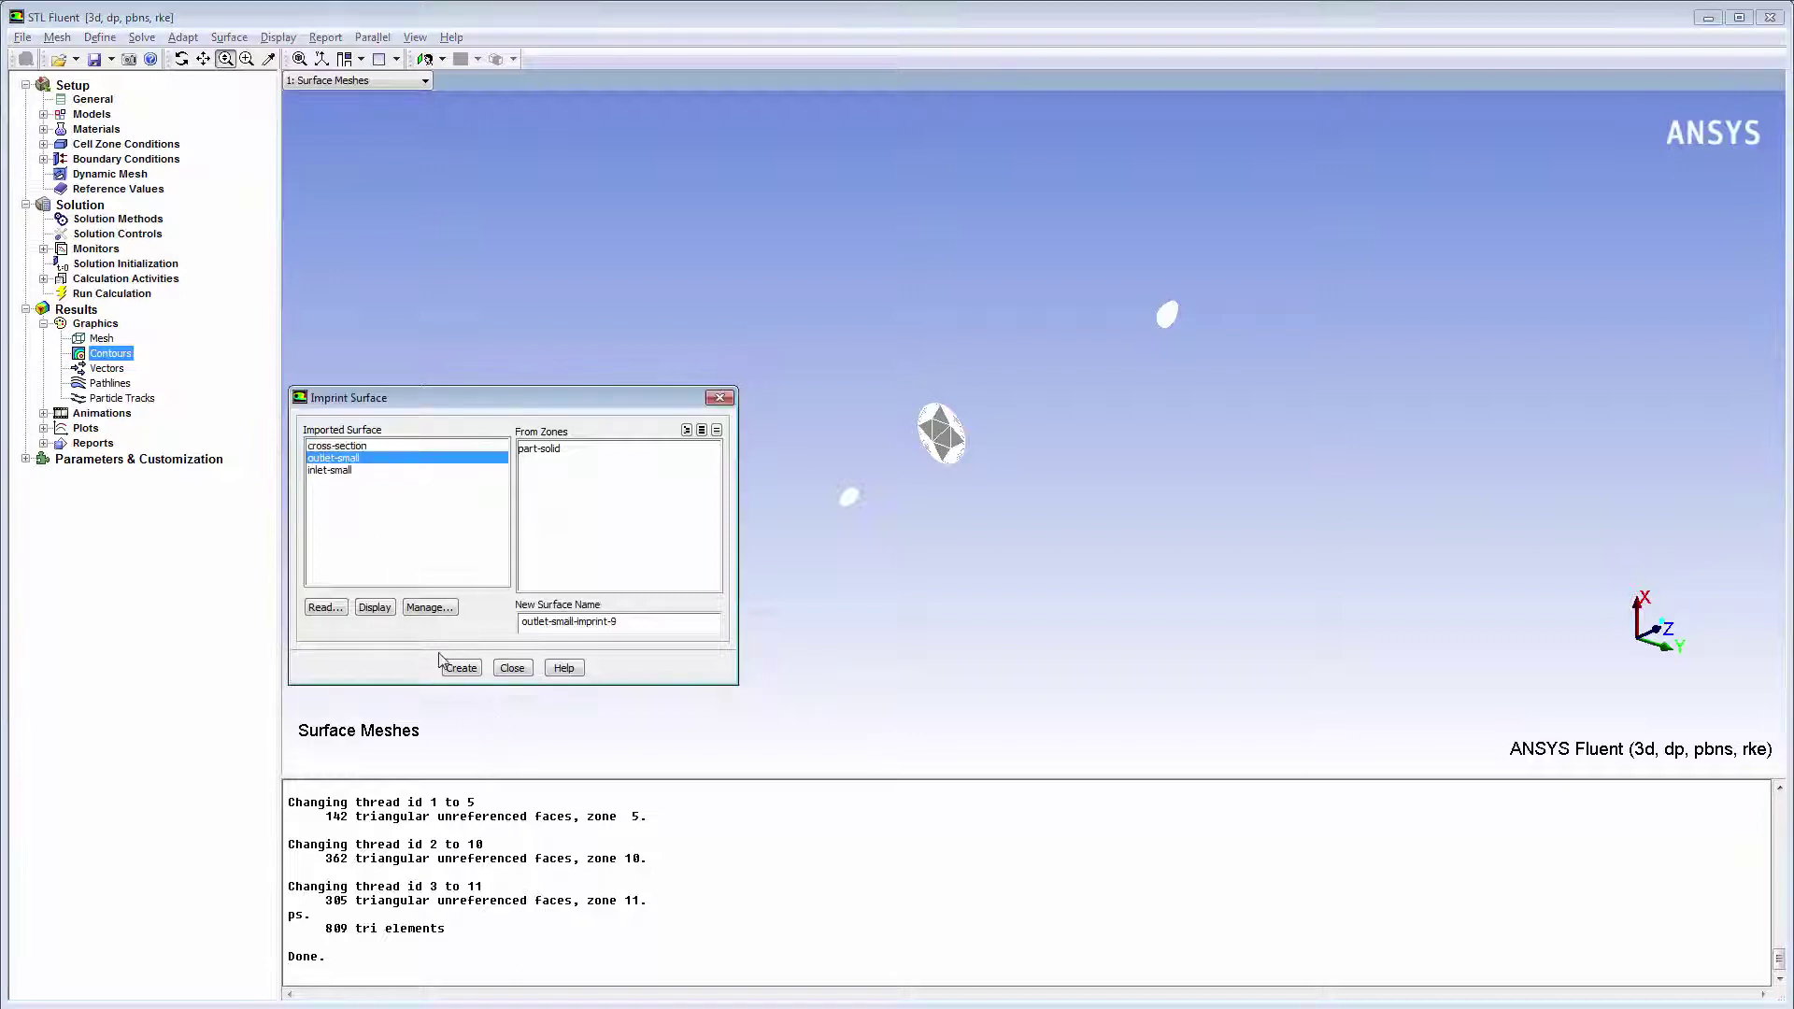
{"action": "left_click", "coordinate": [344, 471]}
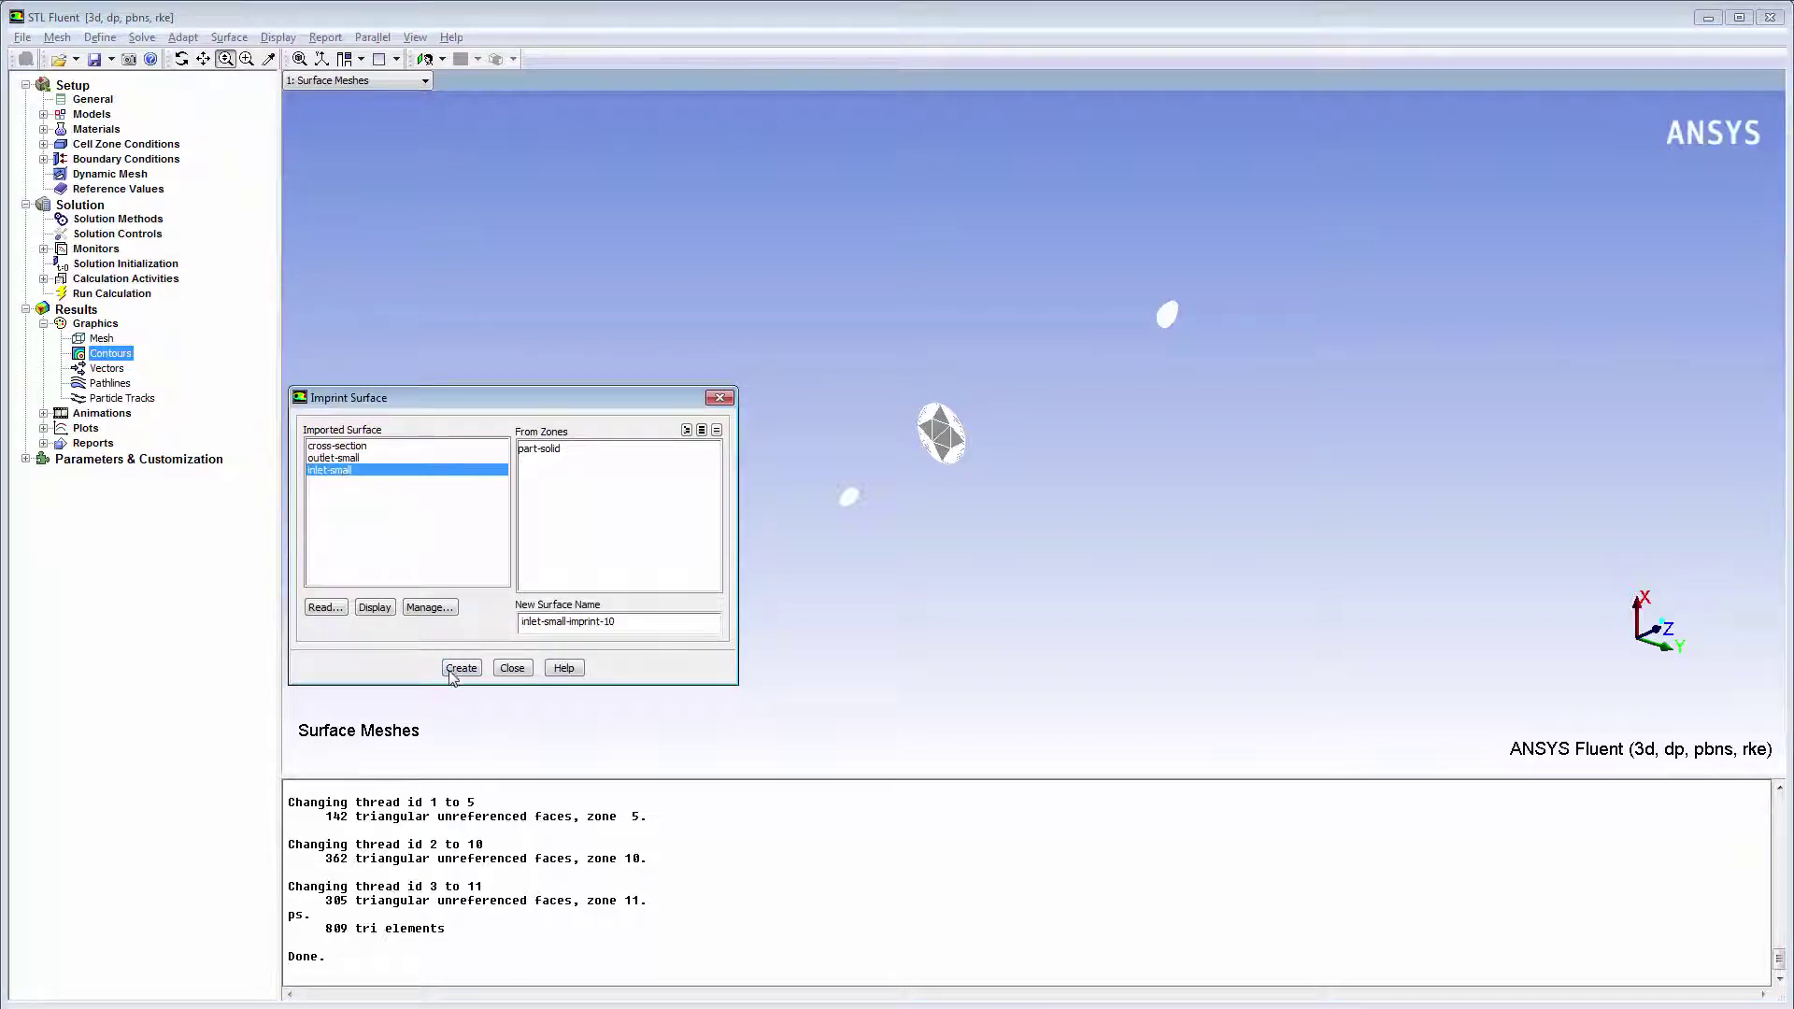
{"action": "left_click", "coordinate": [511, 668]}
Step: Draw temperature contours on cross-section-imprint-8 and zoom in on the cross-section
{"action": "double_click", "coordinate": [112, 355]}
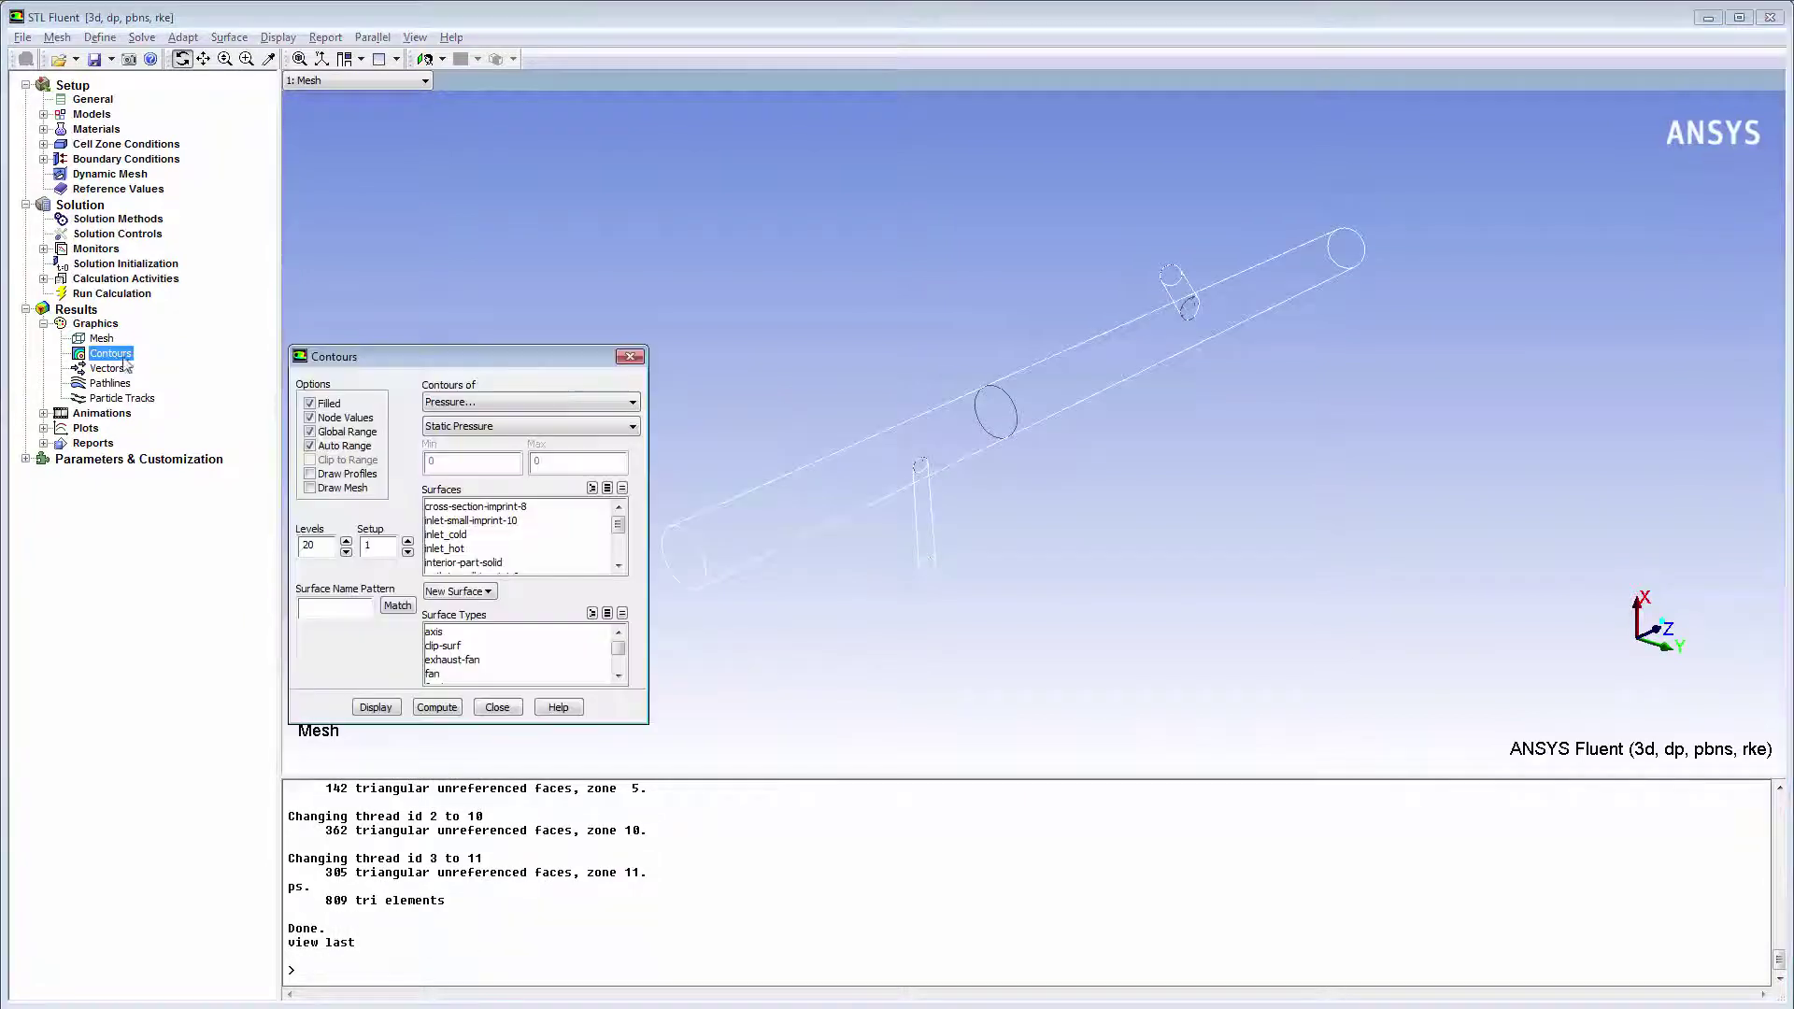
{"action": "left_click", "coordinate": [454, 404]}
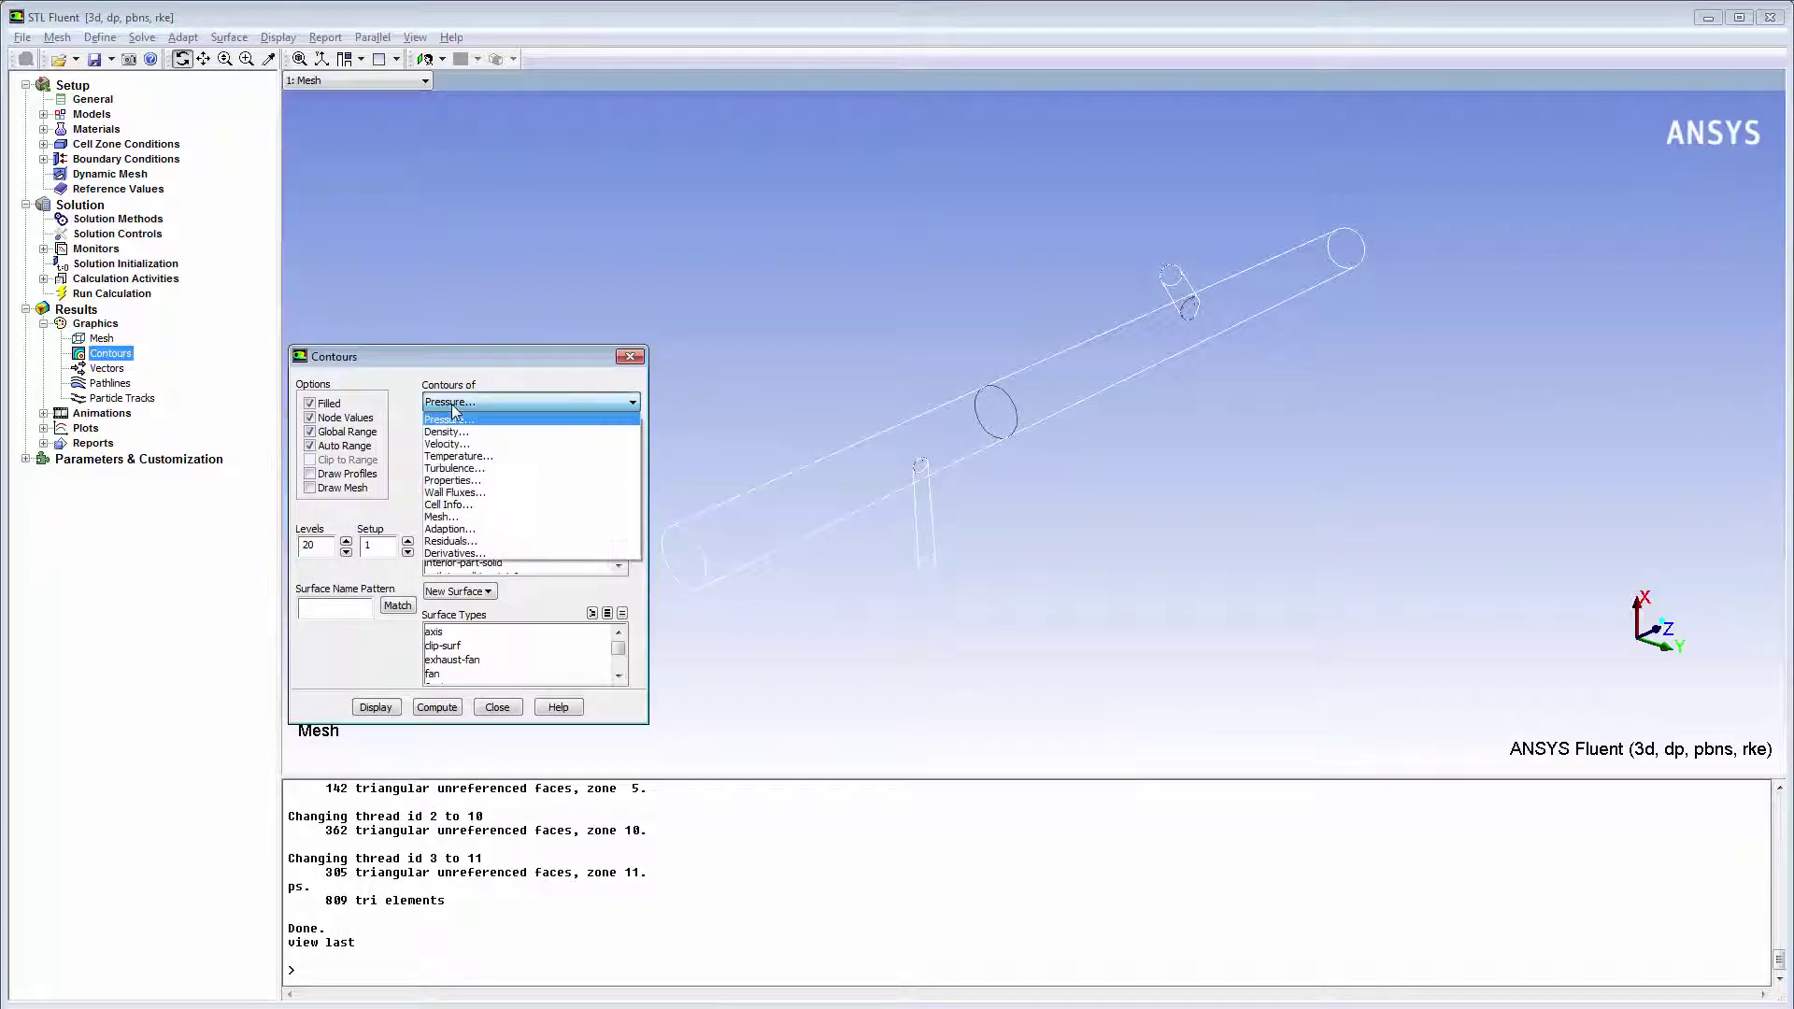
{"action": "left_click", "coordinate": [458, 456]}
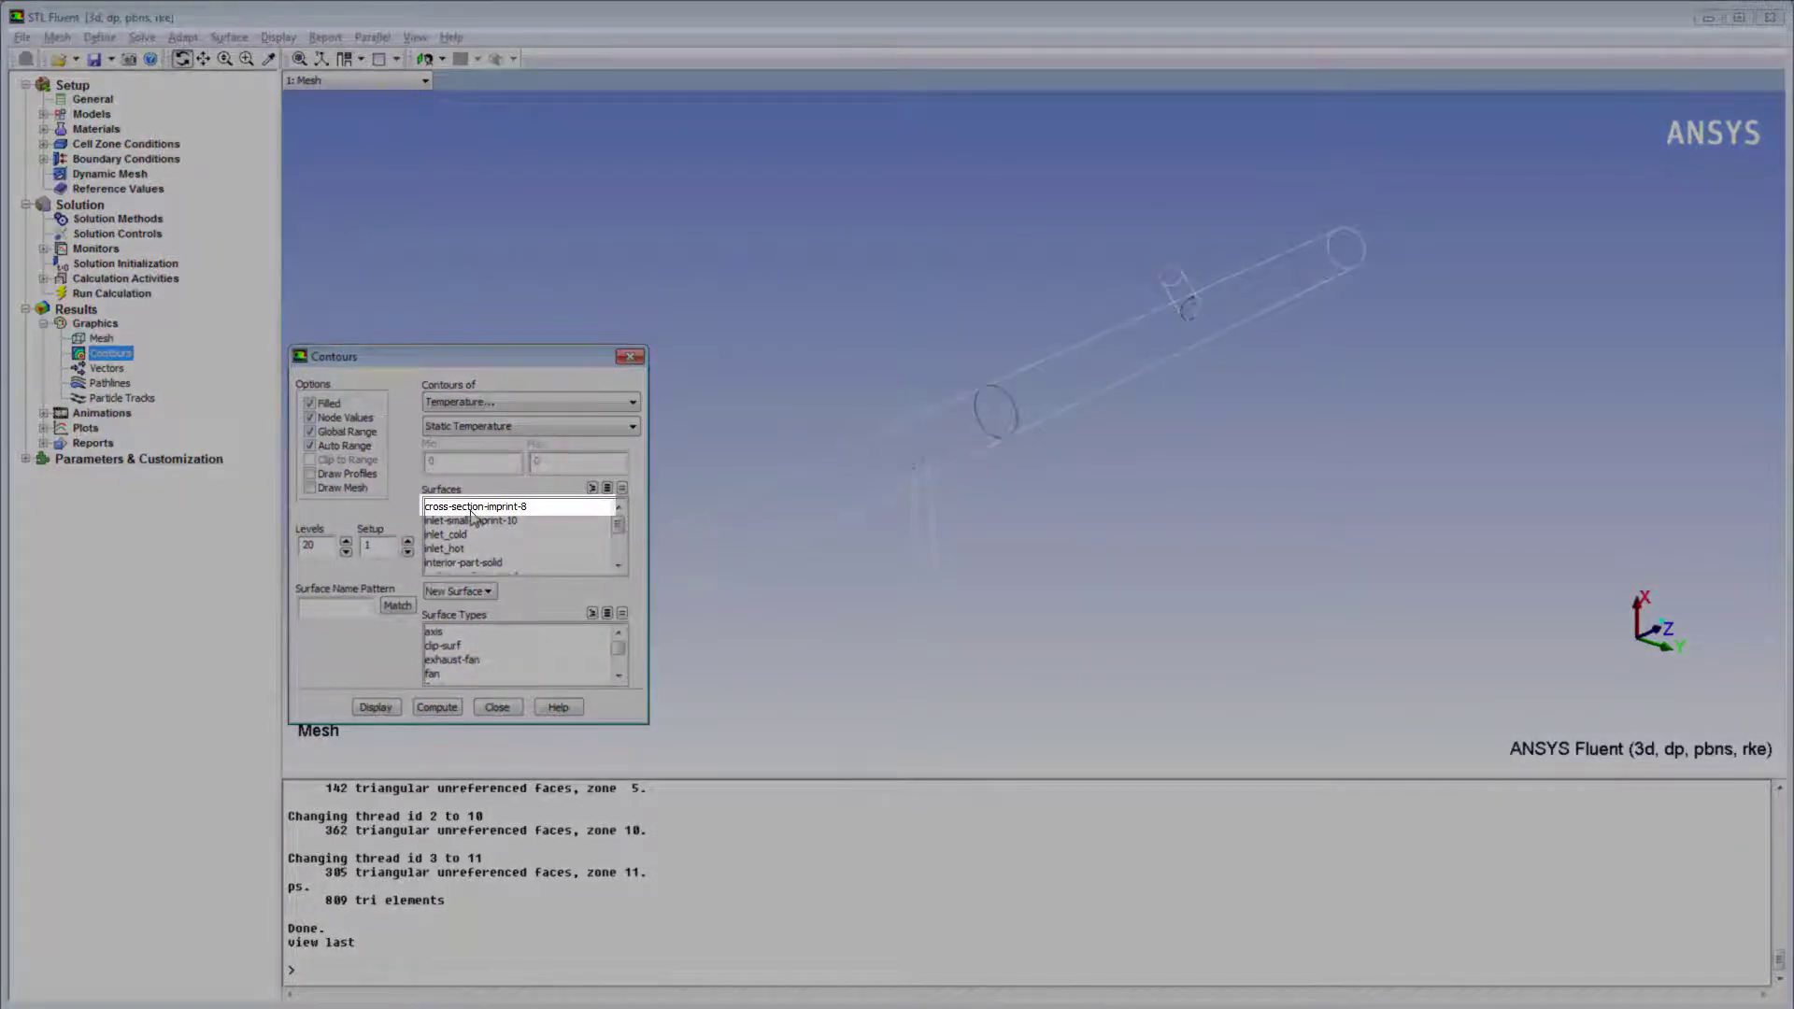
{"action": "left_click", "coordinate": [472, 507]}
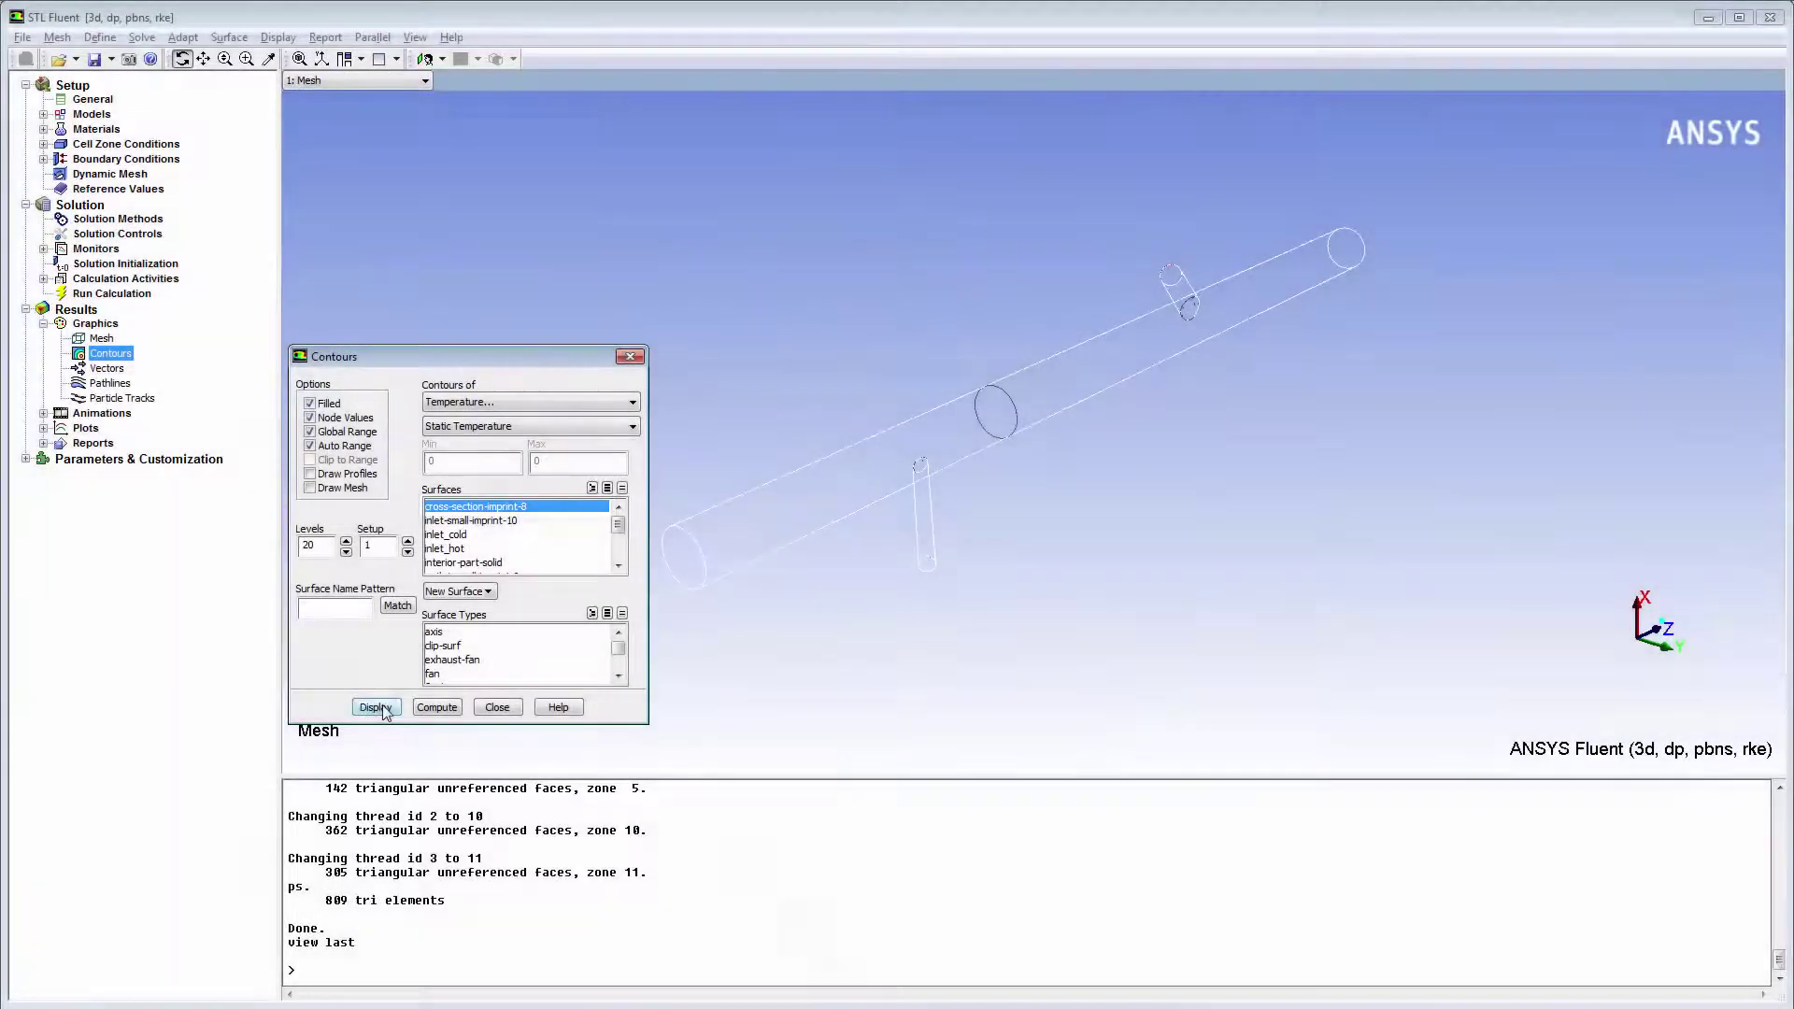
{"action": "left_click", "coordinate": [377, 708]}
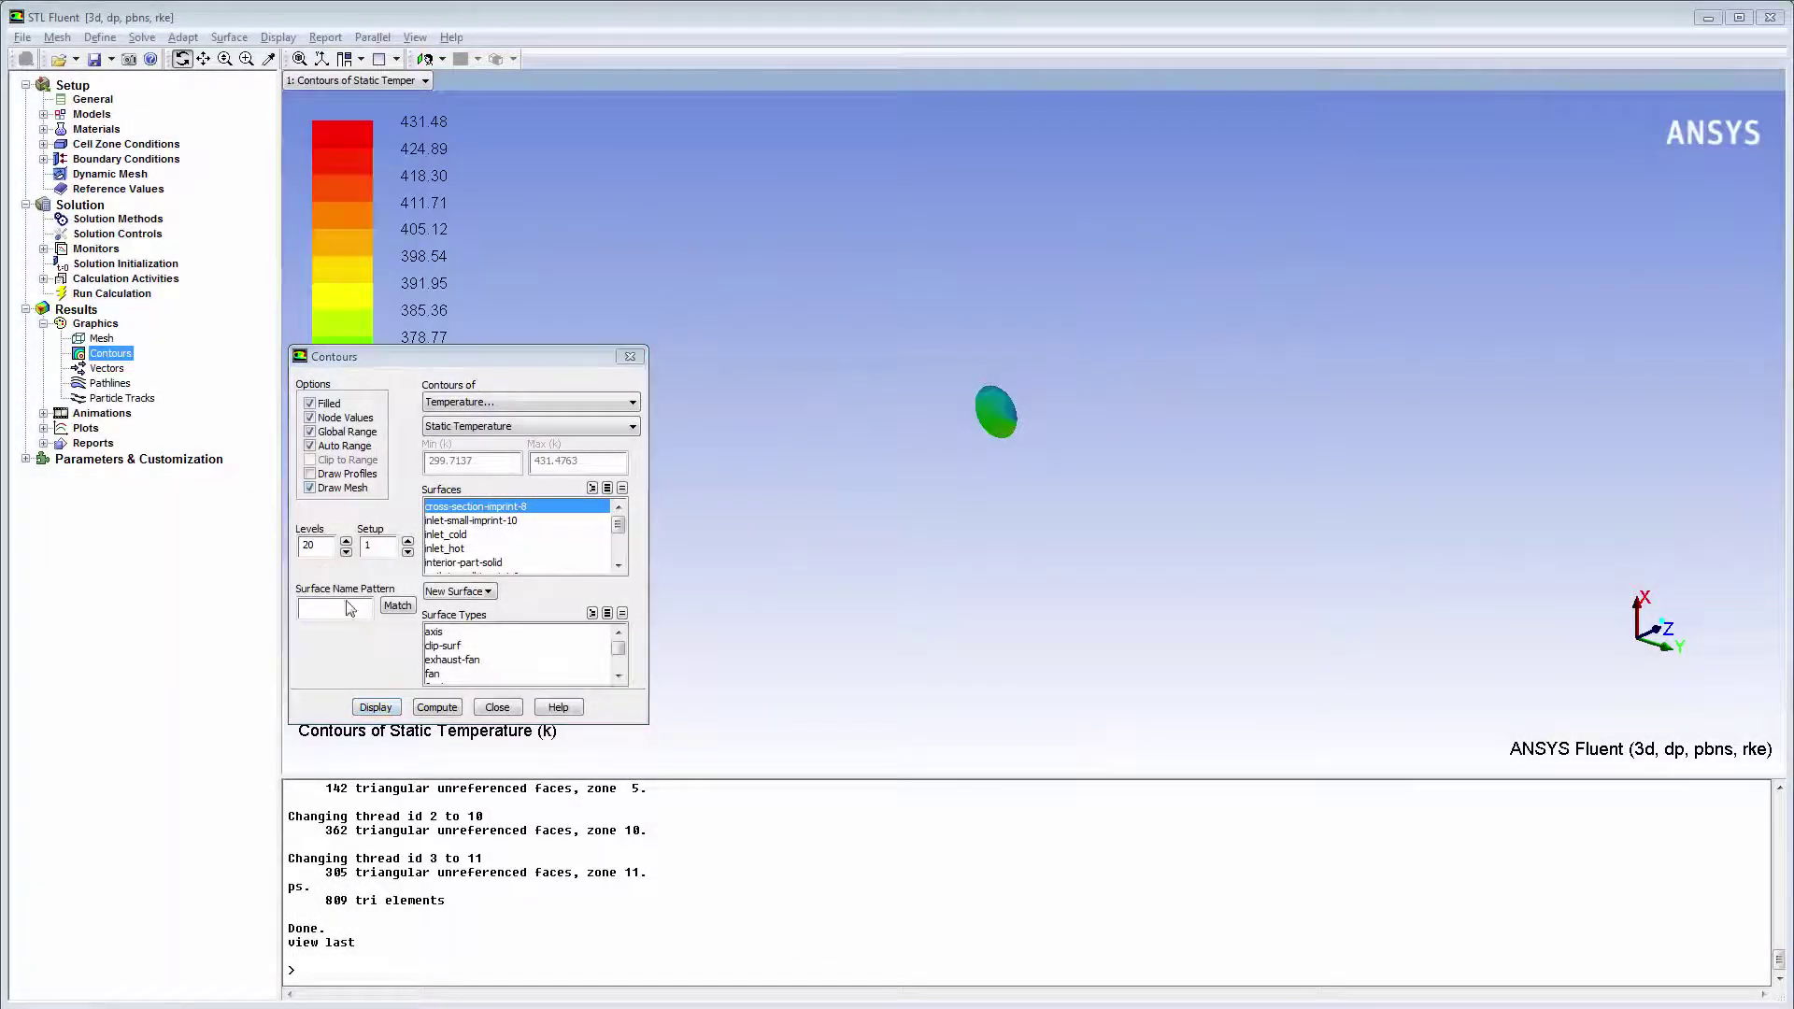
{"action": "middle_click_drag", "start_coordinate": [946, 361], "coordinate": [1045, 457]}
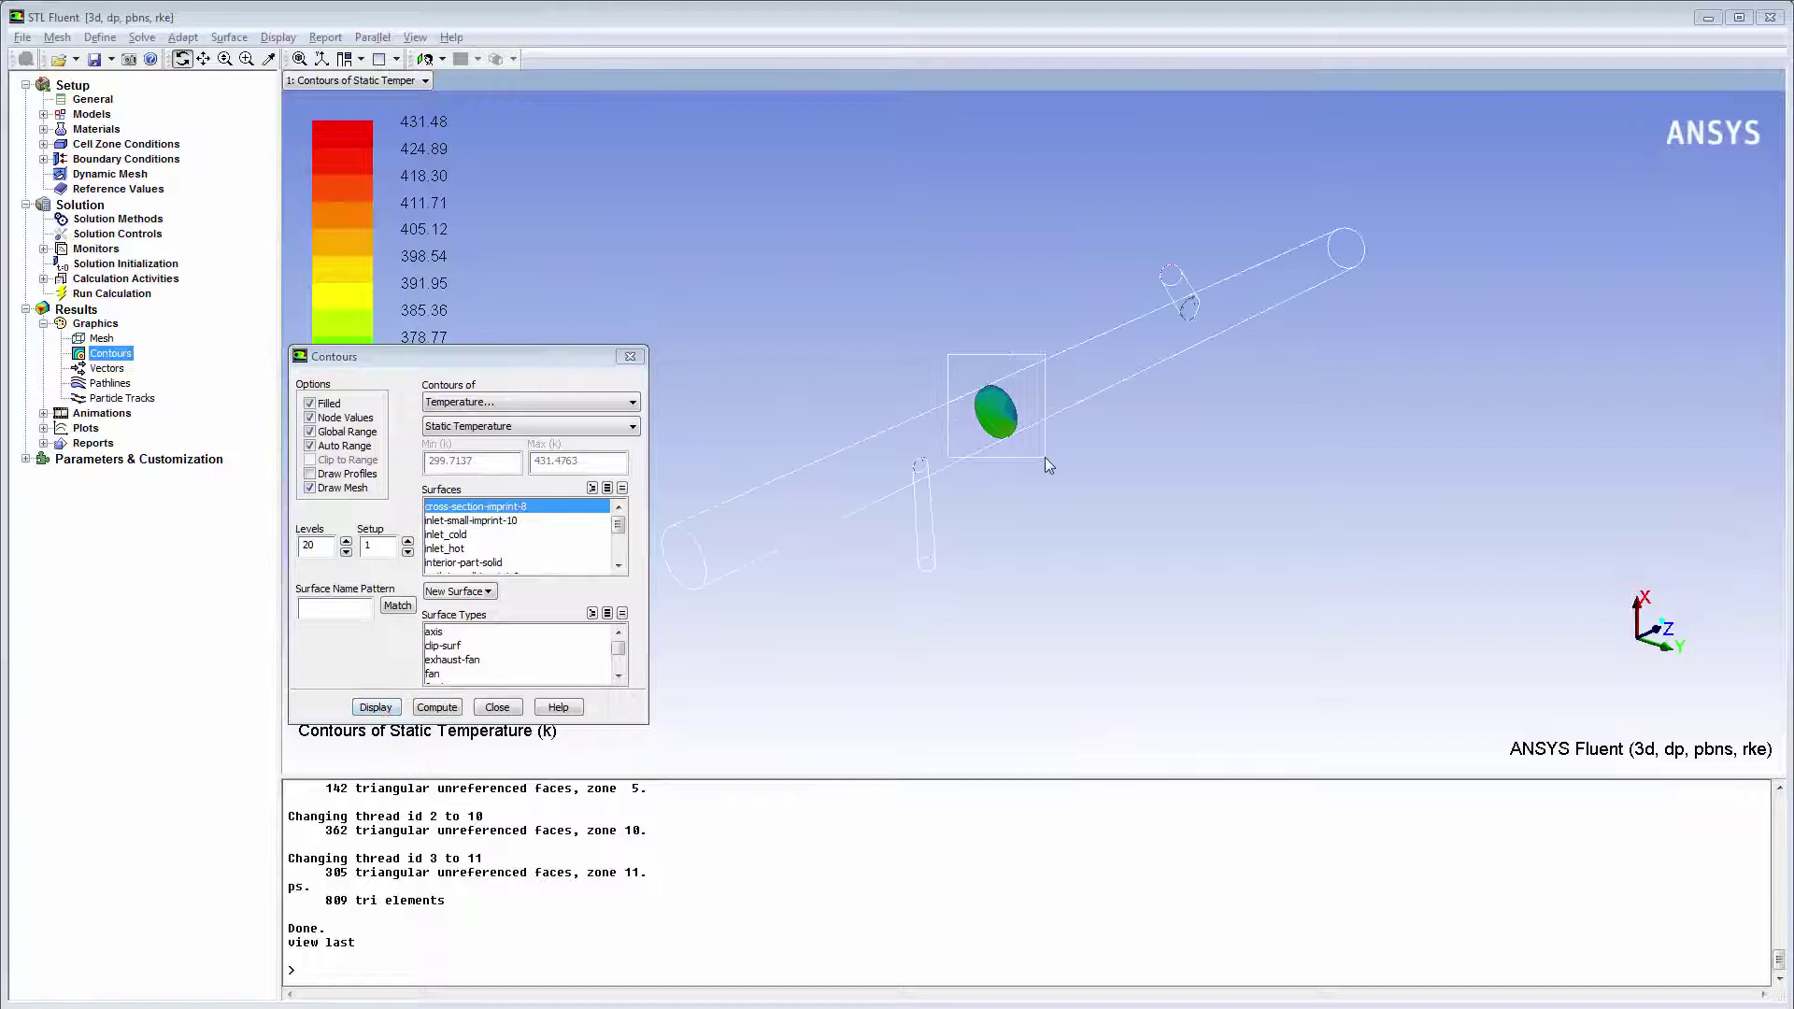
Step: Redraw the temperature contours on plane-cross-sect instead of the imprinted cross-section
{"action": "left_click", "coordinate": [622, 488]}
{"action": "left_click", "coordinate": [617, 566]}
{"action": "left_click", "coordinate": [617, 565]}
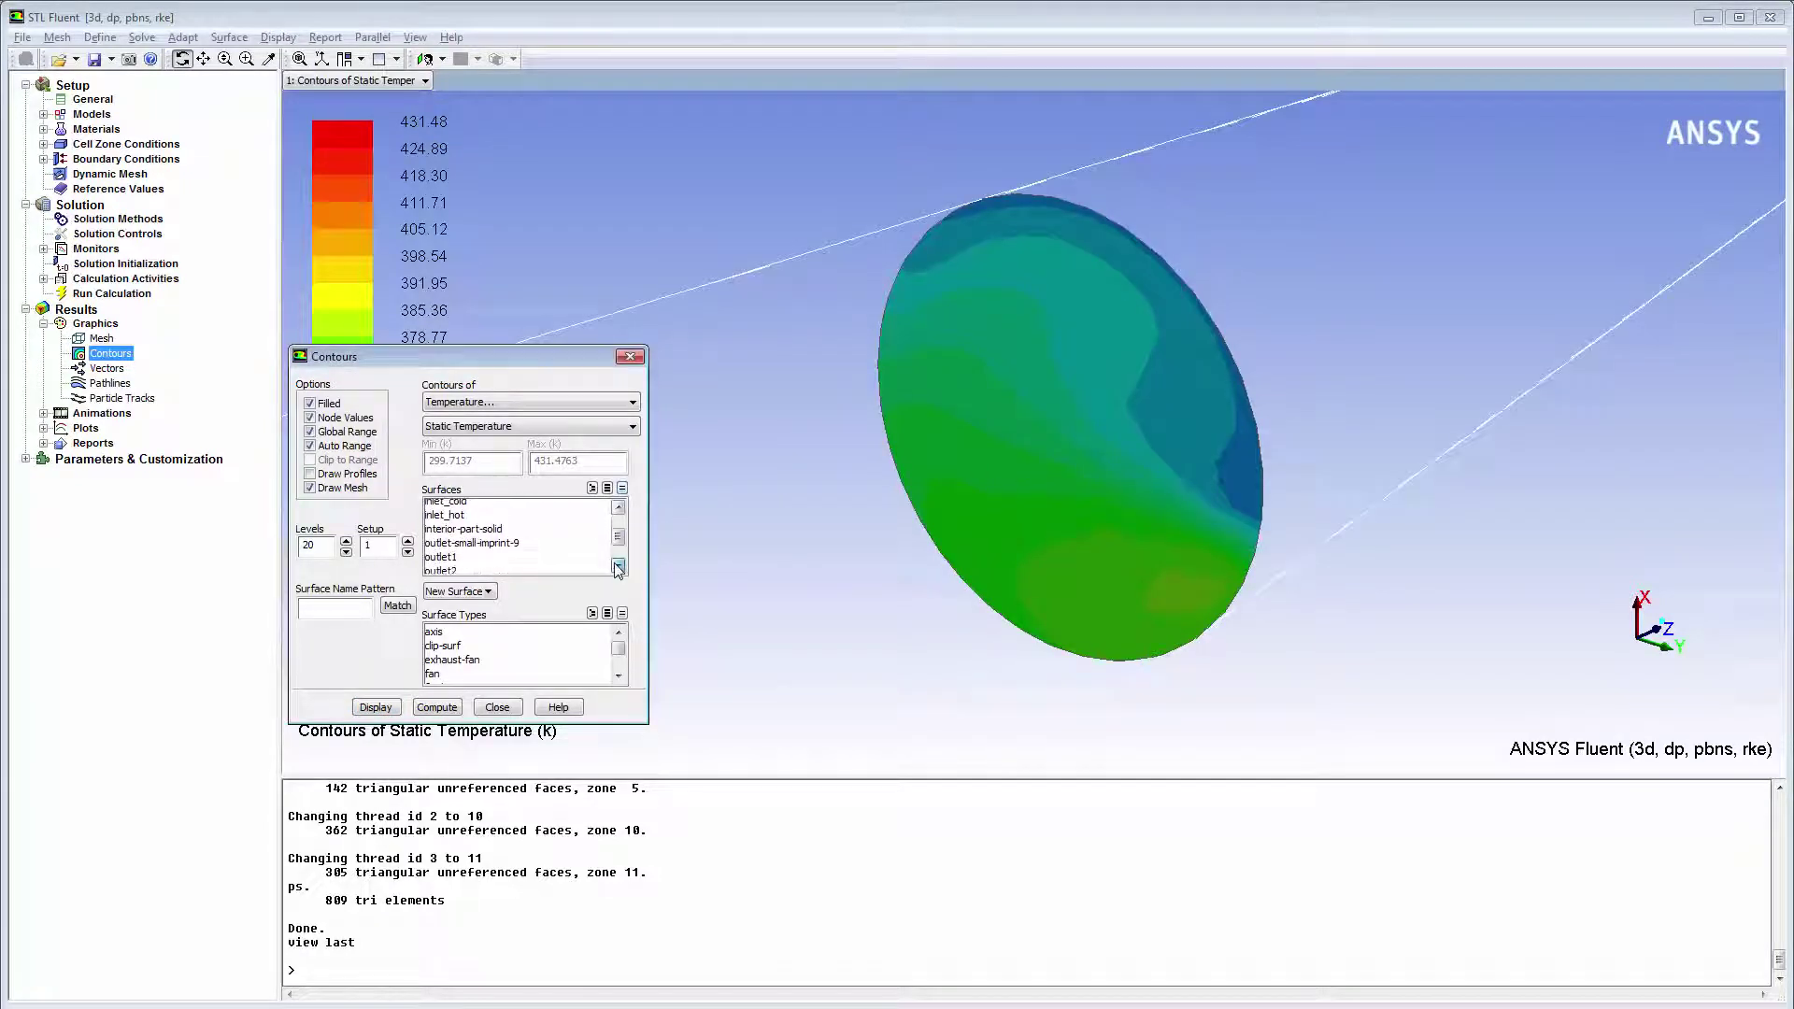
{"action": "left_click", "coordinate": [617, 565]}
{"action": "left_click", "coordinate": [617, 565]}
{"action": "left_click", "coordinate": [617, 565]}
{"action": "left_click", "coordinate": [617, 565]}
{"action": "left_click", "coordinate": [486, 536]}
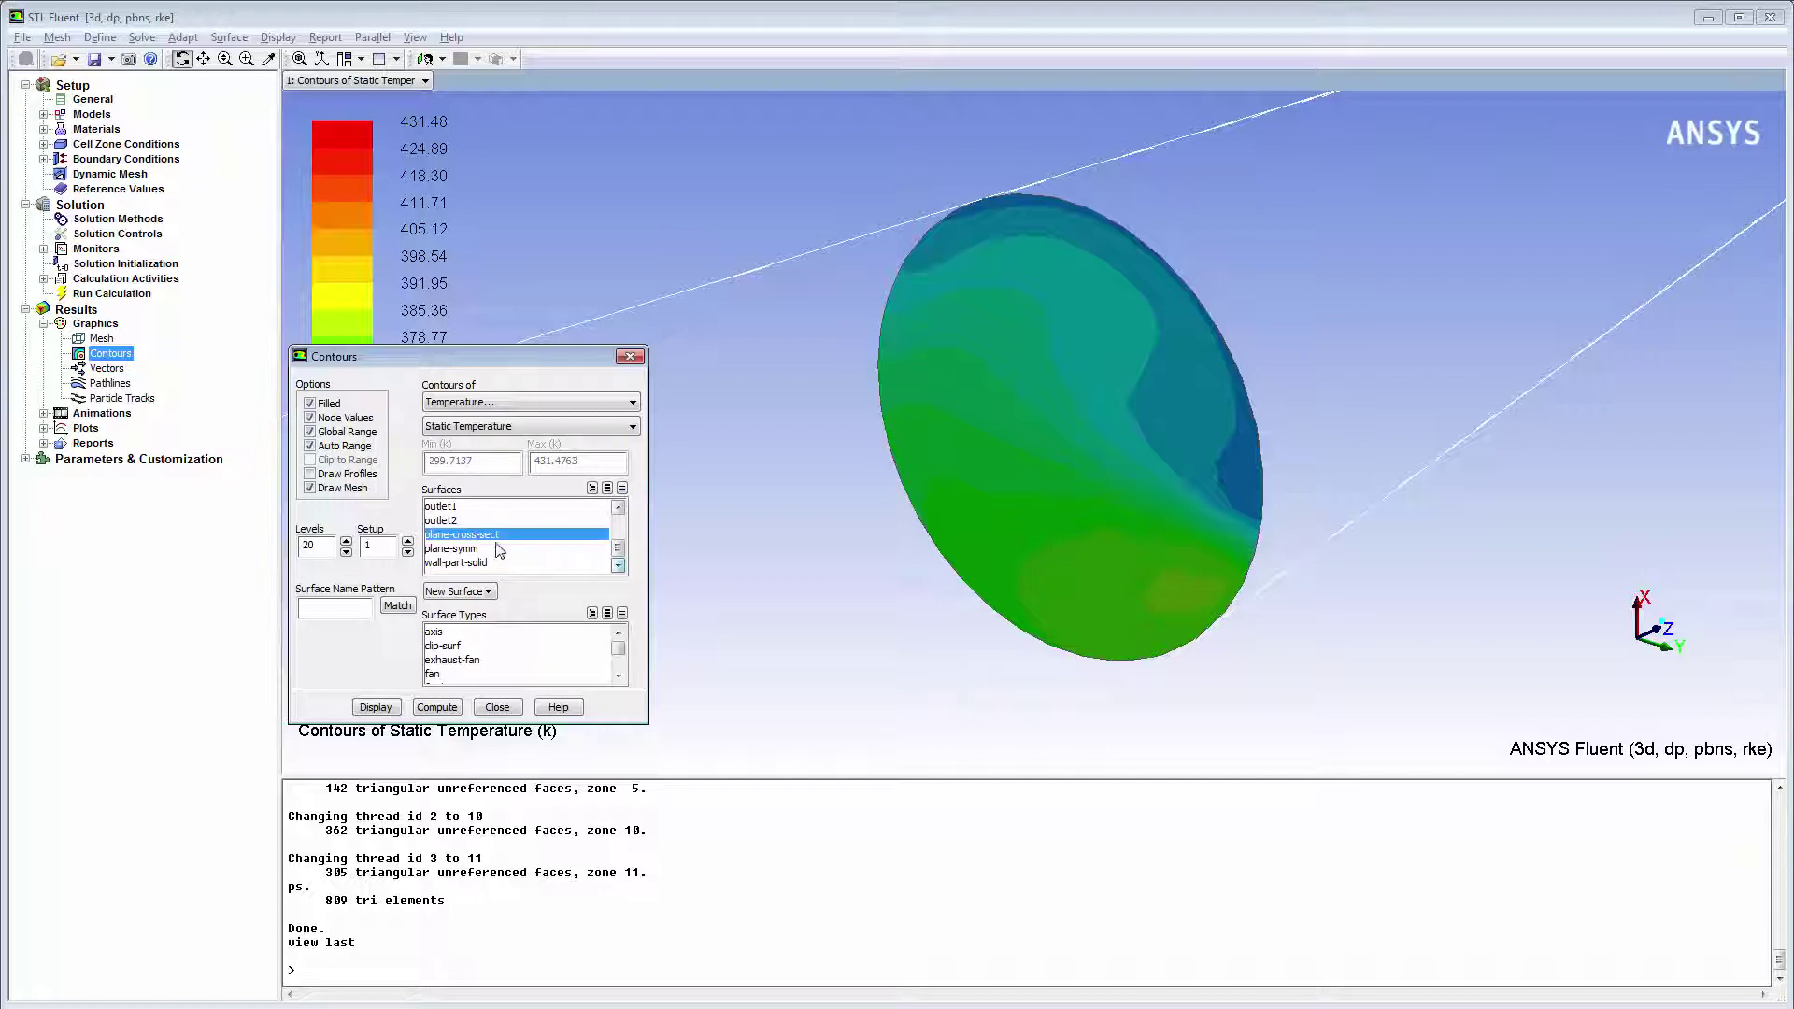
{"action": "left_click", "coordinate": [384, 710]}
Step: Show velocity contours on outlet-small-imprint-9 without Draw Mesh or Global Range, rotated to face it
{"action": "left_click", "coordinate": [573, 404]}
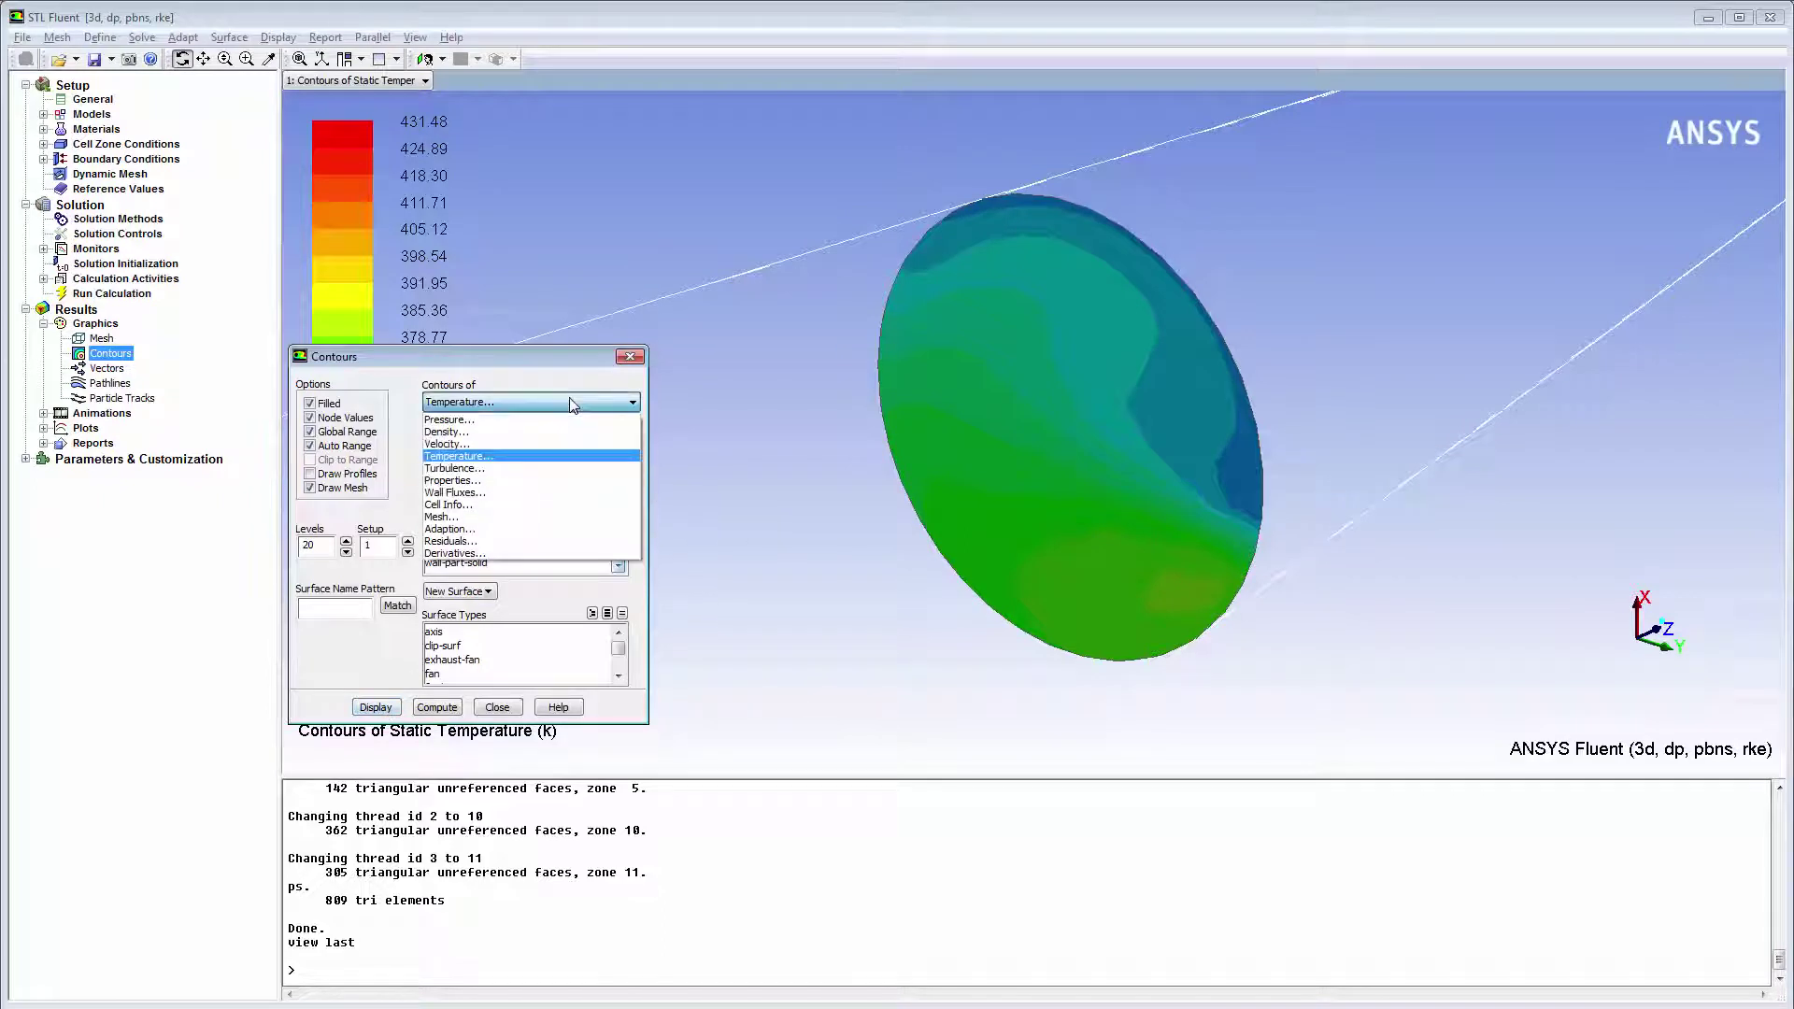
{"action": "left_click", "coordinate": [503, 442]}
{"action": "left_click", "coordinate": [623, 489]}
{"action": "left_click", "coordinate": [618, 506]}
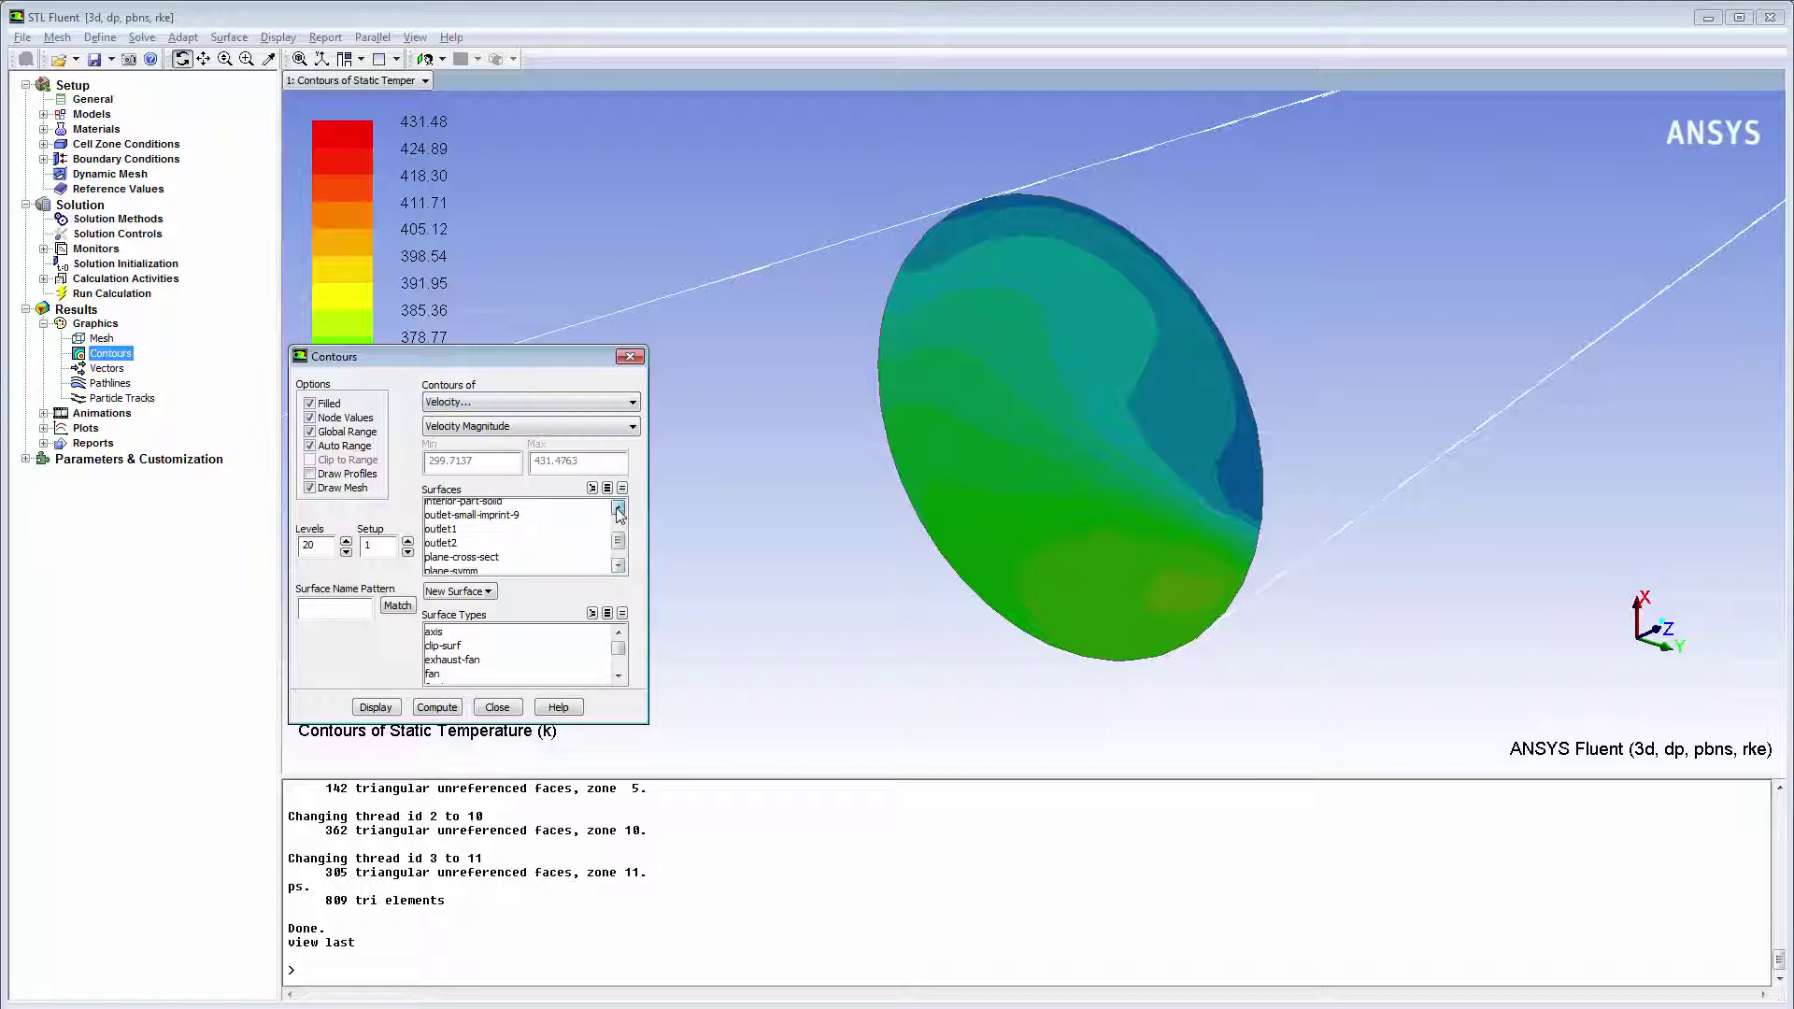
{"action": "left_click", "coordinate": [619, 507]}
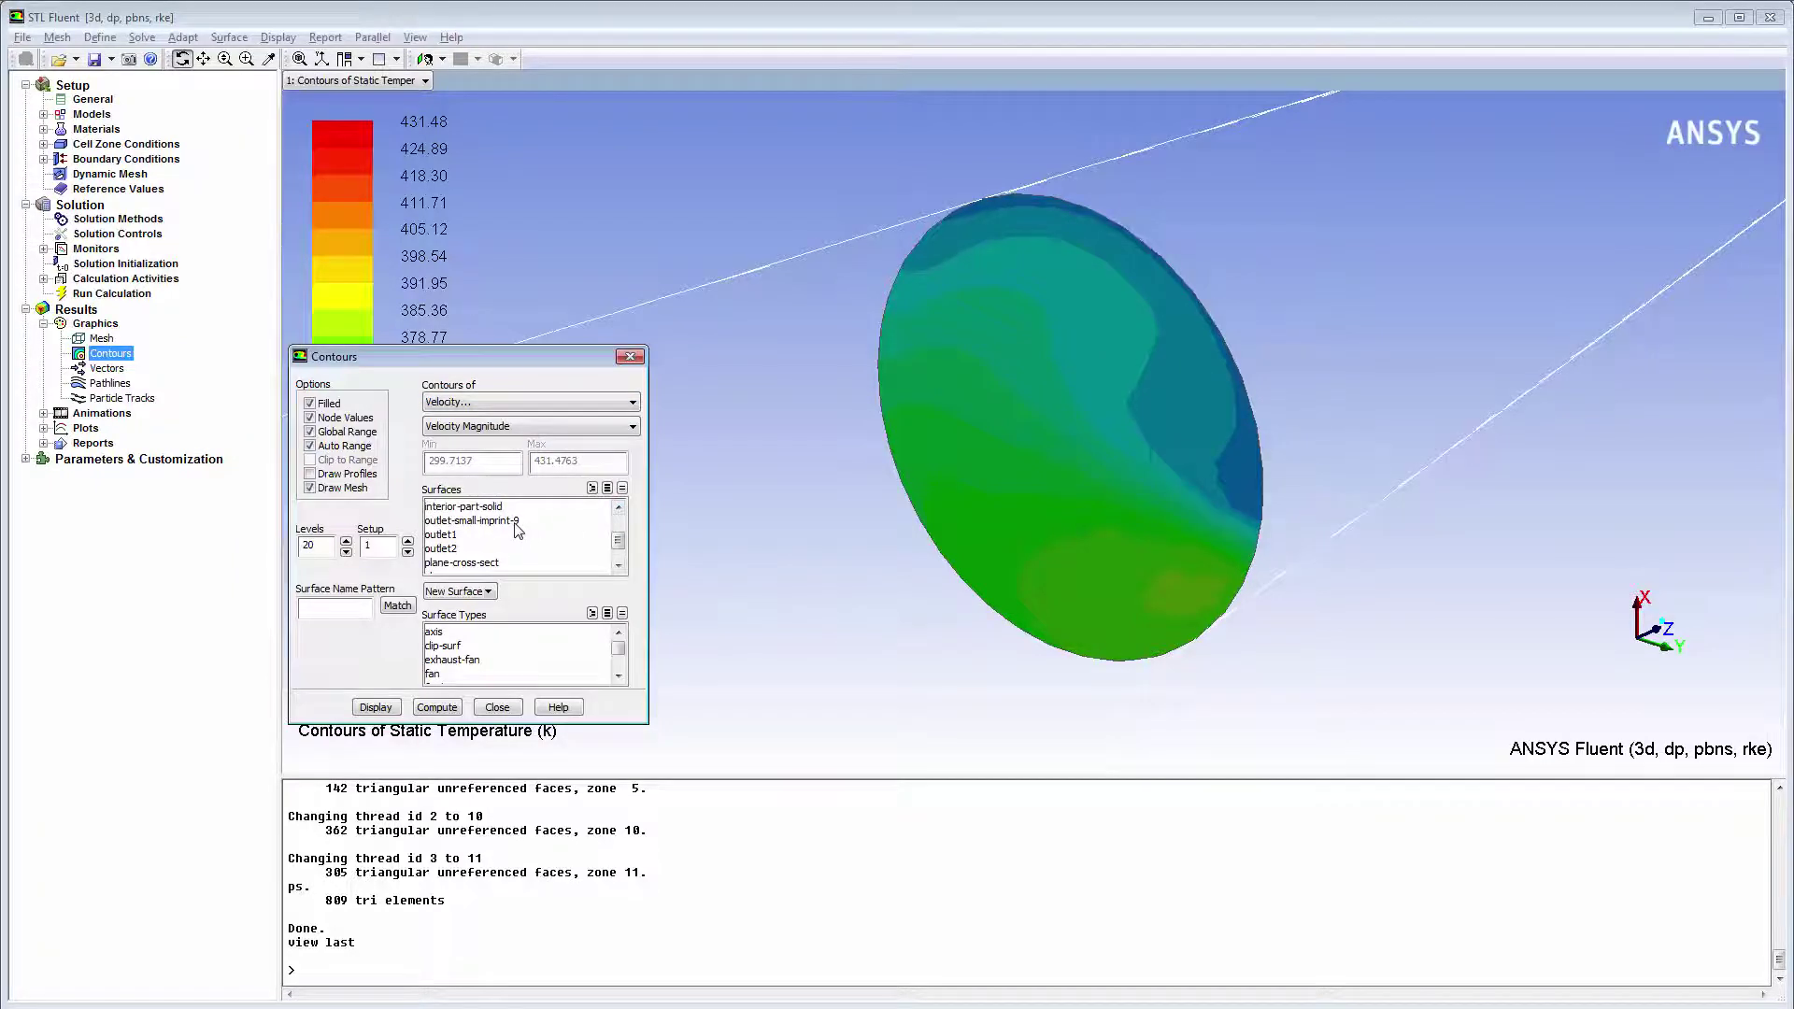
{"action": "left_click", "coordinate": [516, 524]}
{"action": "left_click", "coordinate": [310, 488]}
{"action": "left_click", "coordinate": [309, 432]}
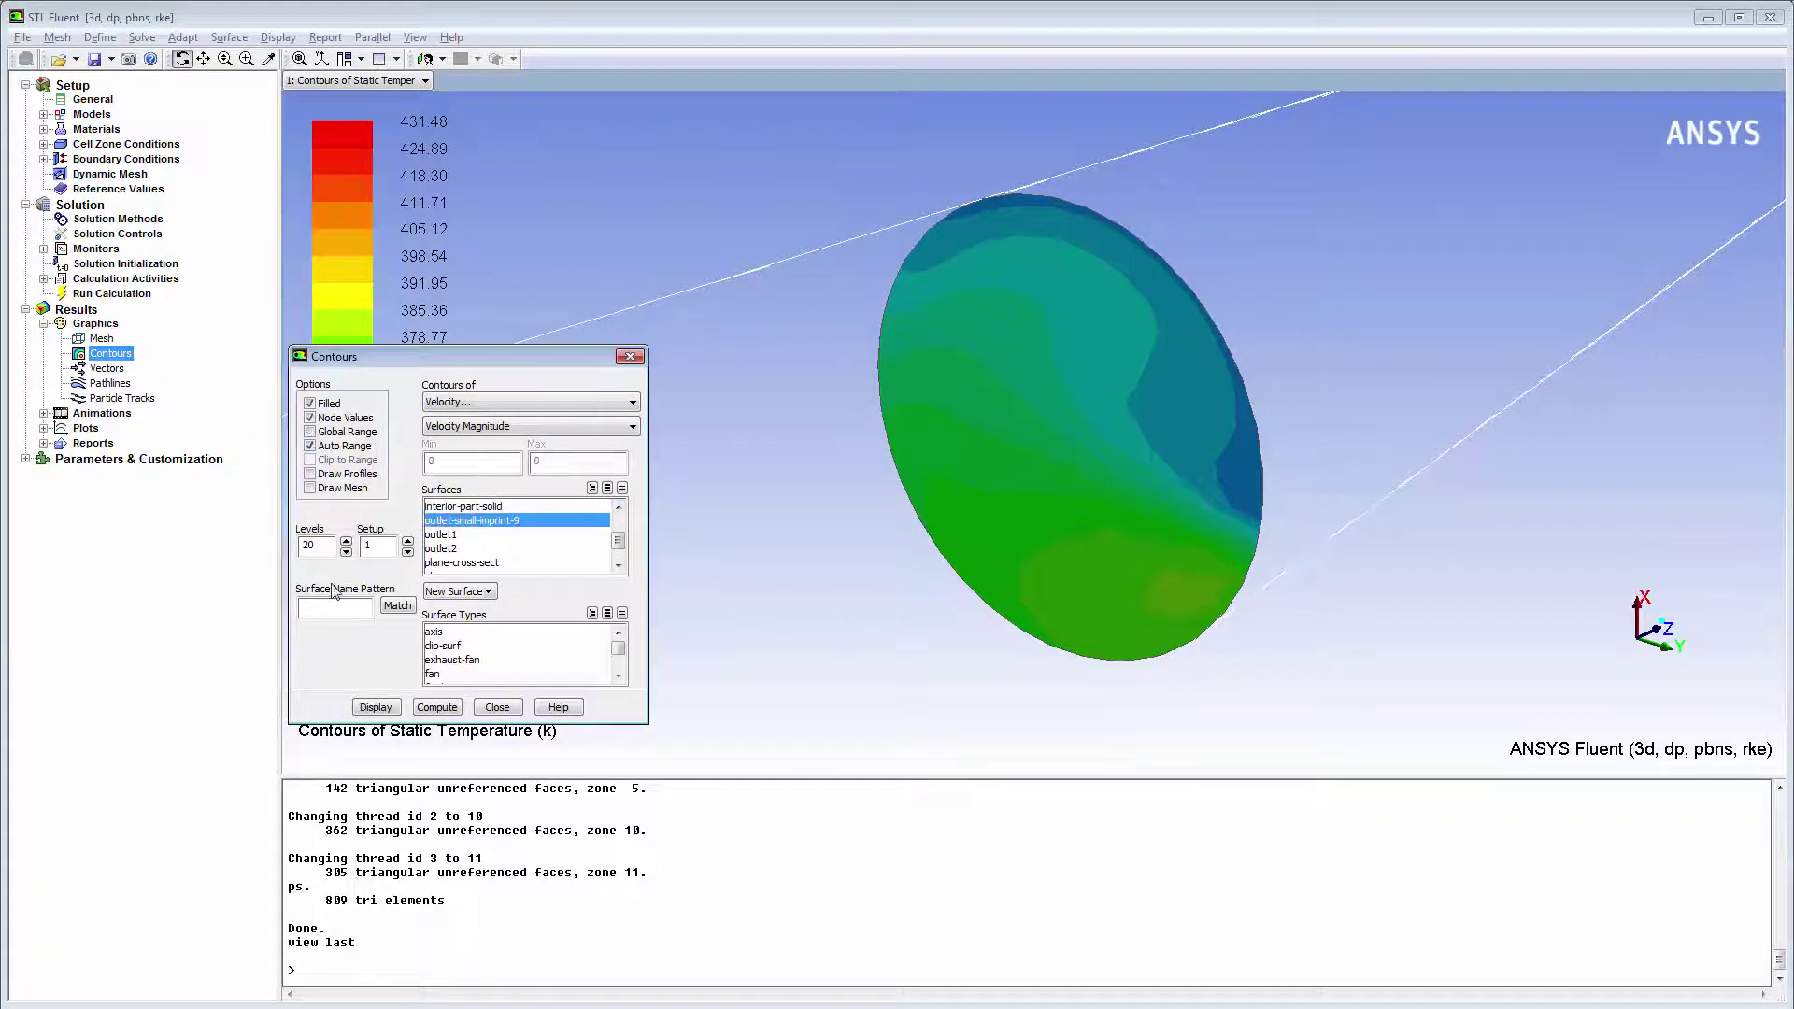
{"action": "left_click", "coordinate": [376, 707]}
{"action": "left_click", "coordinate": [497, 707]}
{"action": "left_click_drag", "start_coordinate": [755, 327], "coordinate": [634, 271]}
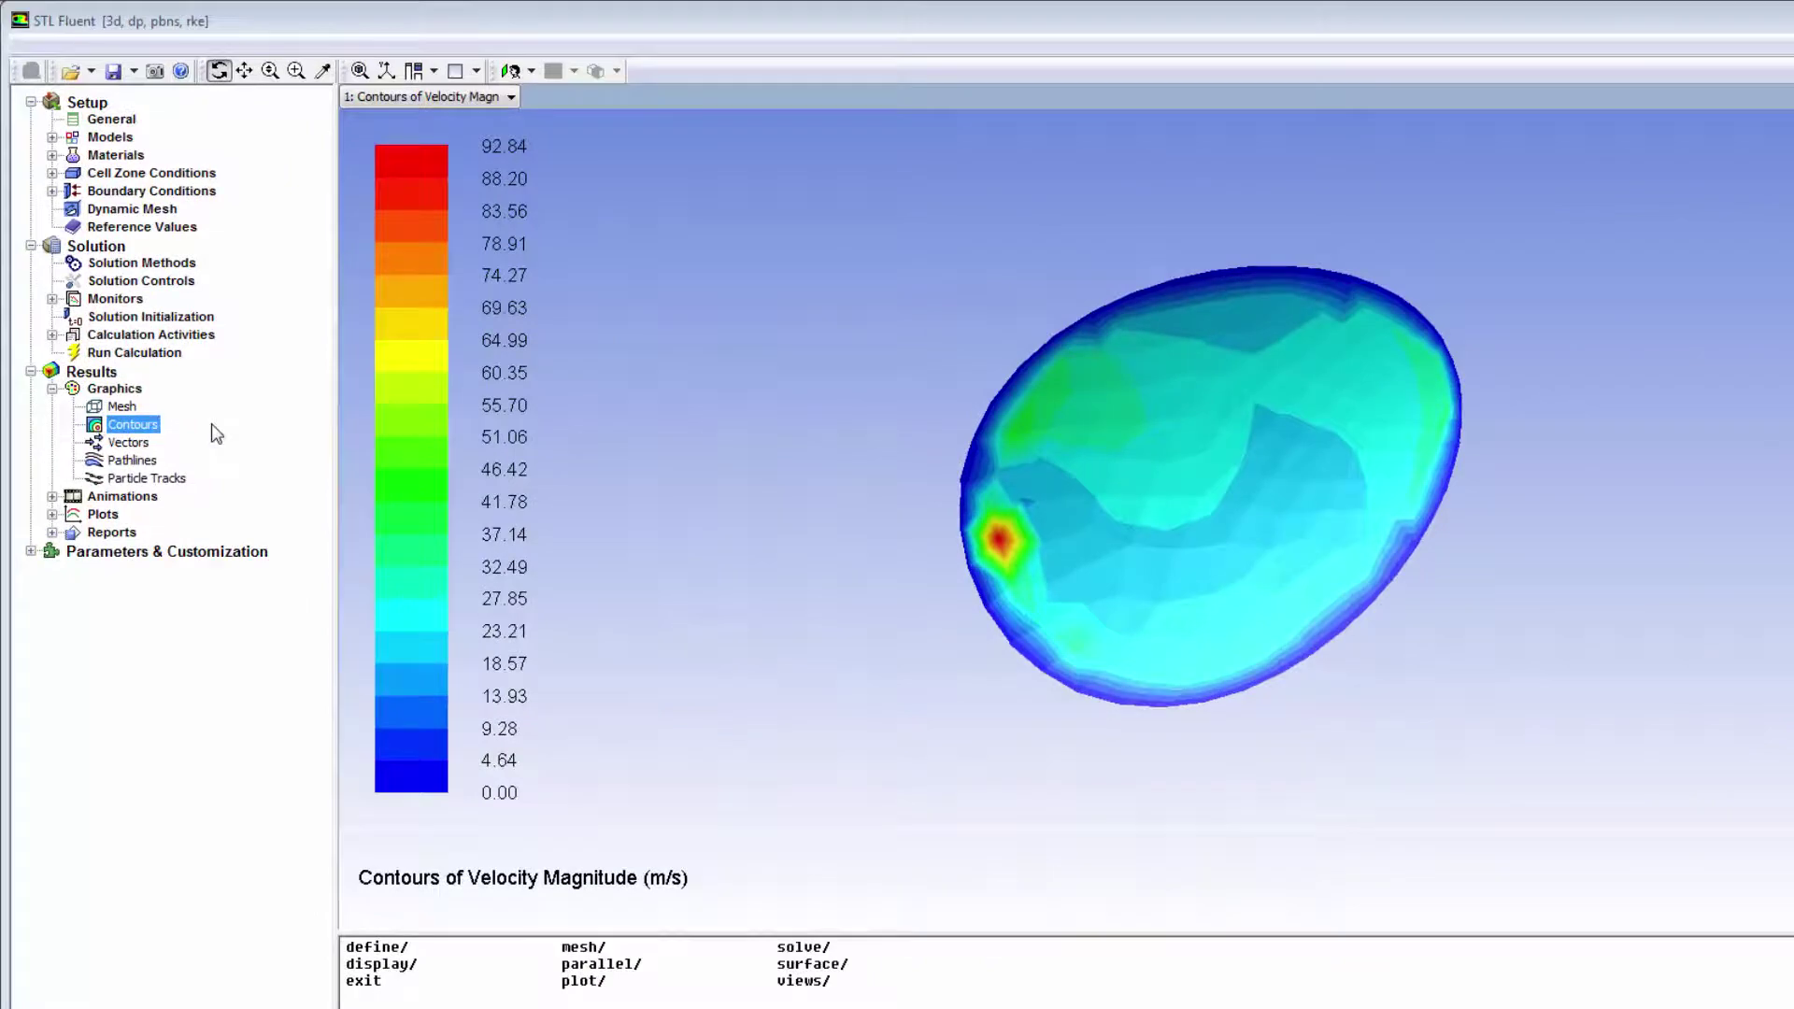
Step: Compute a Mass-Weighted Average Temperature surface integral on outlet-small-imprint-9, yielding 302.8587 K
{"action": "left_click", "coordinate": [53, 534]}
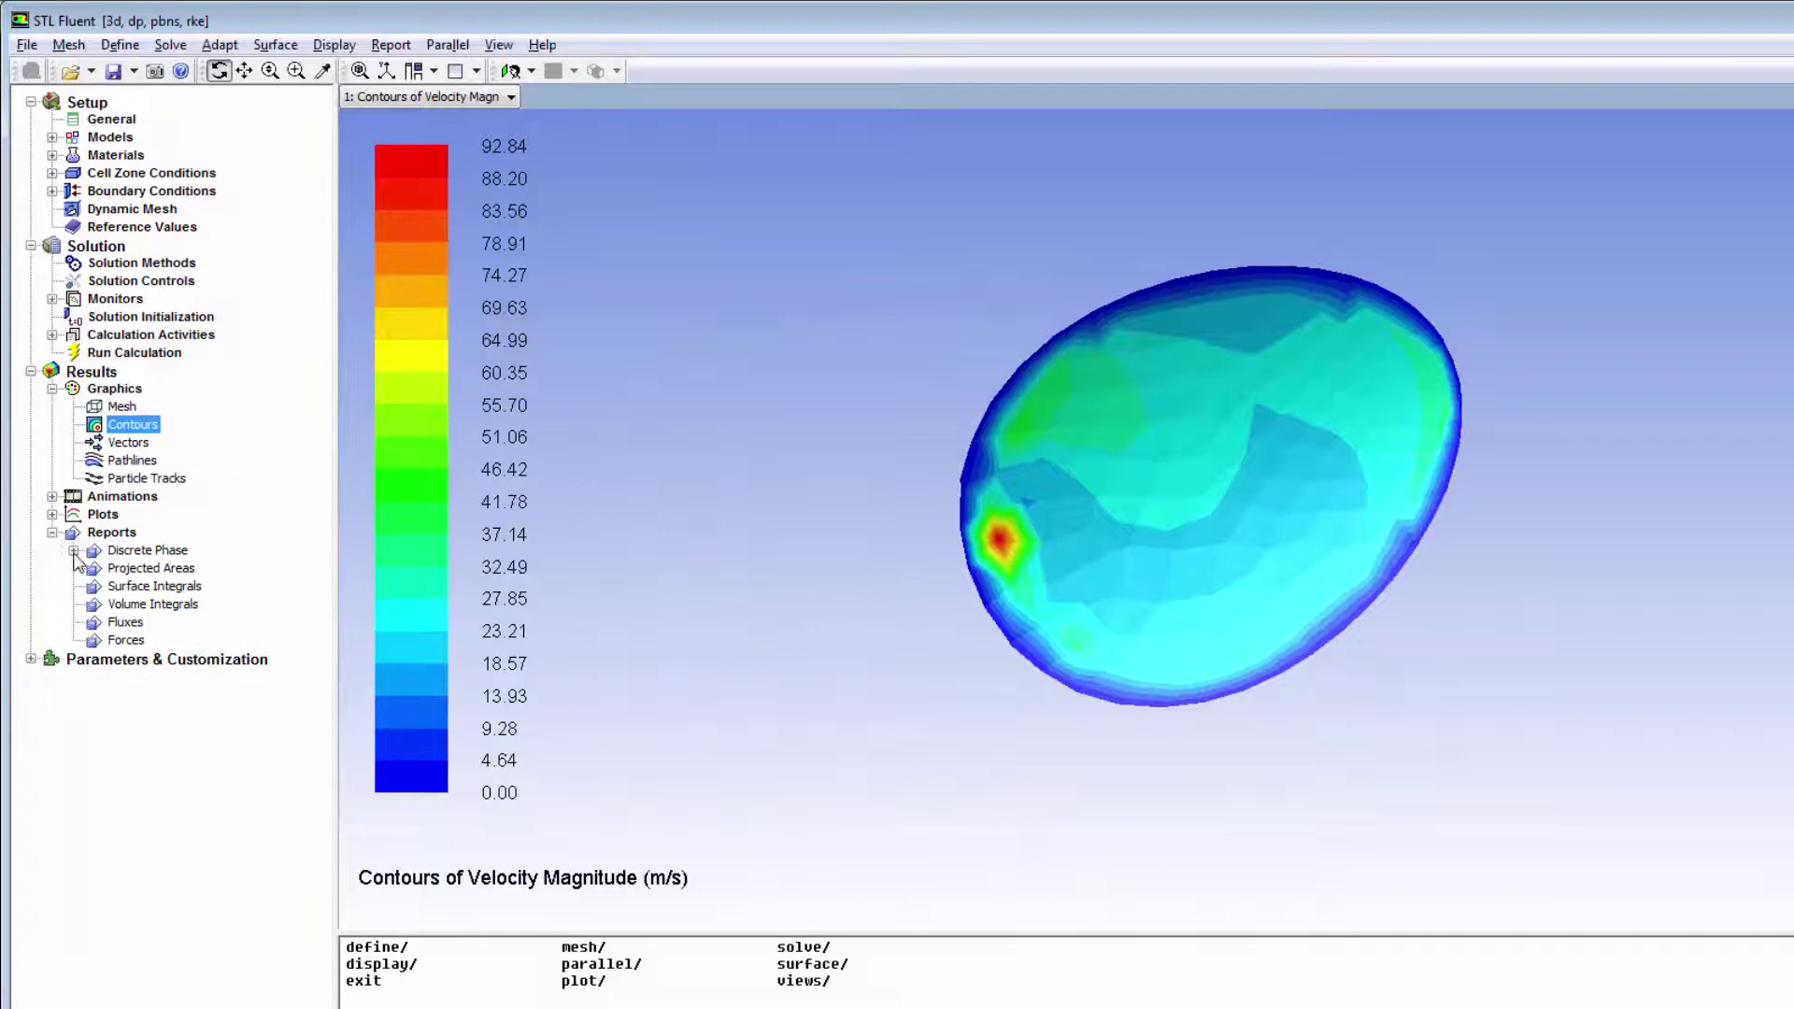
{"action": "left_click", "coordinate": [126, 589]}
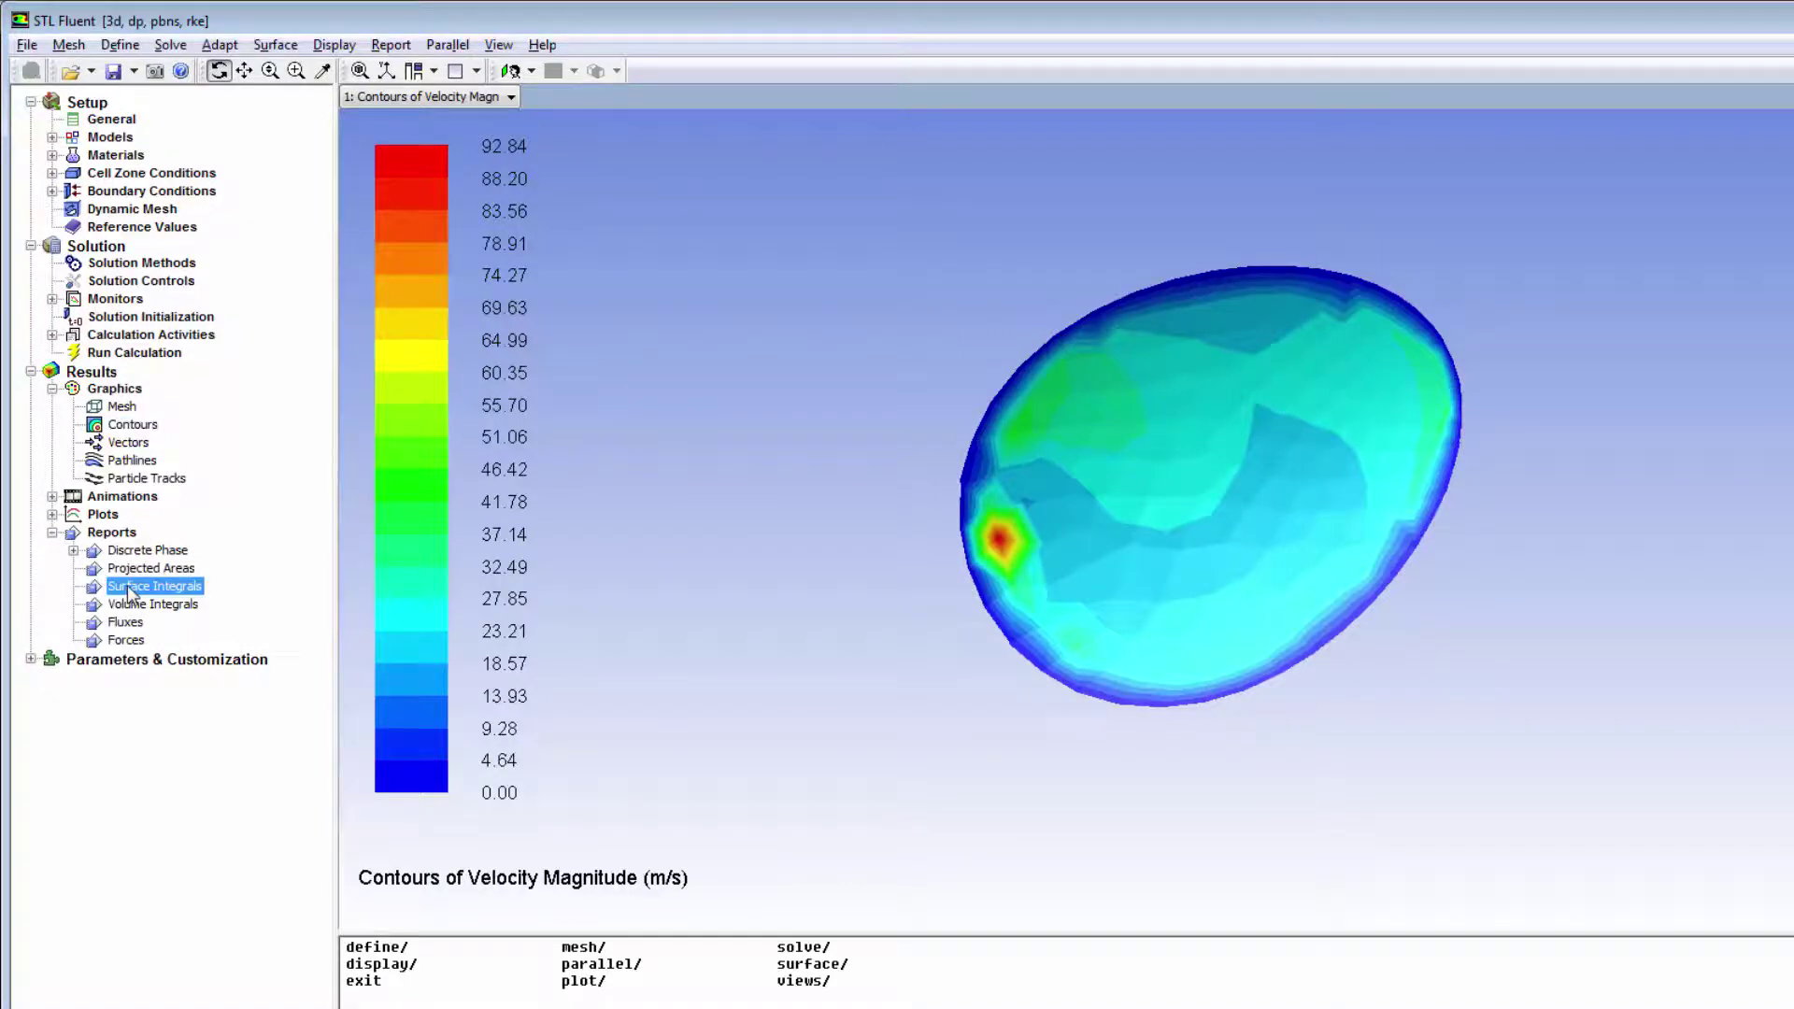
{"action": "double_click", "coordinate": [128, 588]}
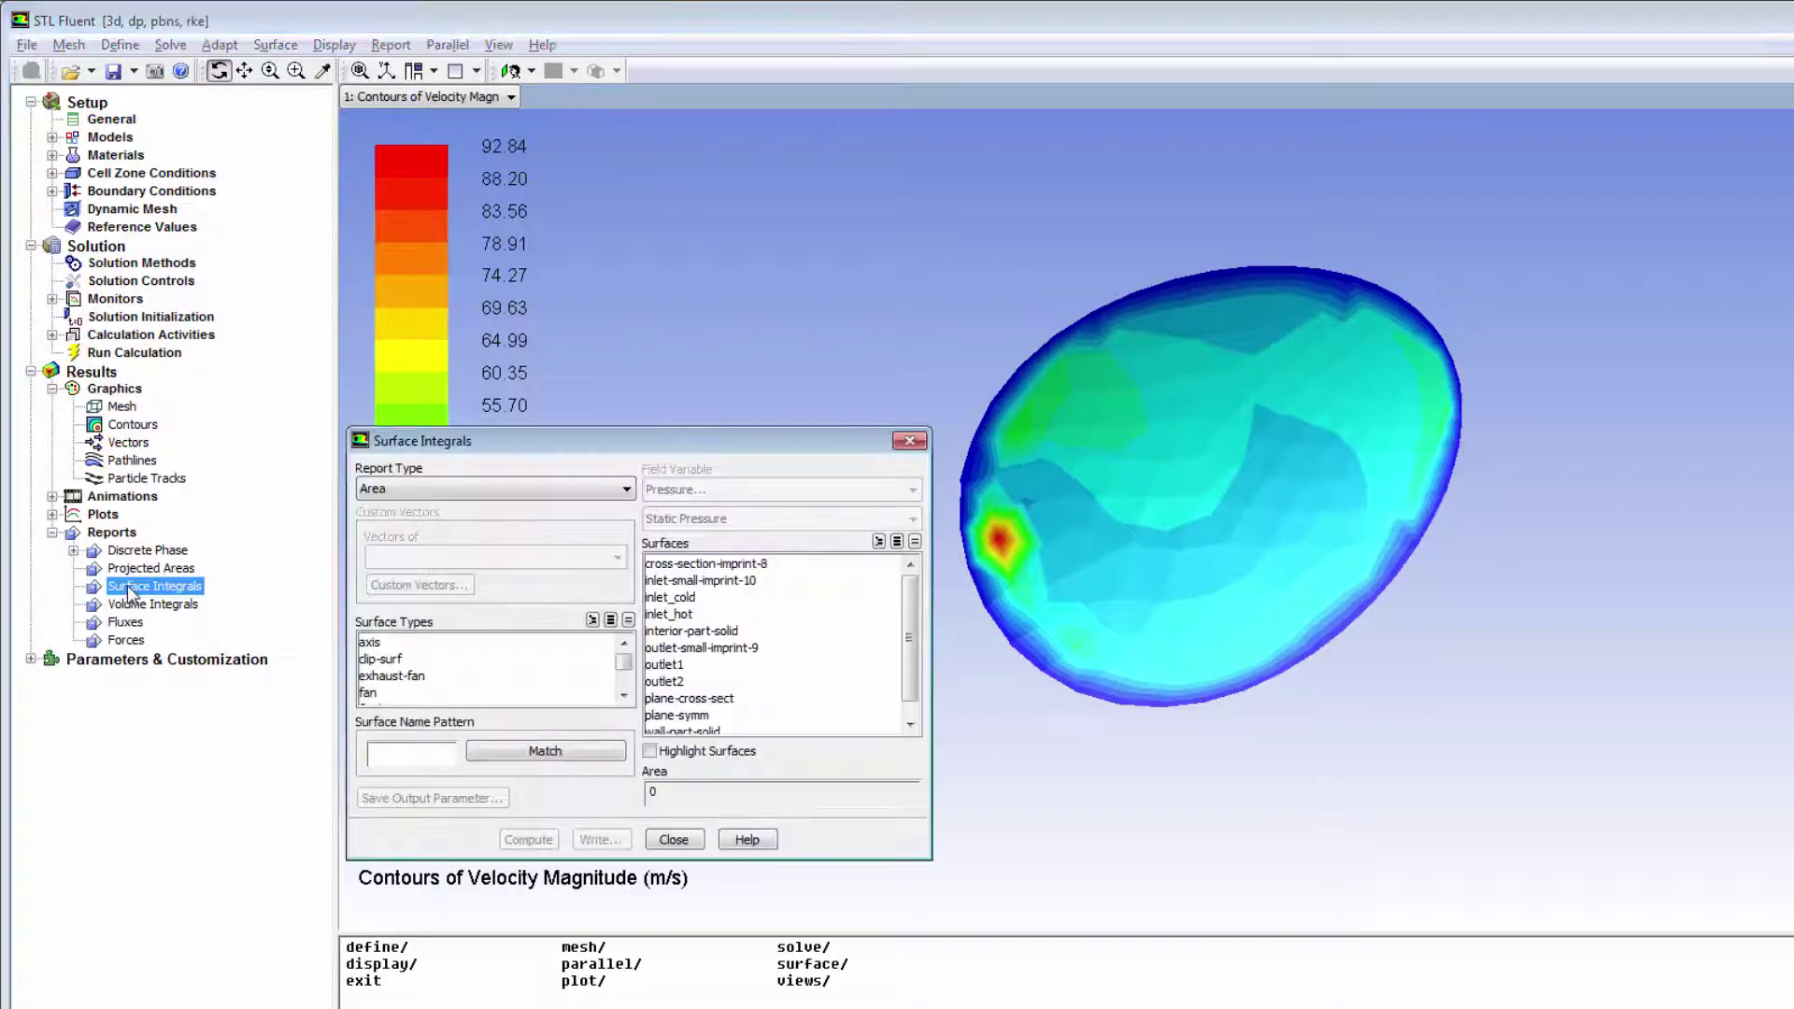
{"action": "left_click", "coordinate": [468, 490]}
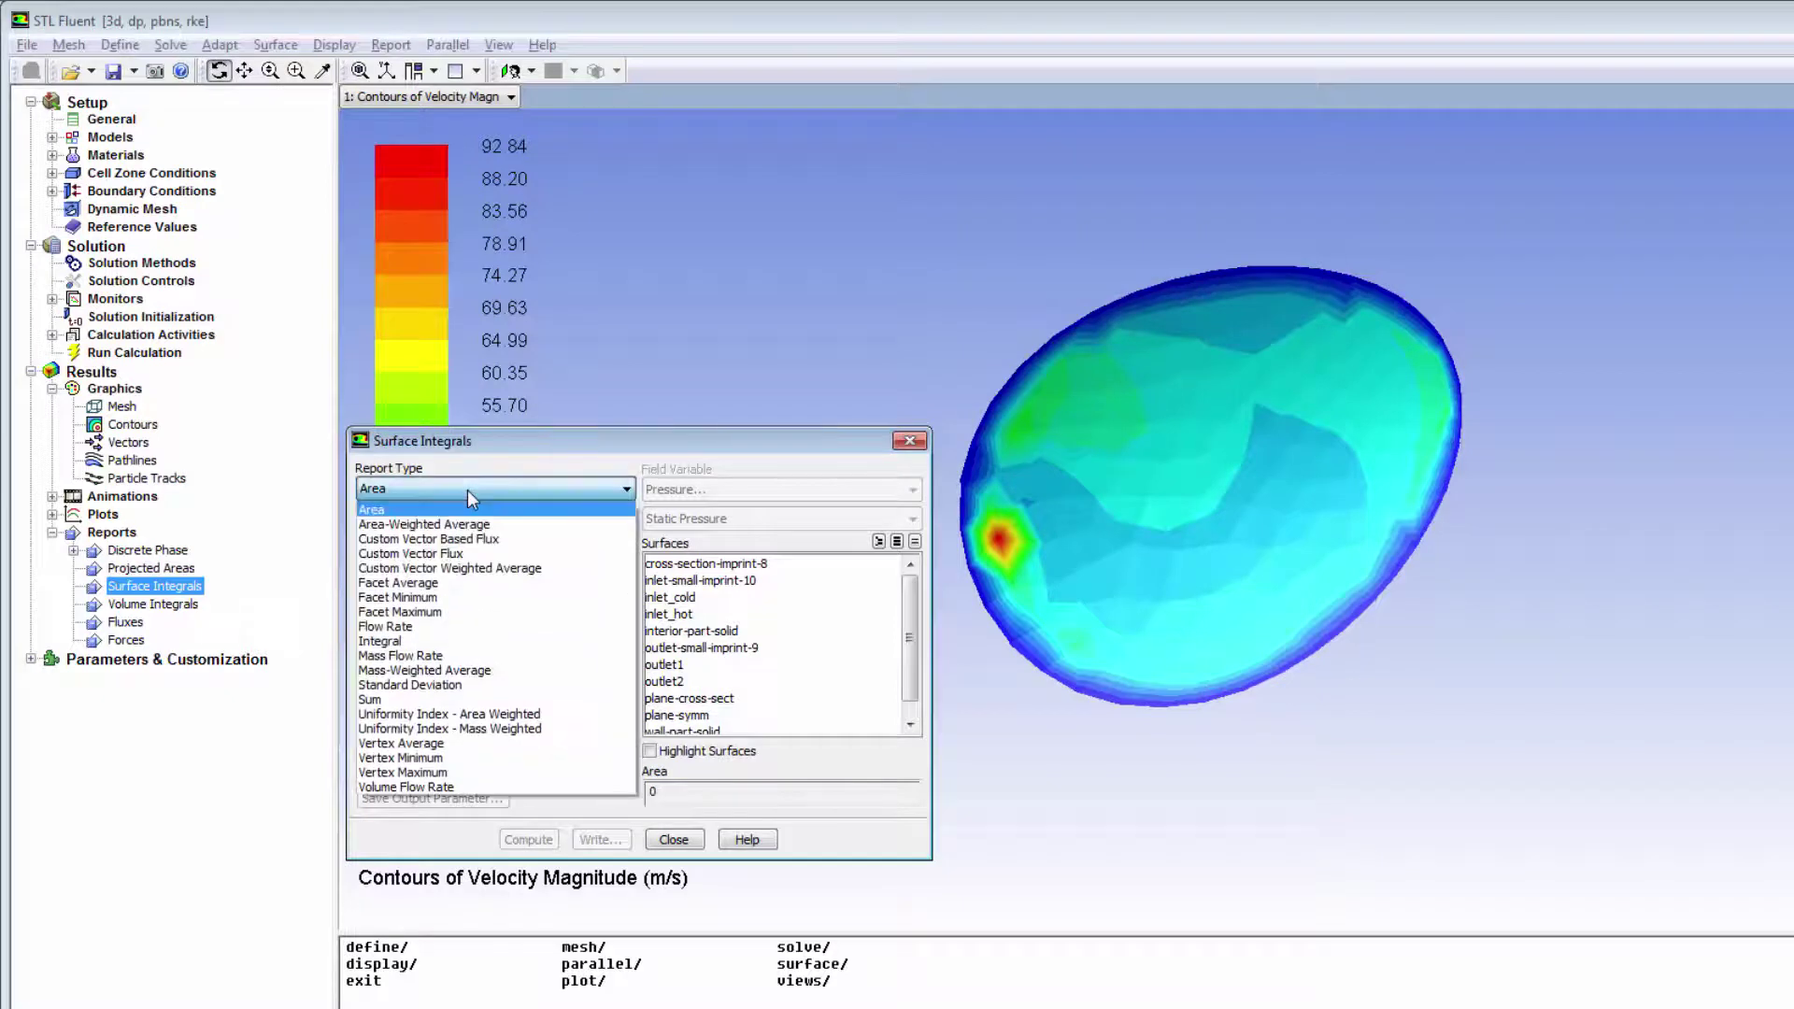
{"action": "left_click", "coordinate": [434, 671]}
{"action": "left_click", "coordinate": [716, 490]}
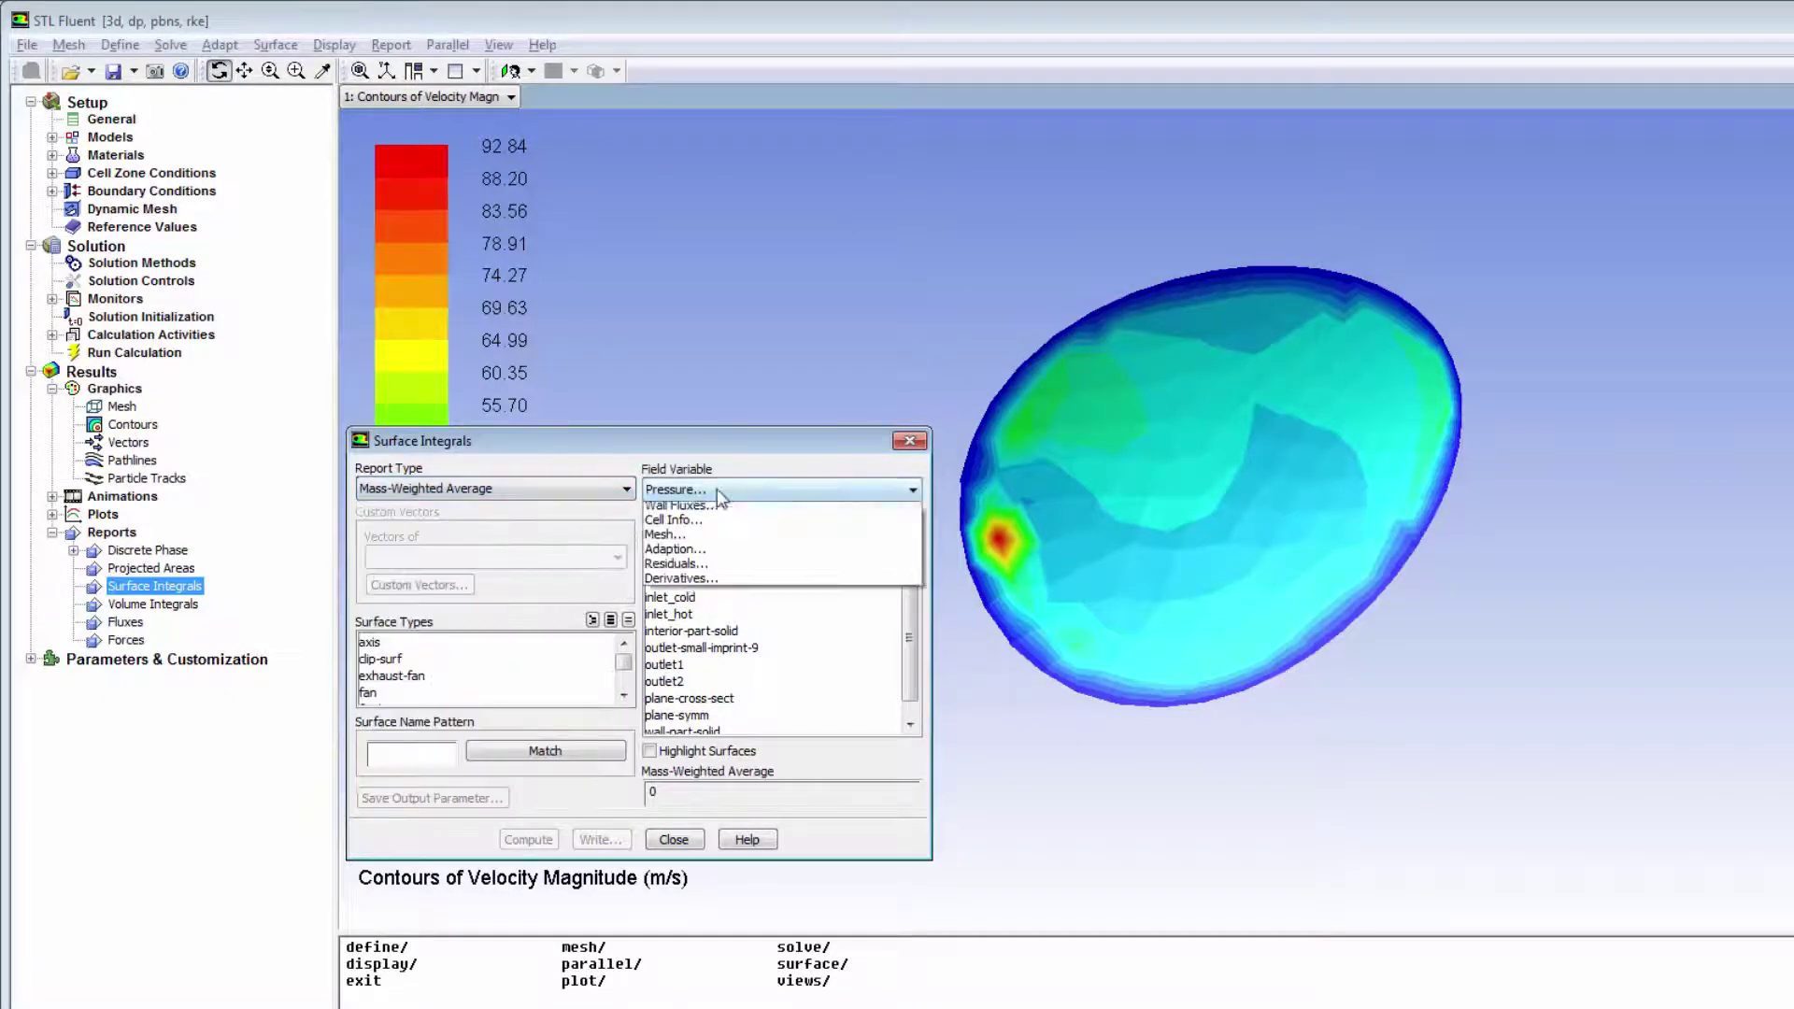
{"action": "left_click", "coordinate": [708, 558]}
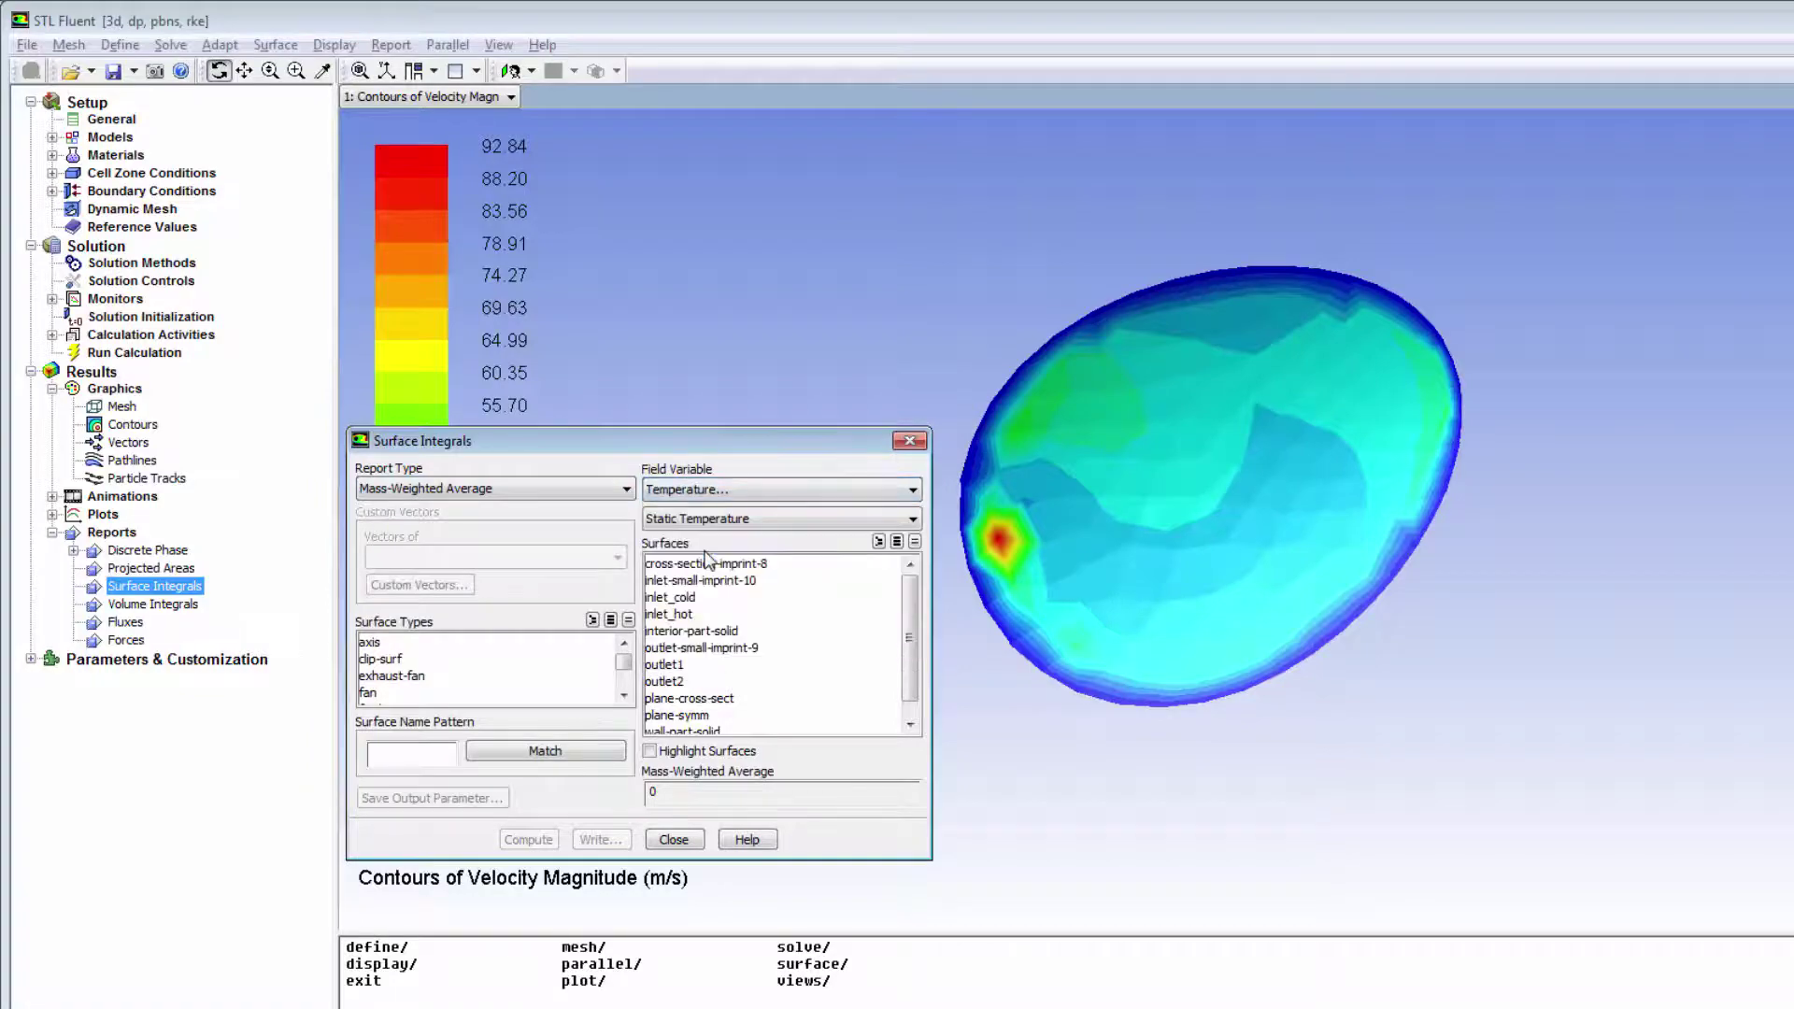
{"action": "left_click", "coordinate": [734, 648]}
{"action": "left_click", "coordinate": [529, 839]}
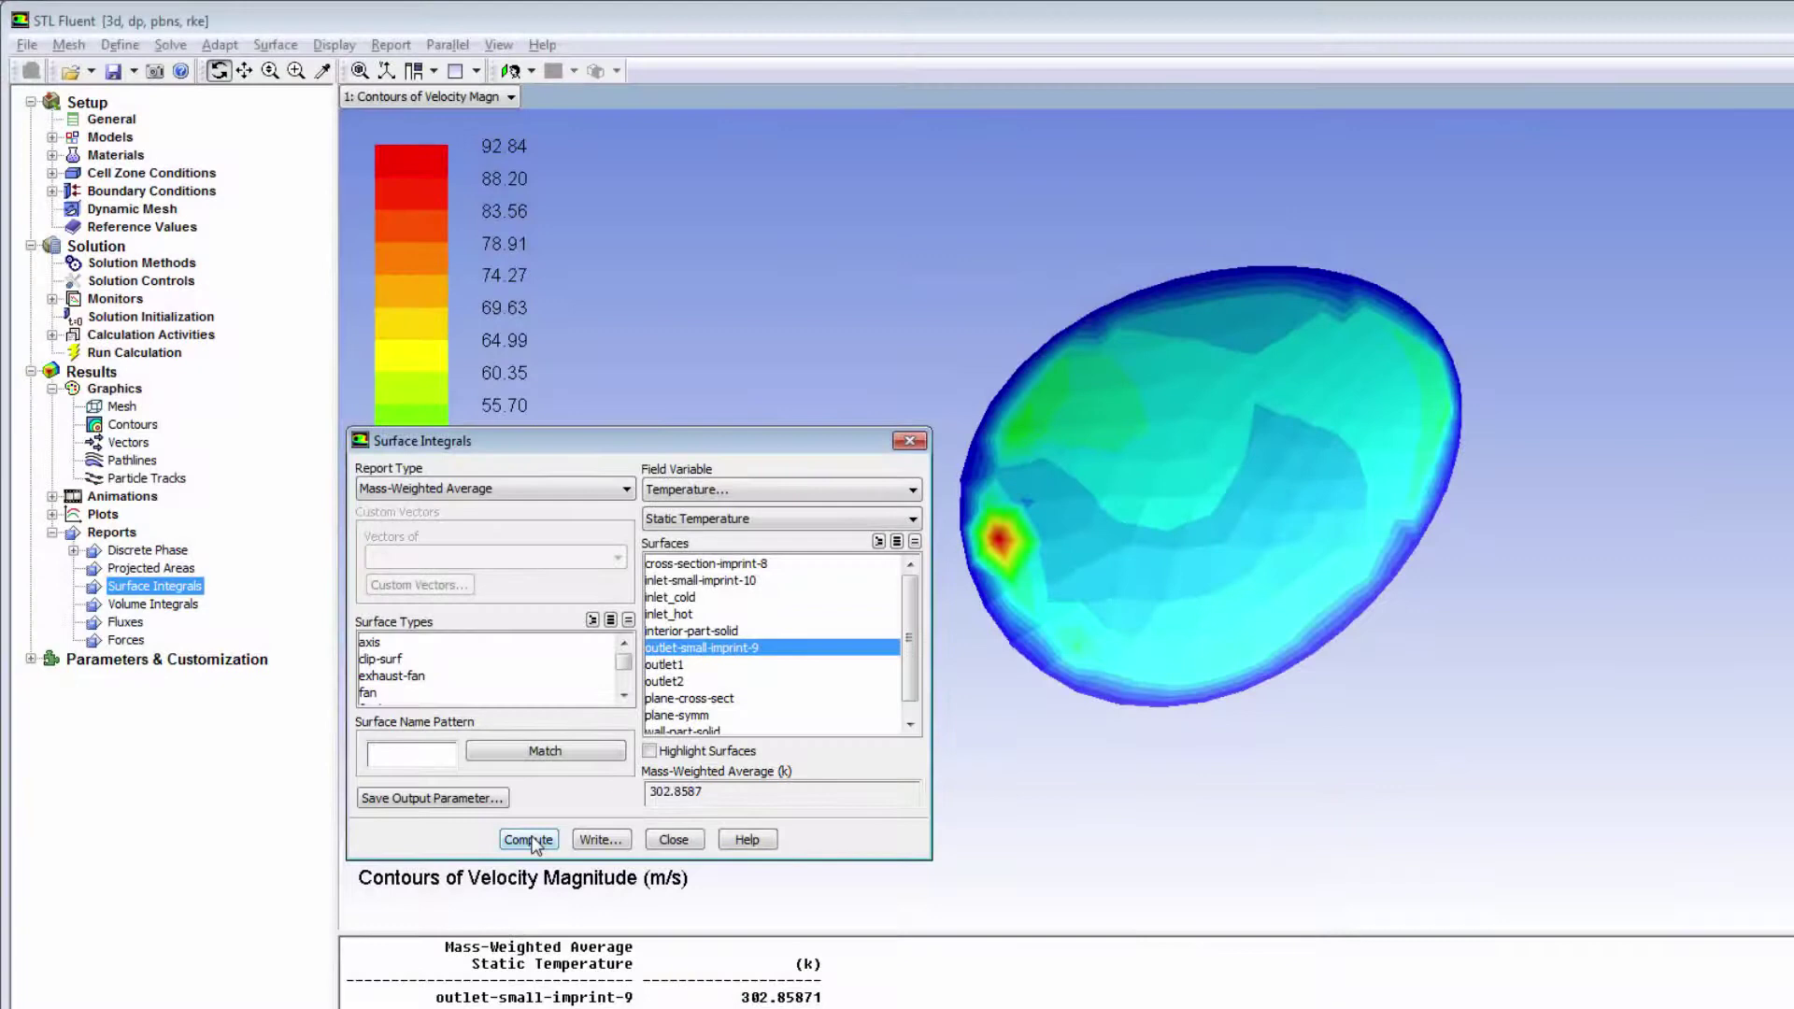
Step: Compute mass flow rate on inlet-small-imprint-10 alone (0.3212206 kg/s), then close Surface Integrals
{"action": "left_click", "coordinate": [569, 490]}
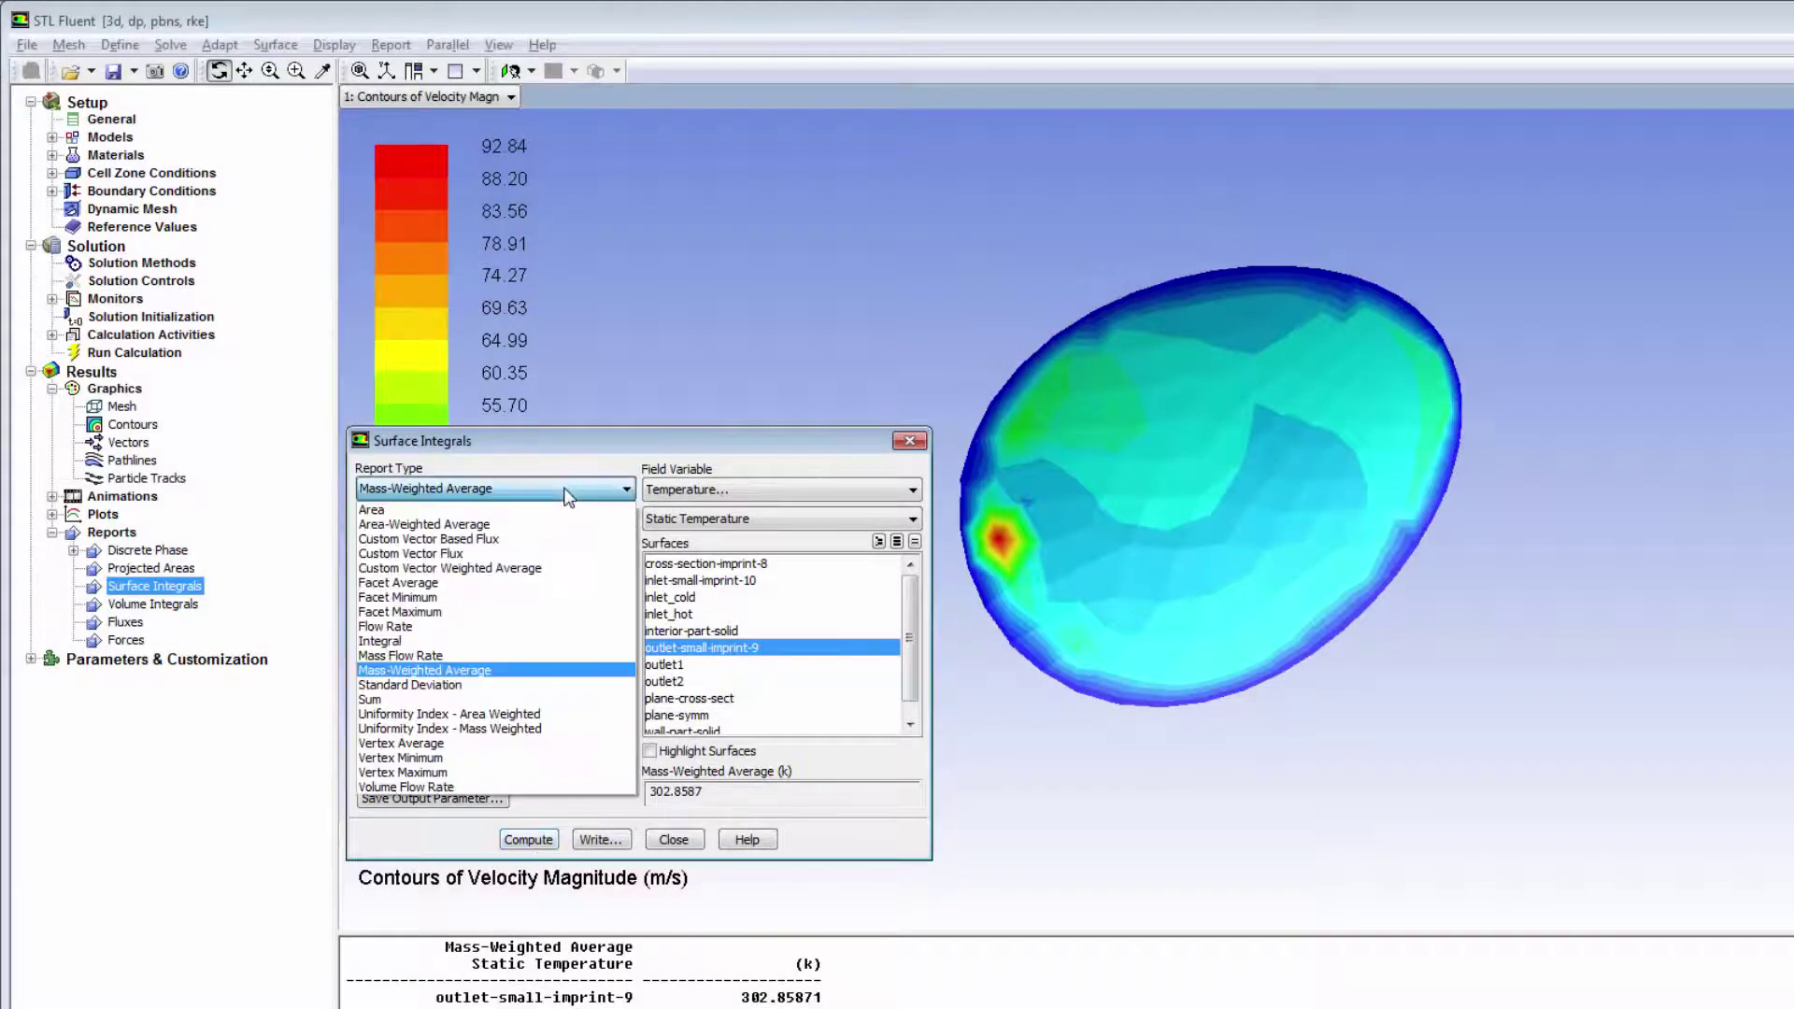
{"action": "left_click", "coordinate": [423, 656]}
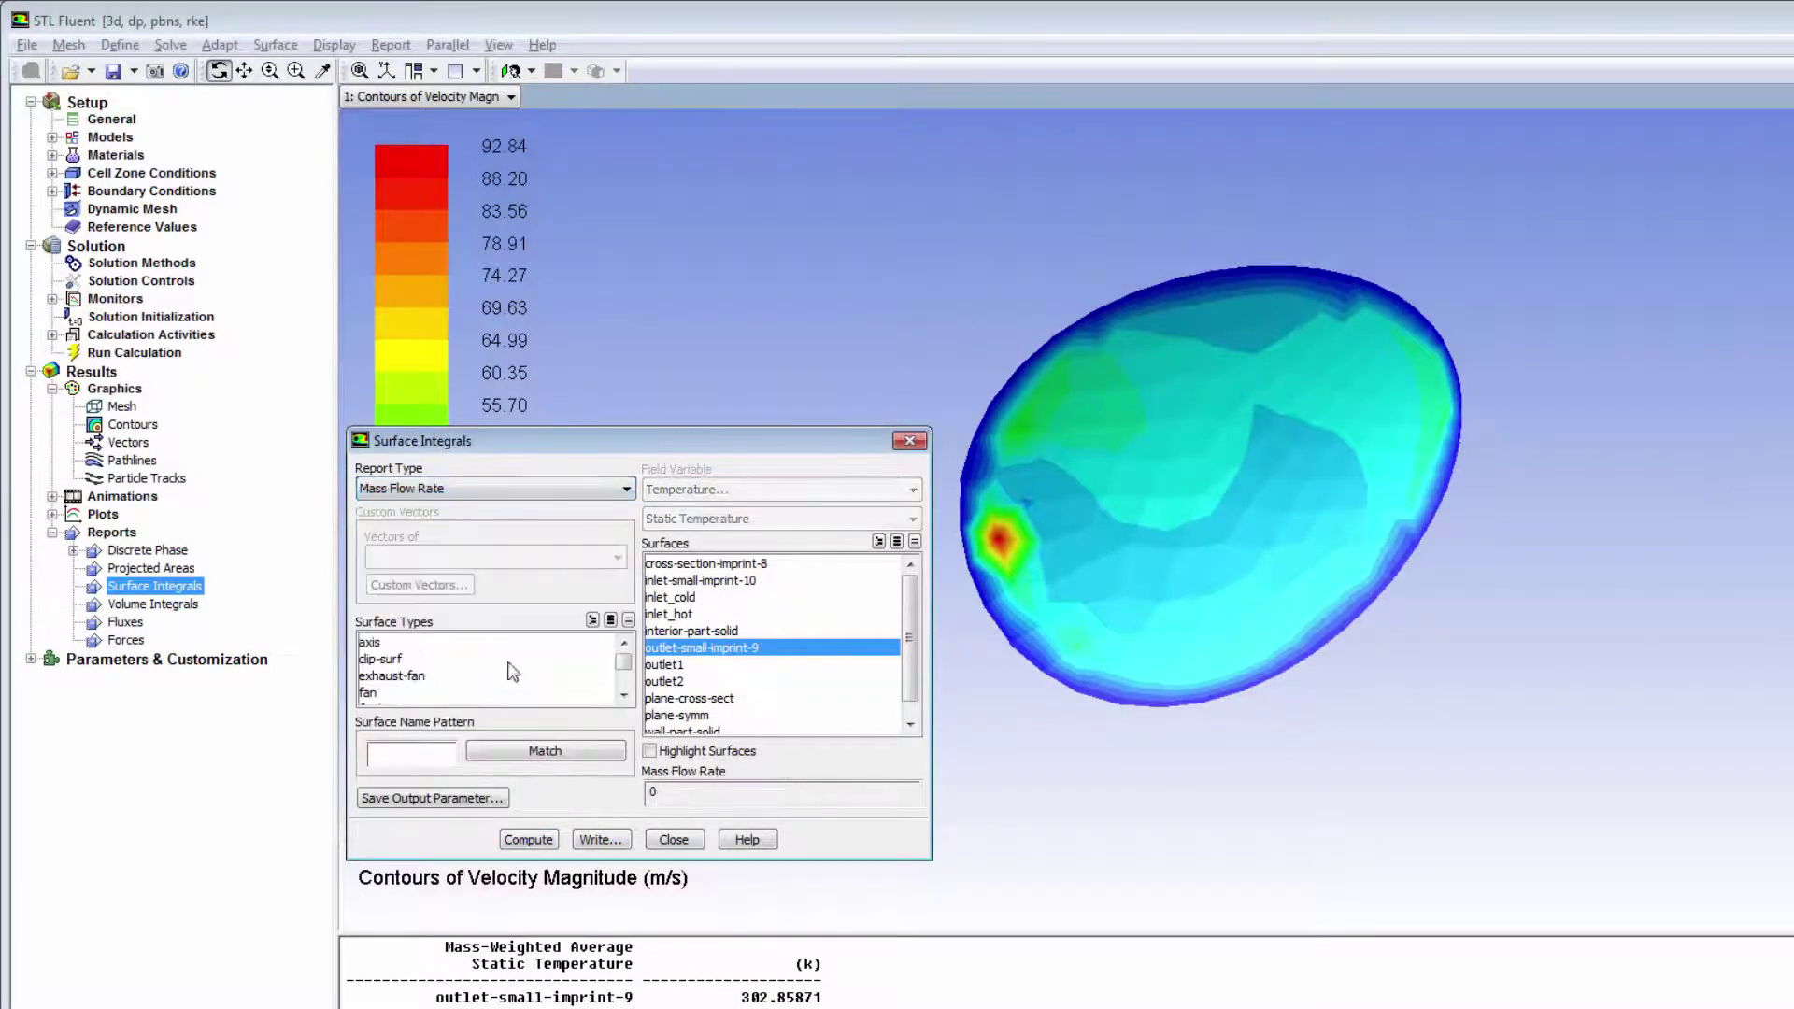
{"action": "left_click", "coordinate": [896, 543]}
{"action": "left_click", "coordinate": [727, 582]}
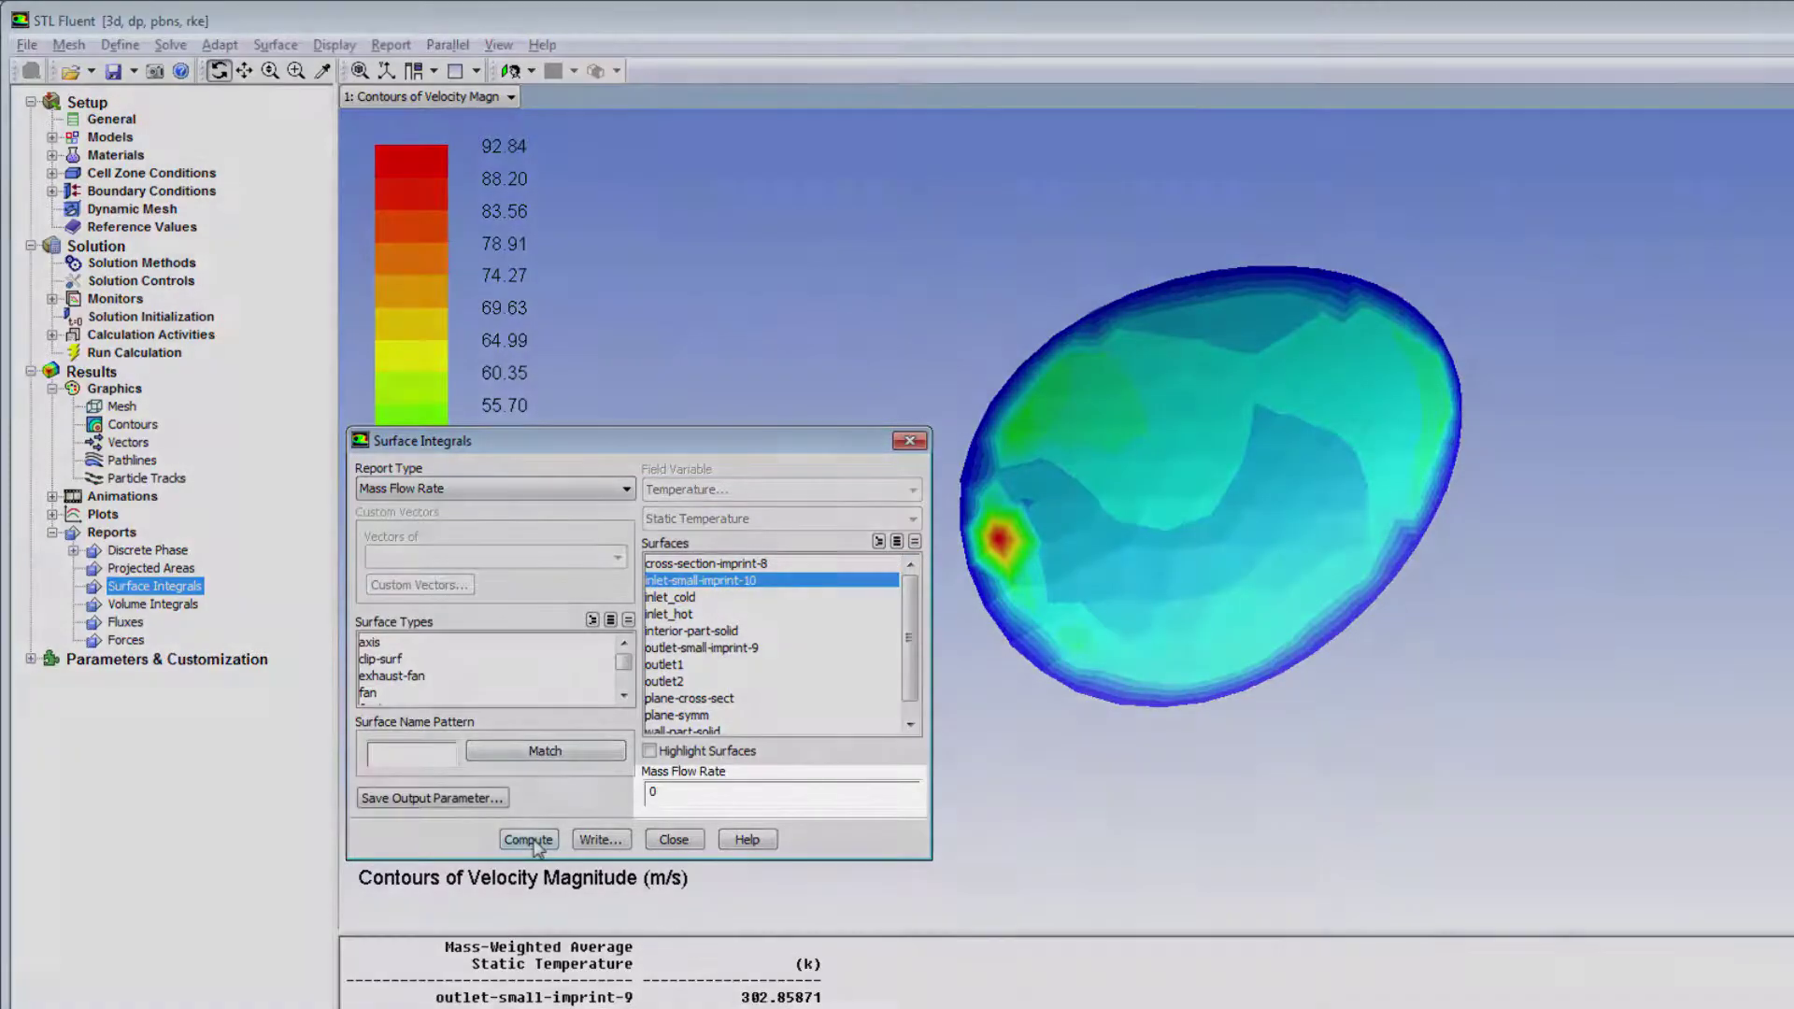
{"action": "left_click", "coordinate": [529, 840]}
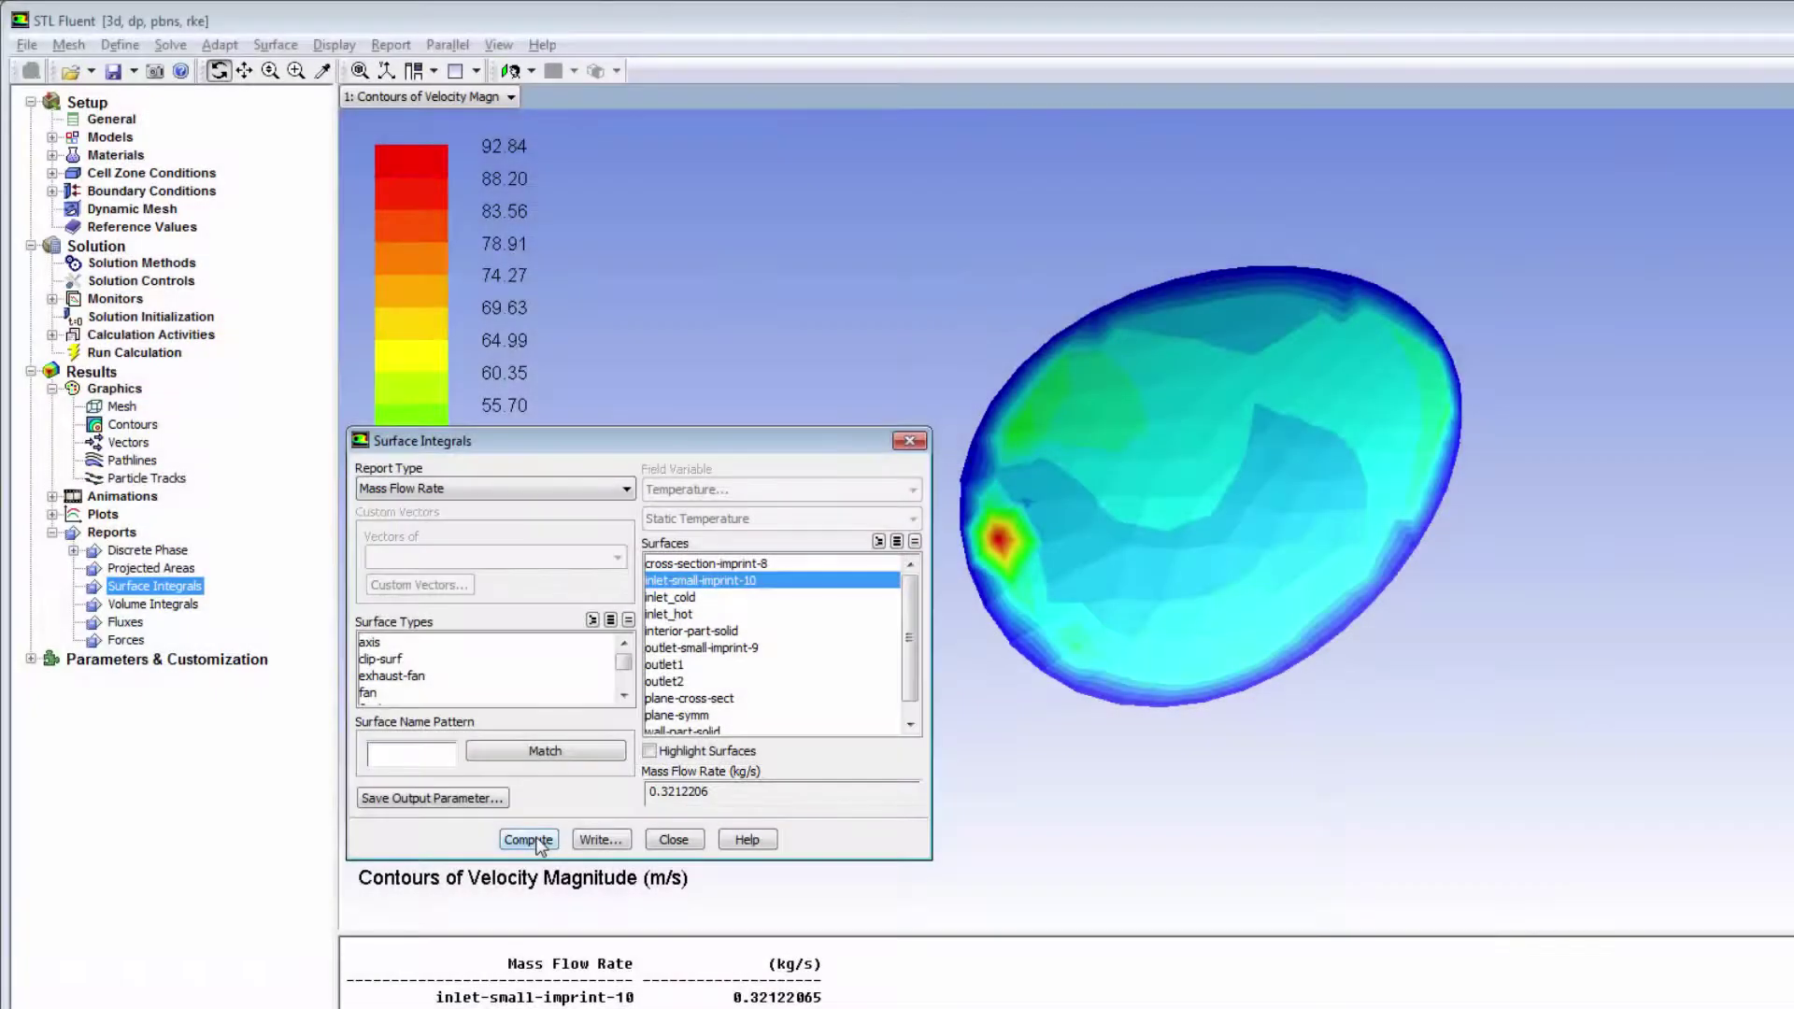
{"action": "left_click", "coordinate": [672, 840]}
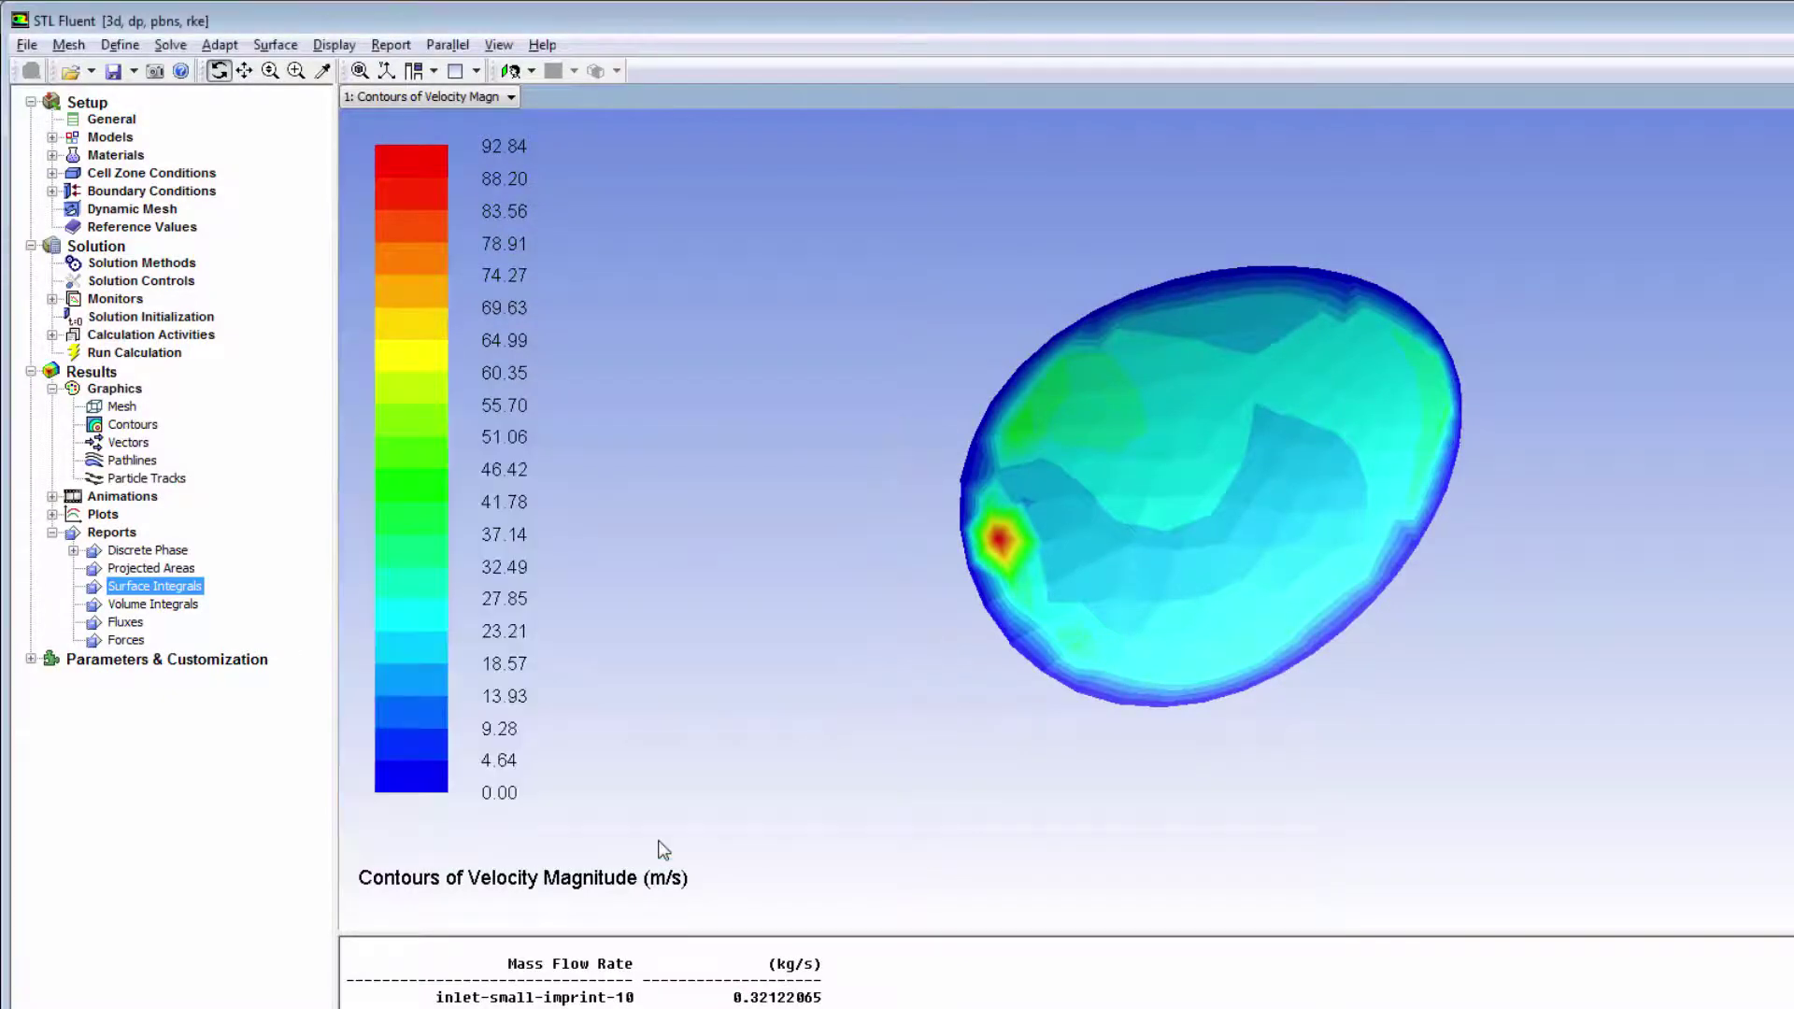